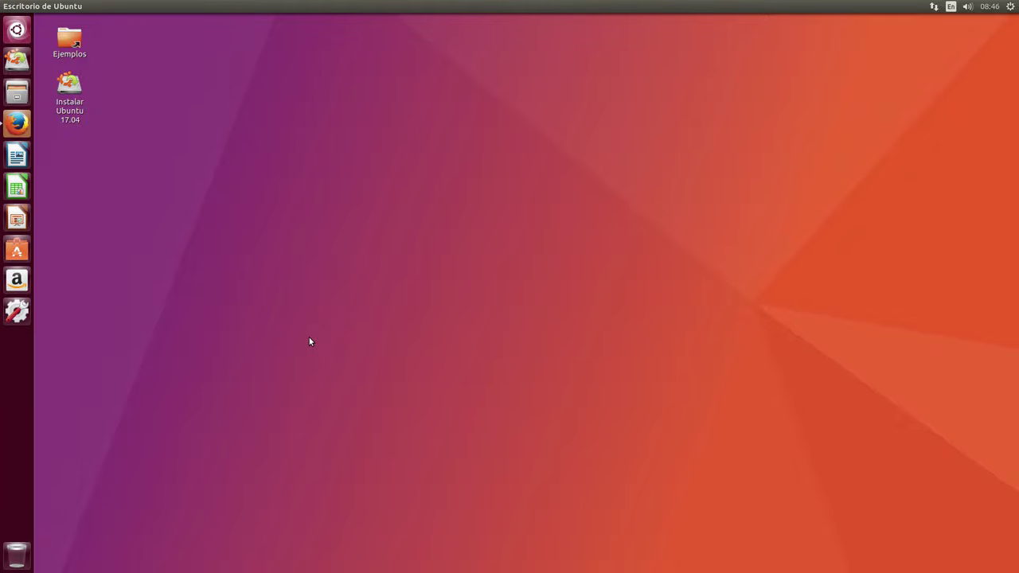
- Open Firefox and read the introduction and review overview of the OMG! Ubuntu article on Ubuntu 17.04
click(17, 123)
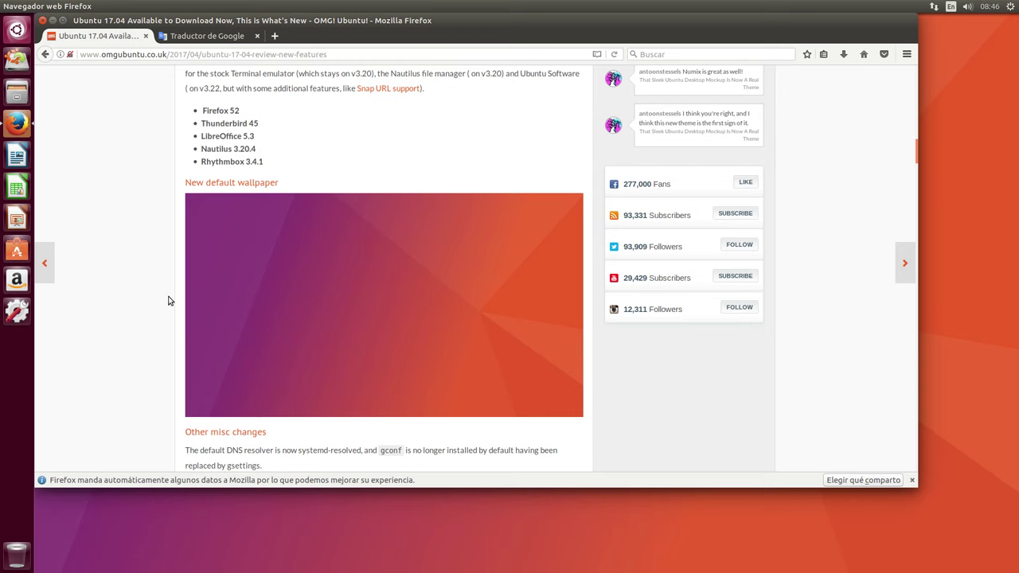
scroll(163, 303, up, 10)
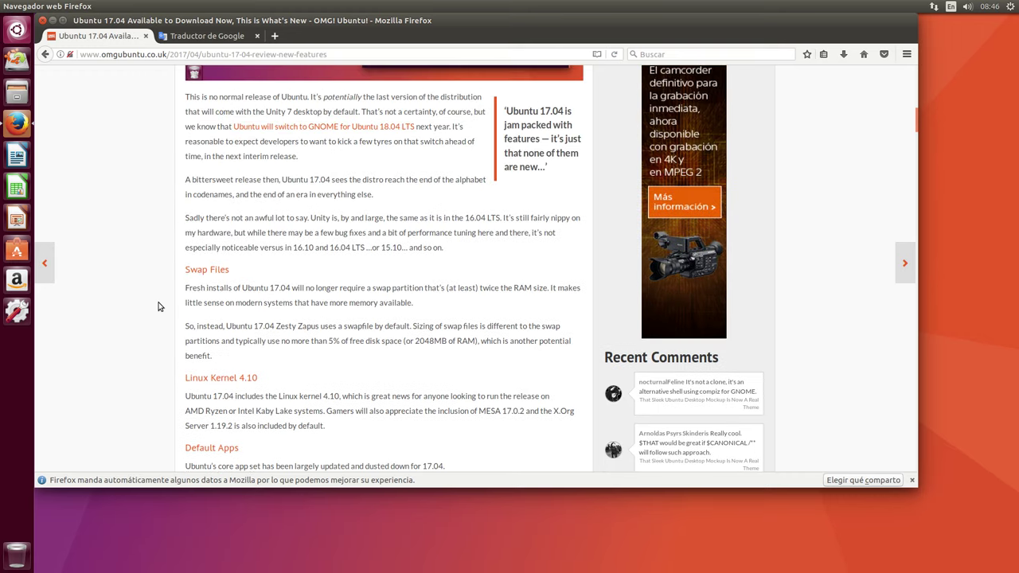
scroll(159, 304, up, 6)
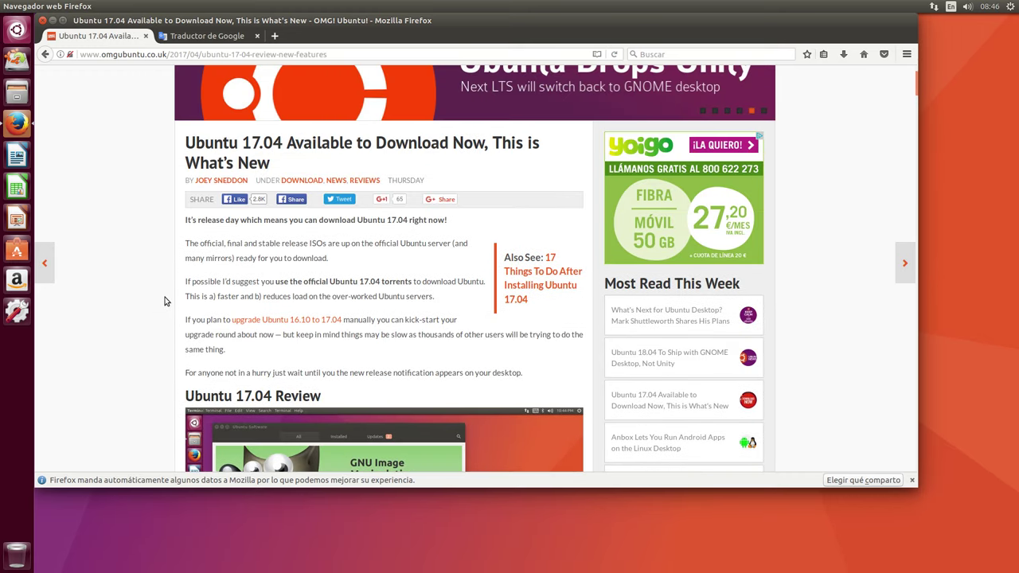
scroll(166, 301, up, 2)
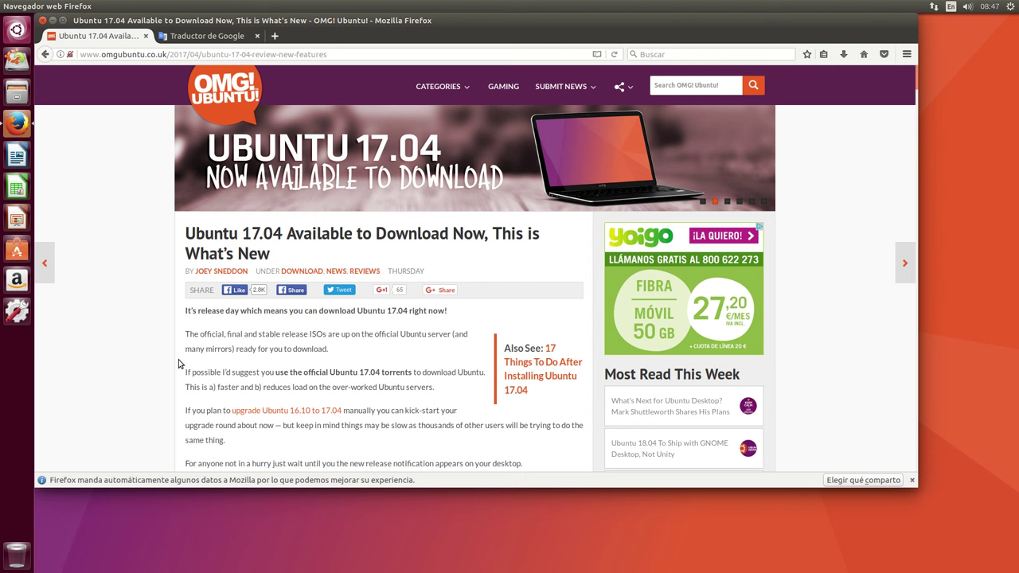
scroll(207, 363, down, 2)
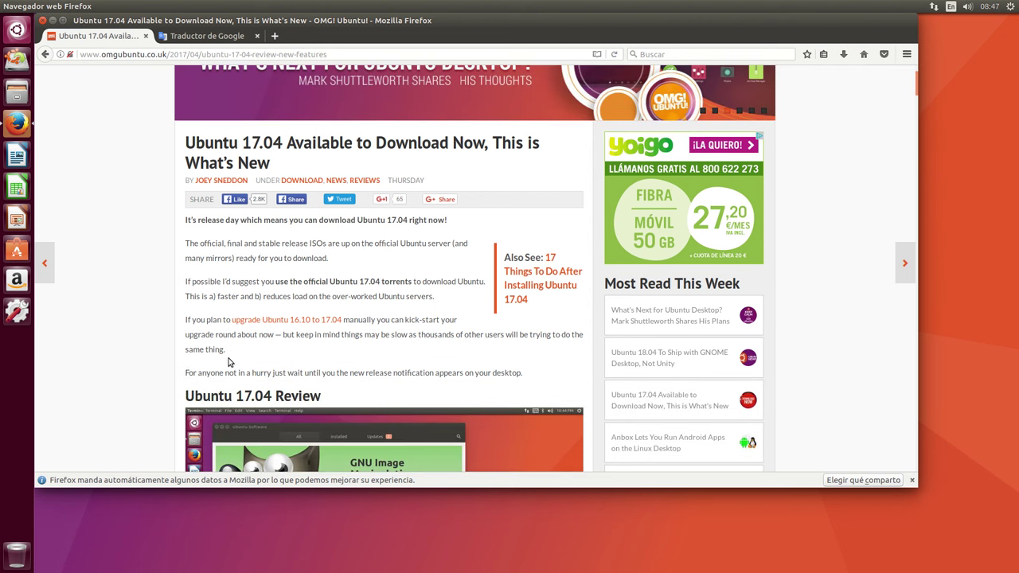
scroll(227, 362, down, 5)
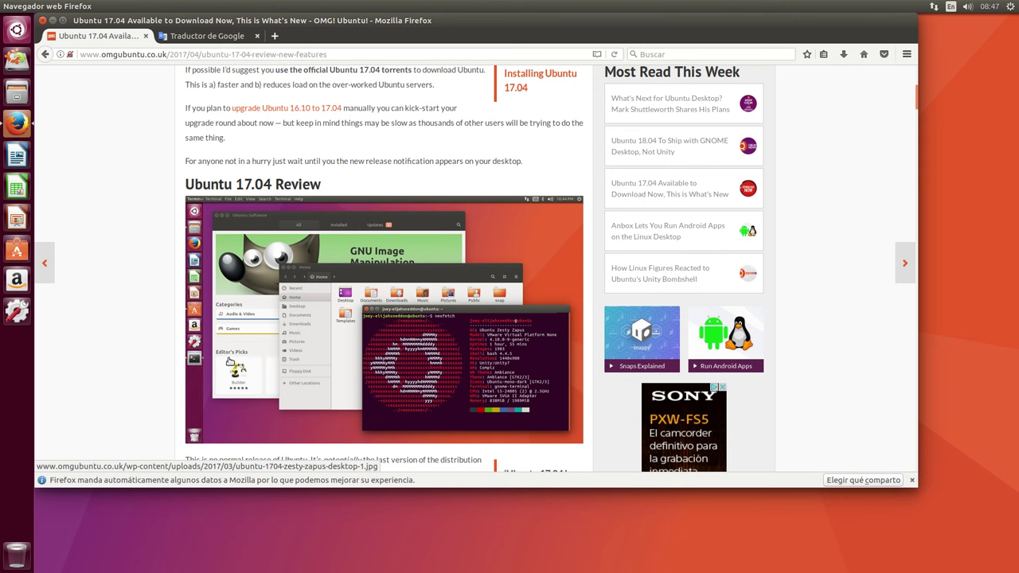
scroll(229, 362, down, 4)
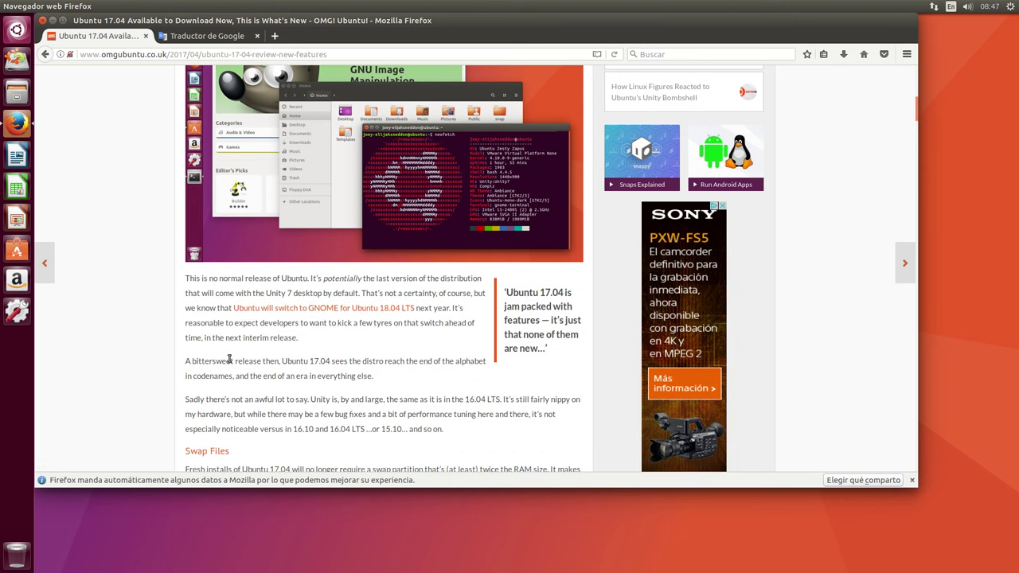
scroll(182, 363, down, 1)
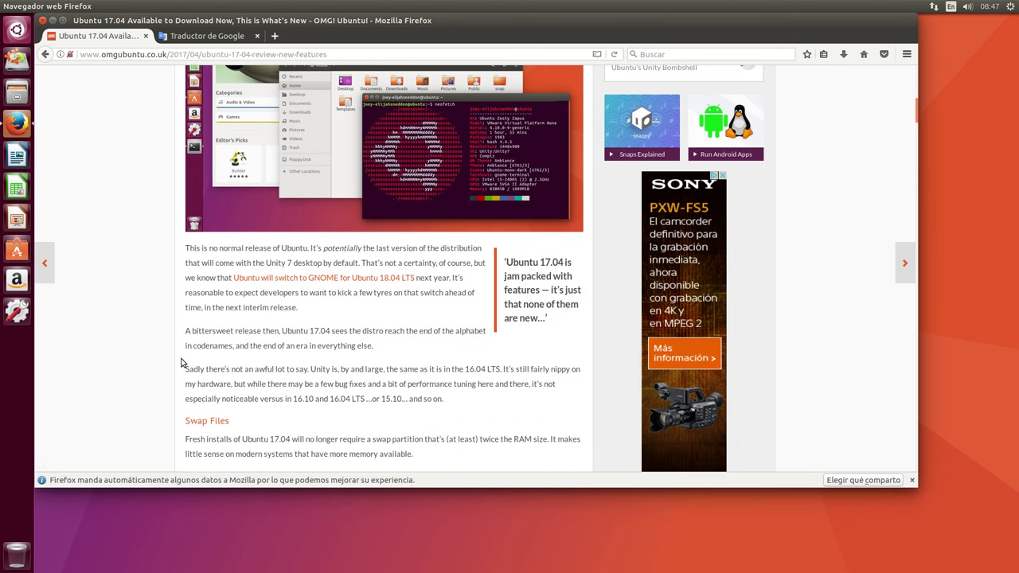
scroll(180, 362, up, 6)
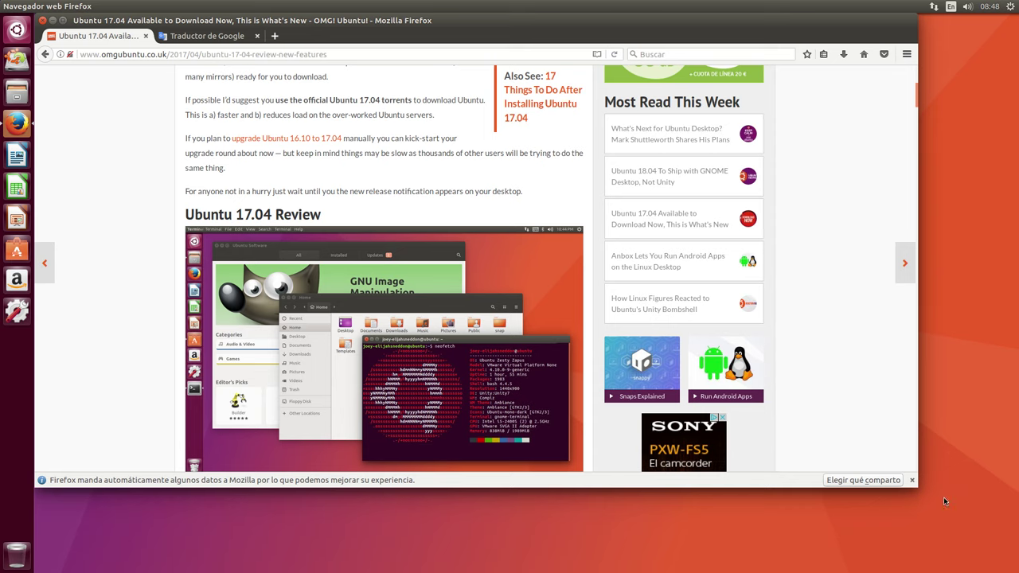
- Read the Ubuntu 17.04 article's sections from Swap Files and Linux Kernel 4.10 through default apps, wallpaper, misc changes and Summary
scroll(835, 362, down, 5)
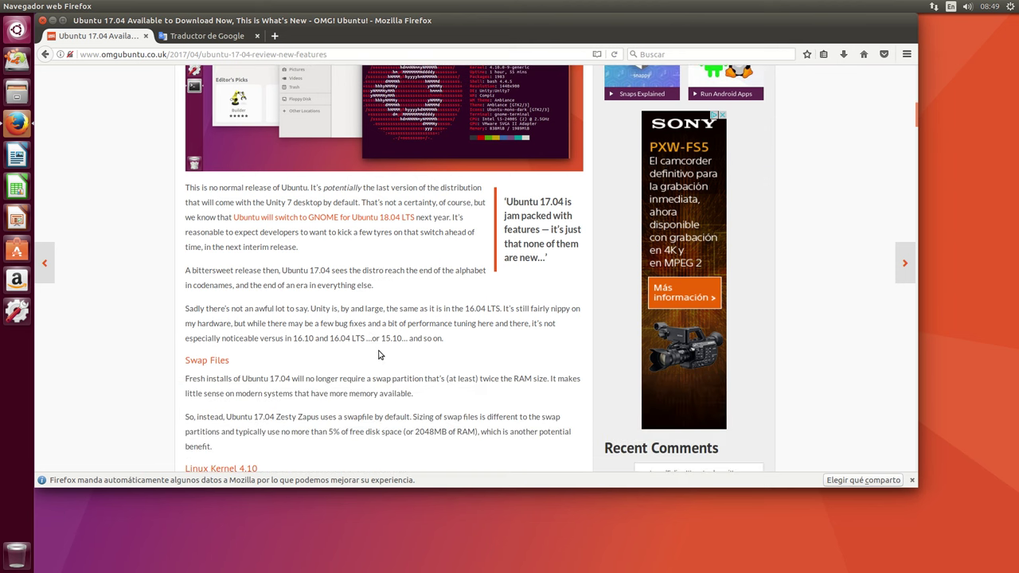
scroll(378, 355, down, 2)
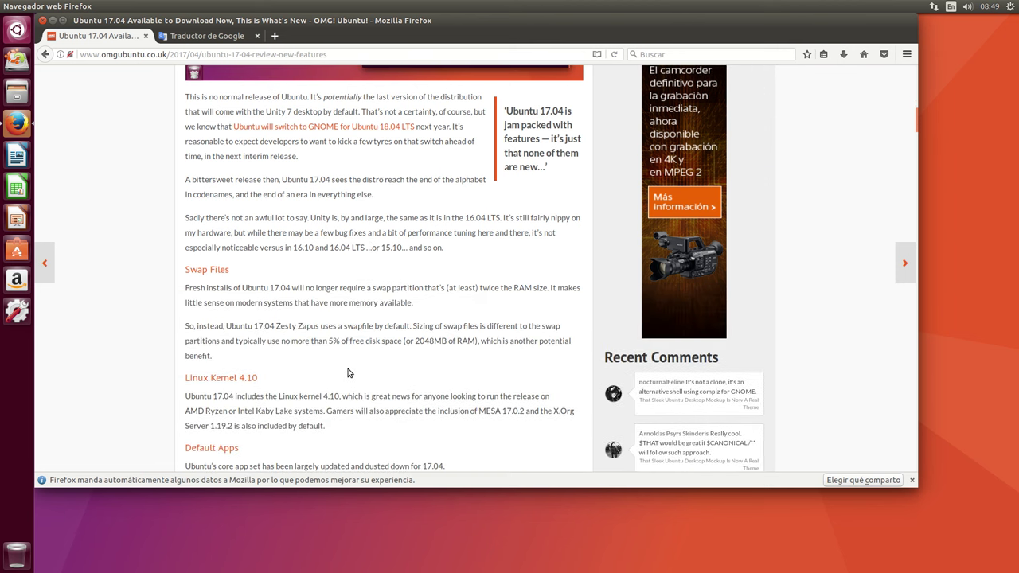
scroll(347, 372, down, 2)
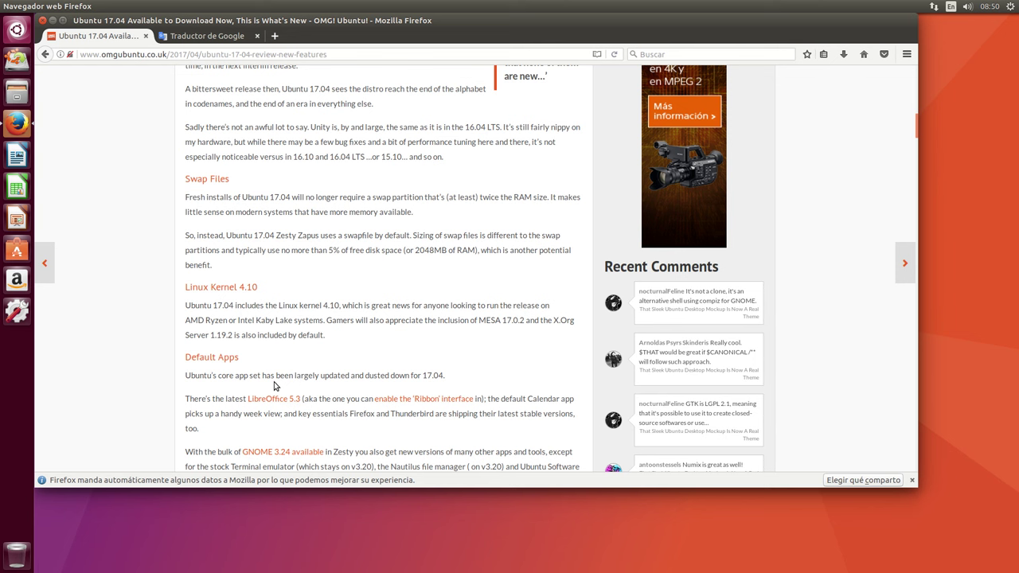
scroll(324, 366, down, 3)
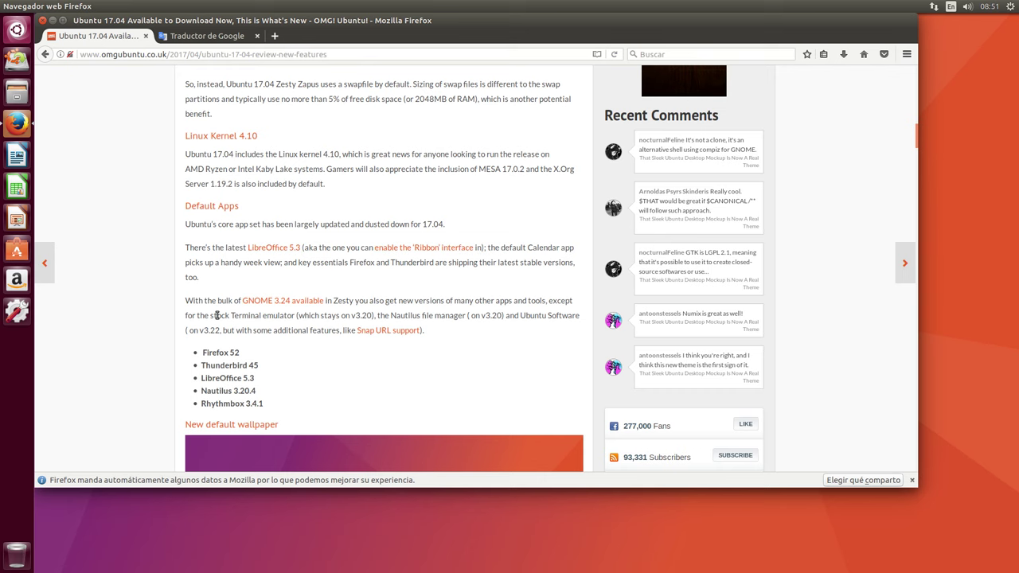
scroll(215, 315, down, 5)
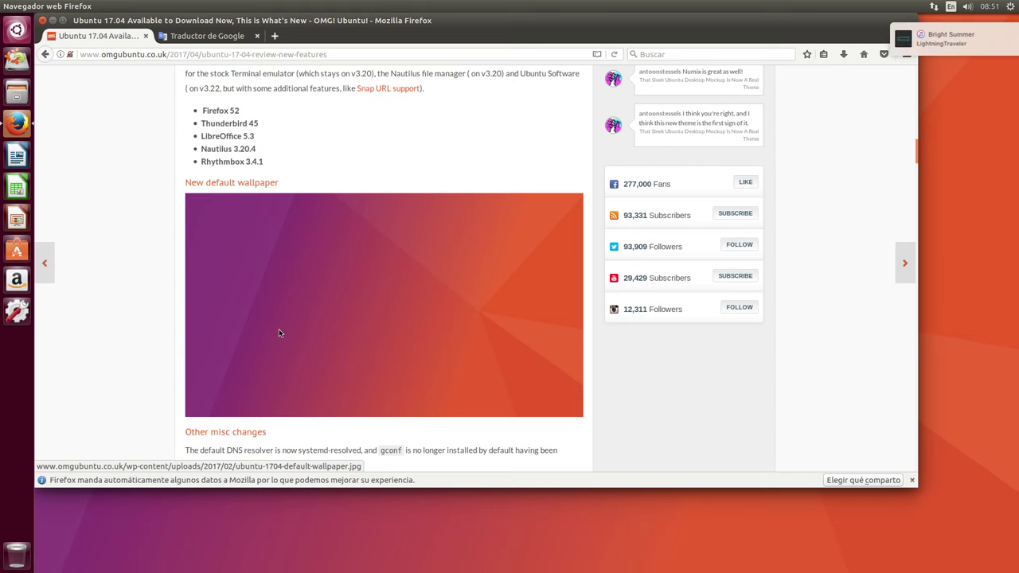
scroll(279, 333, down, 1)
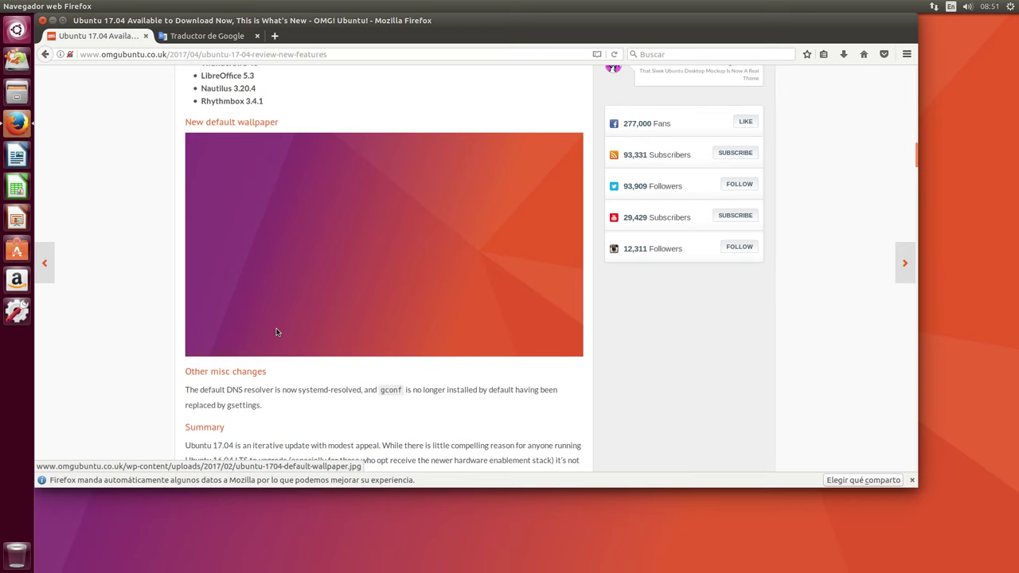
scroll(275, 332, down, 4)
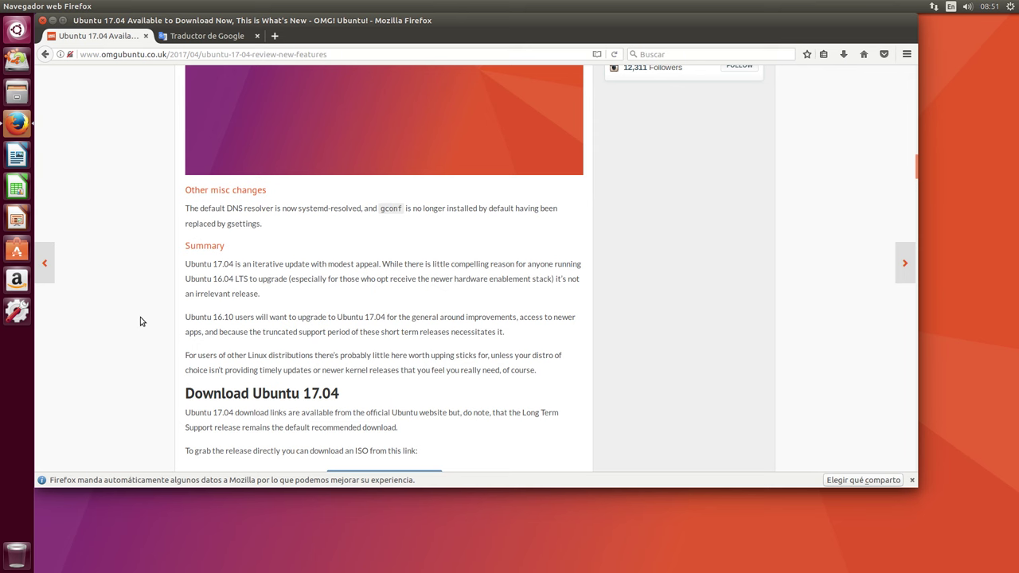
- Return to the article's Swap Files section, highlight its text and view the Spanish translation in Google Translate
scroll(141, 320, up, 10)
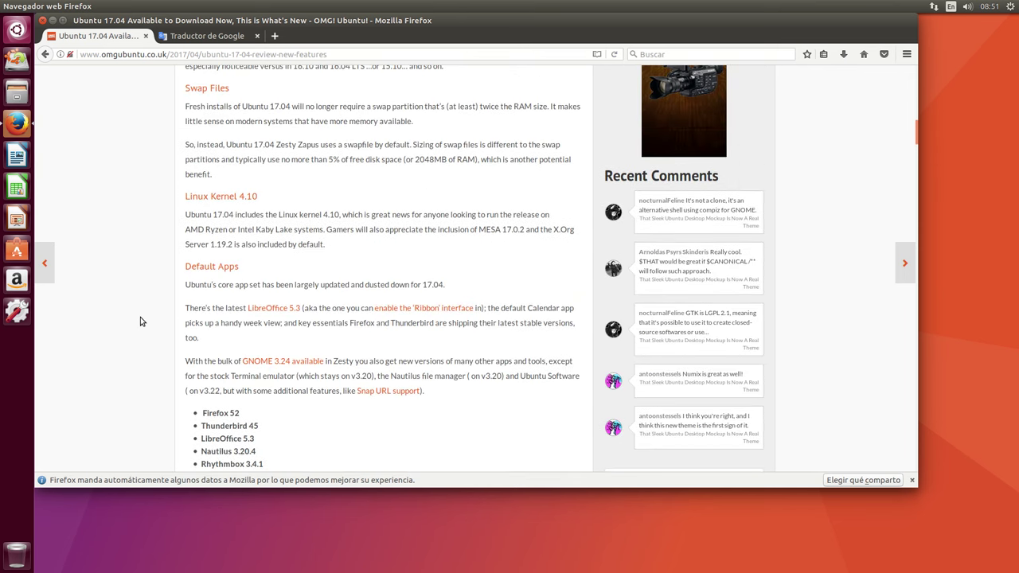
scroll(145, 317, up, 4)
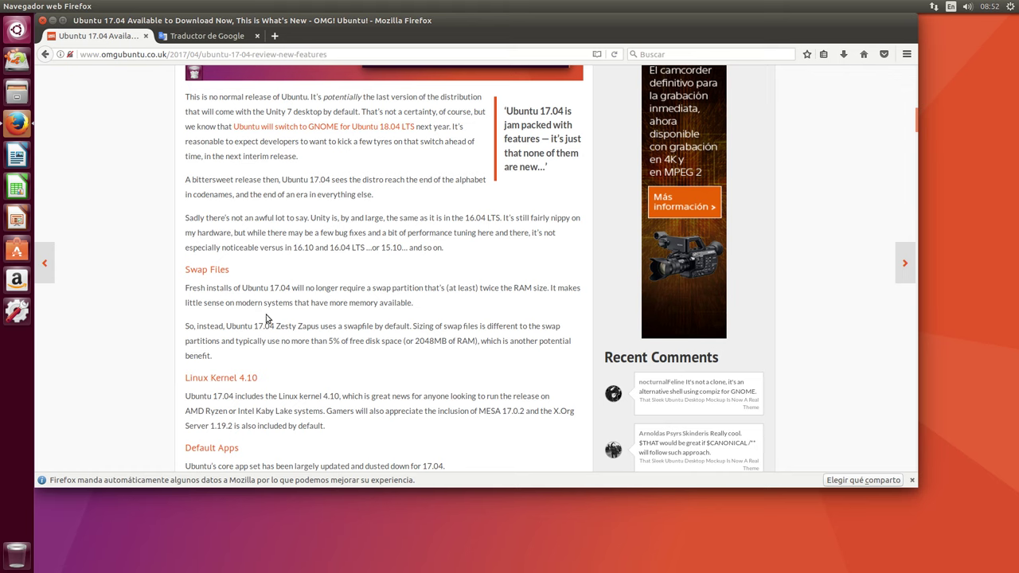
drag(226, 358, 181, 276)
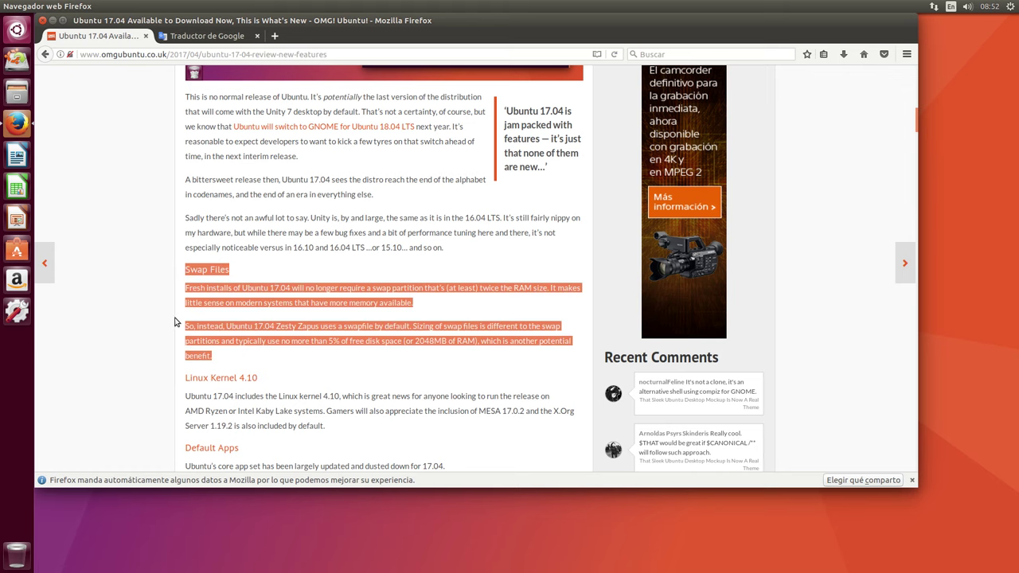
click(177, 322)
click(209, 36)
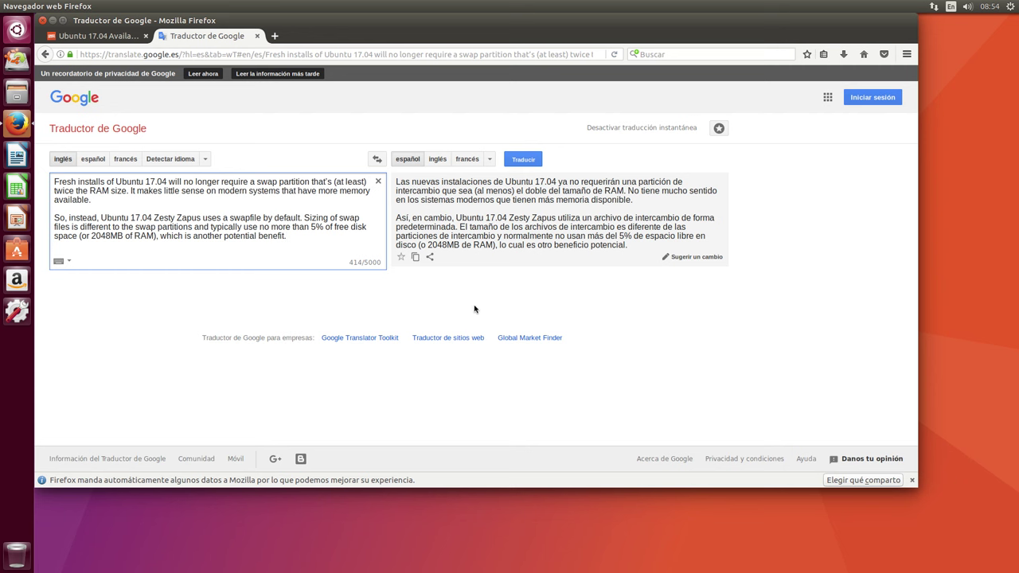
- Return to the Ubuntu 17.04 article and close the browser together with both open tabs
click(120, 42)
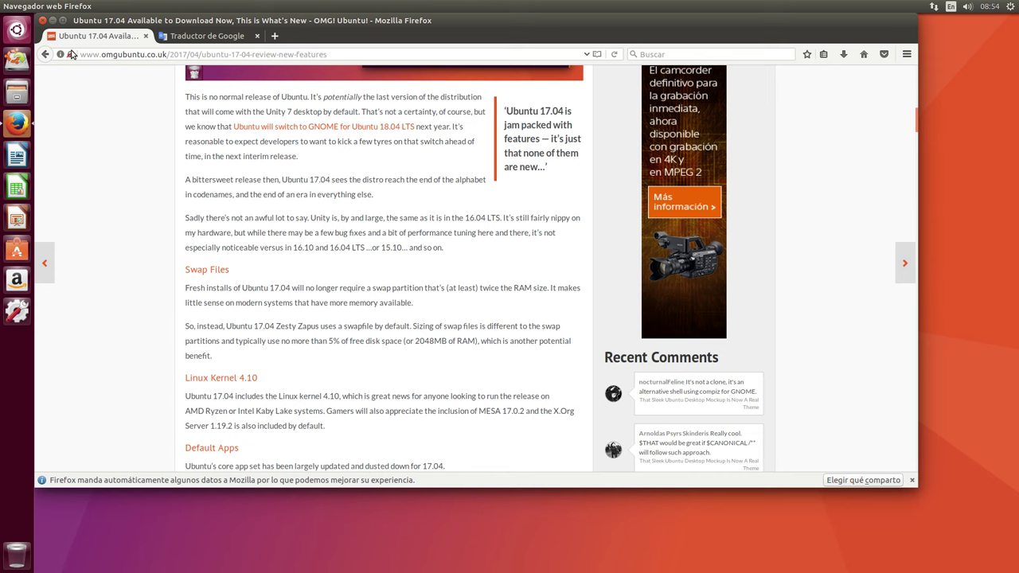
click(42, 20)
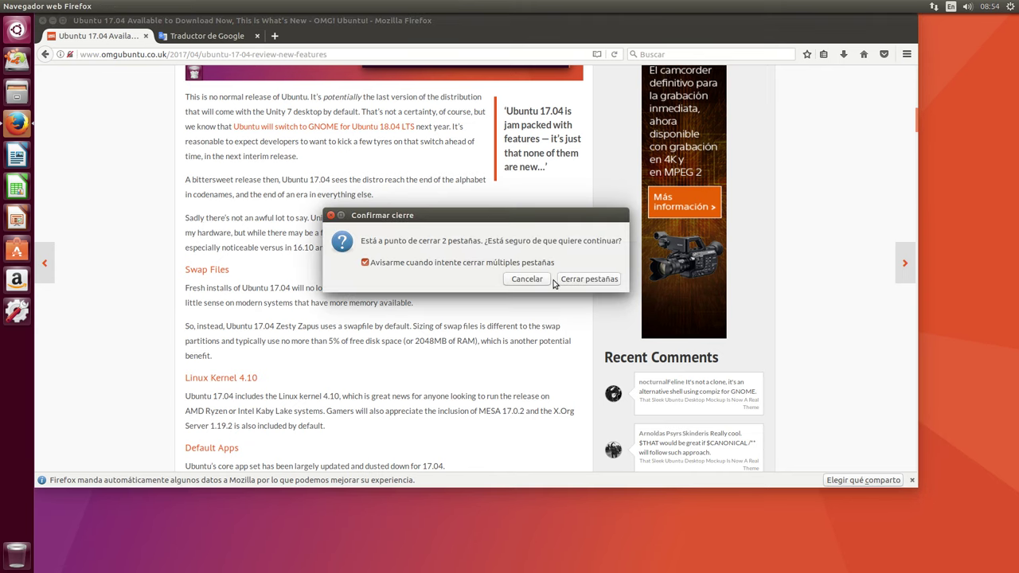
click(574, 283)
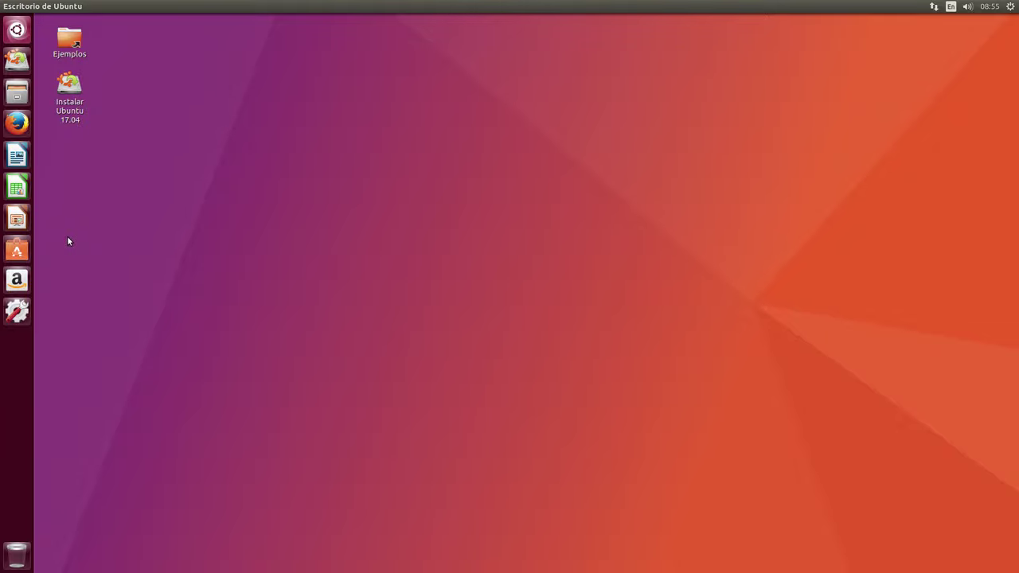
- Search the installed applications for "gp" and launch the GParted partition editor
click(24, 32)
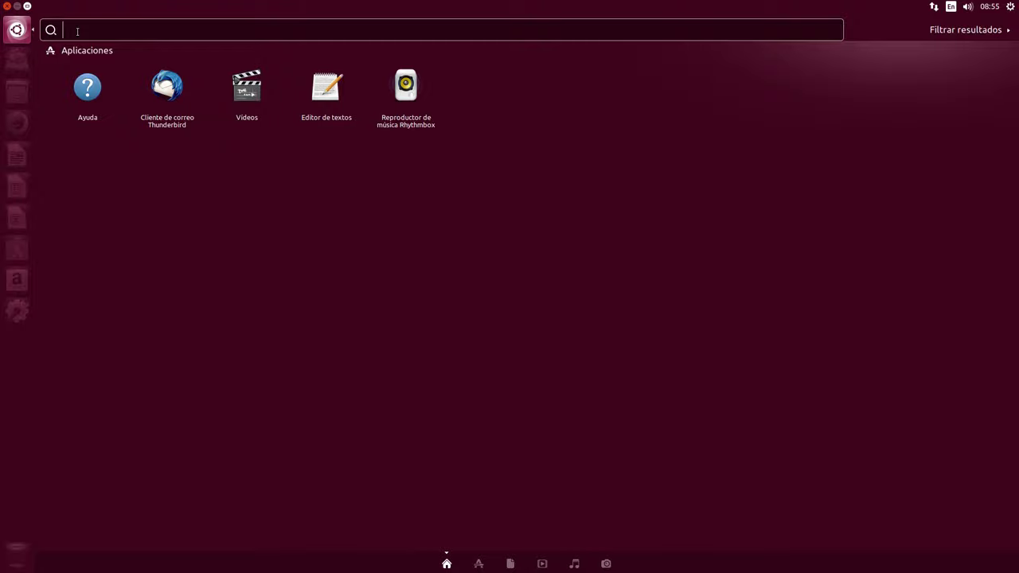
text(gpgppar)
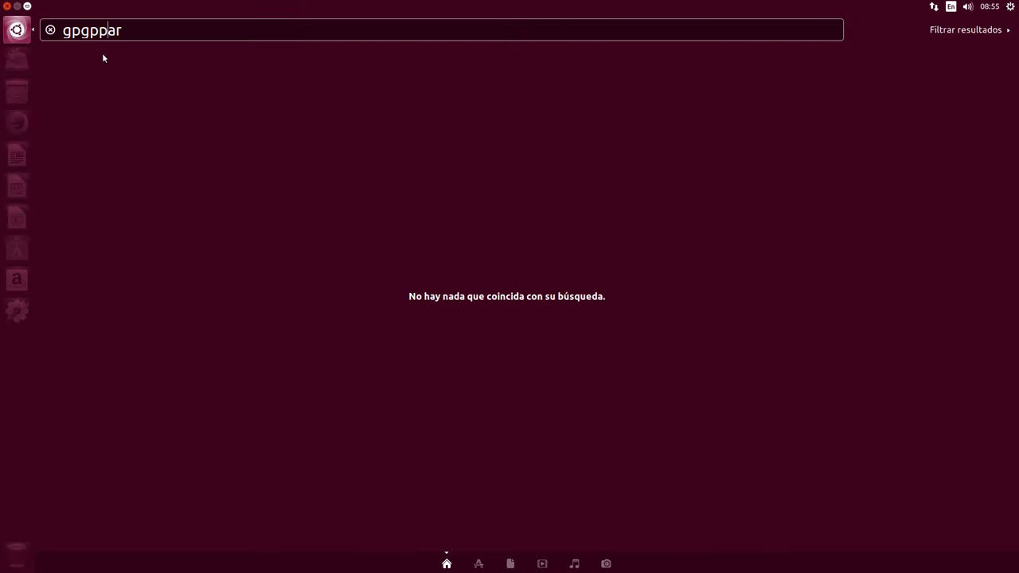
click(136, 29)
key(BackSpace)
key(BackSpace)
key(BackSpace)
key(BackSpace)
key(BackSpace)
key(BackSpace)
key(BackSpace)
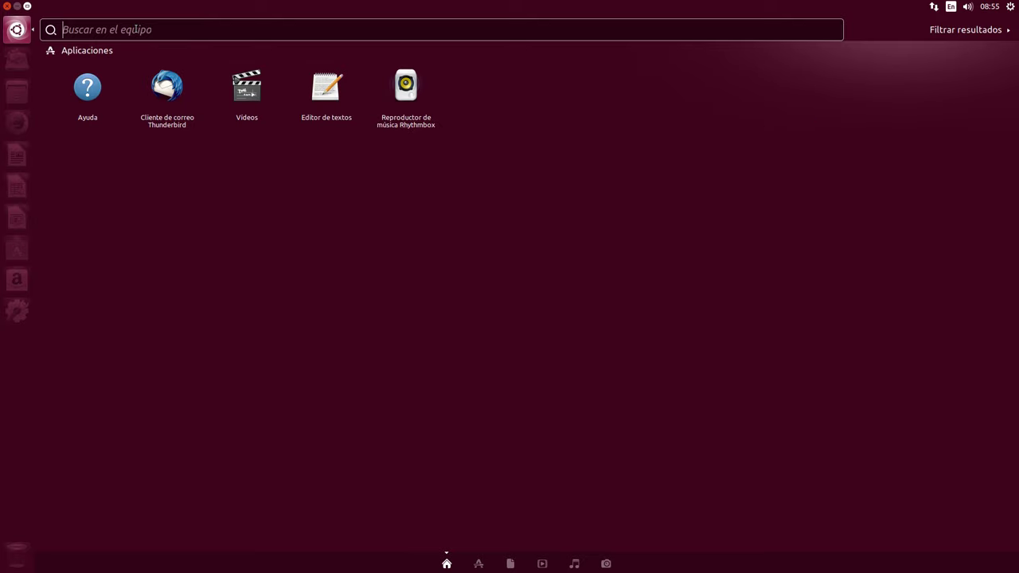
text(gp)
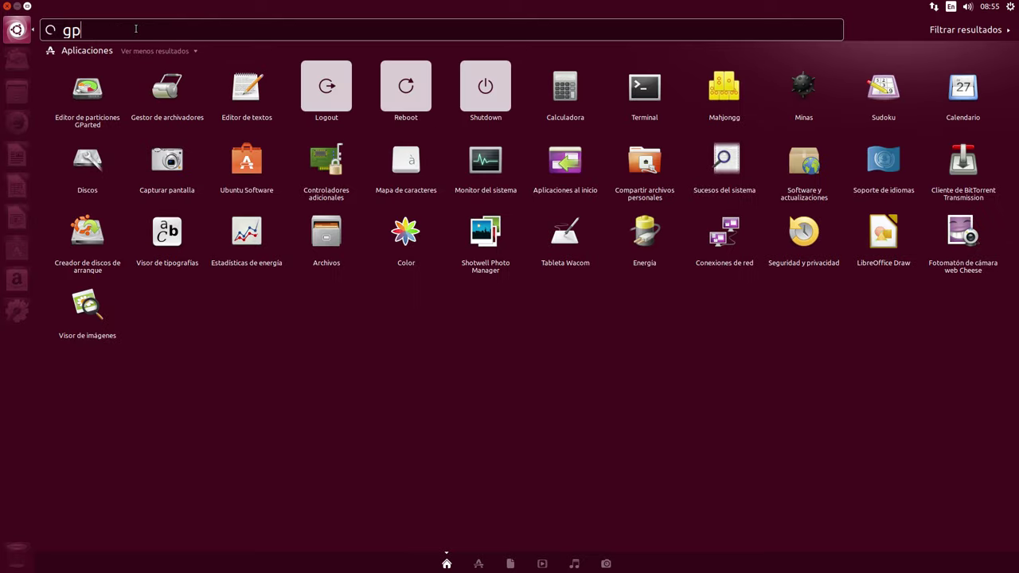
click(84, 96)
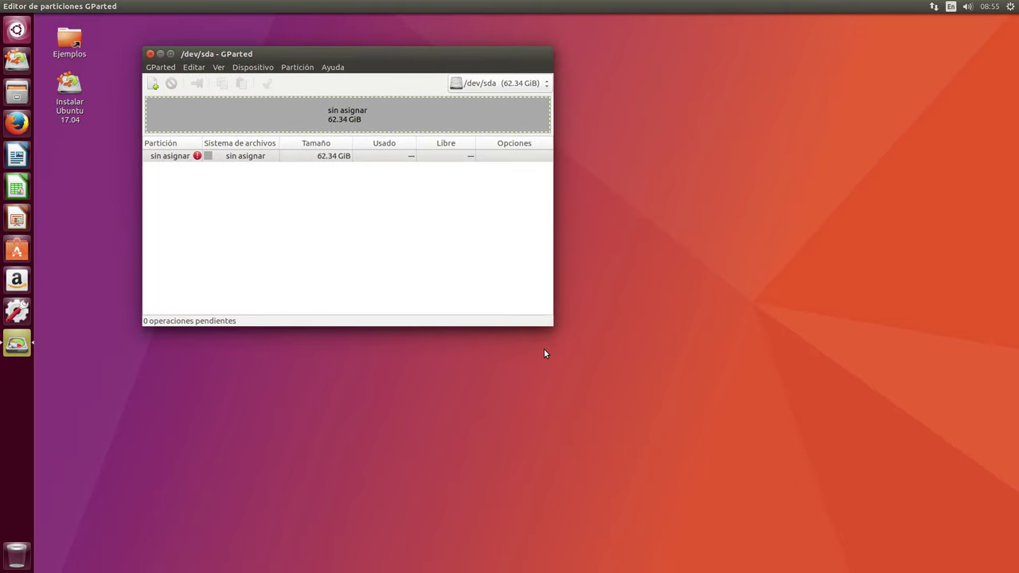
- Enlarge the GParted window and reposition it near the upper part of the desktop
drag(553, 325, 802, 393)
drag(436, 58, 373, 117)
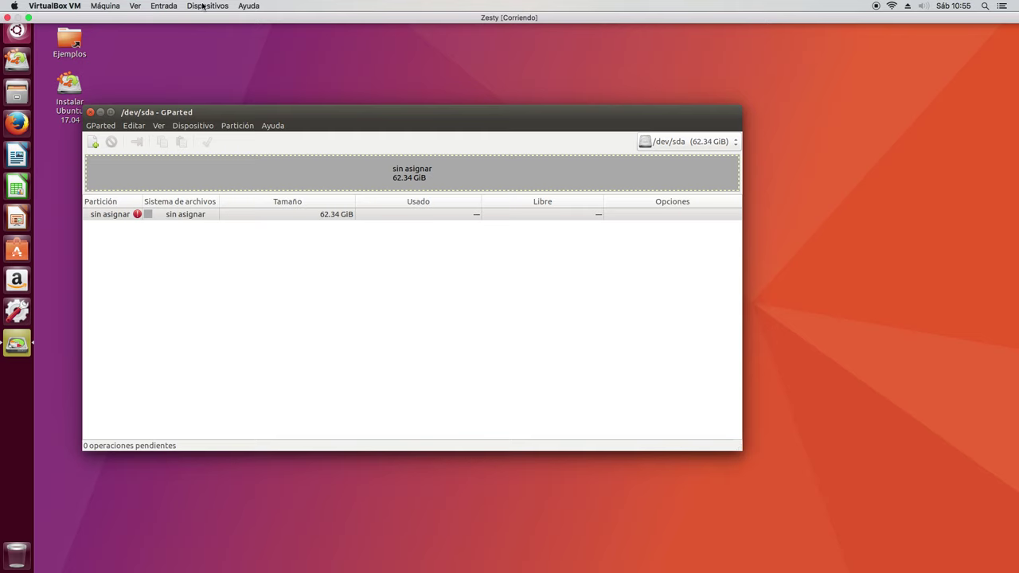
drag(246, 124, 243, 104)
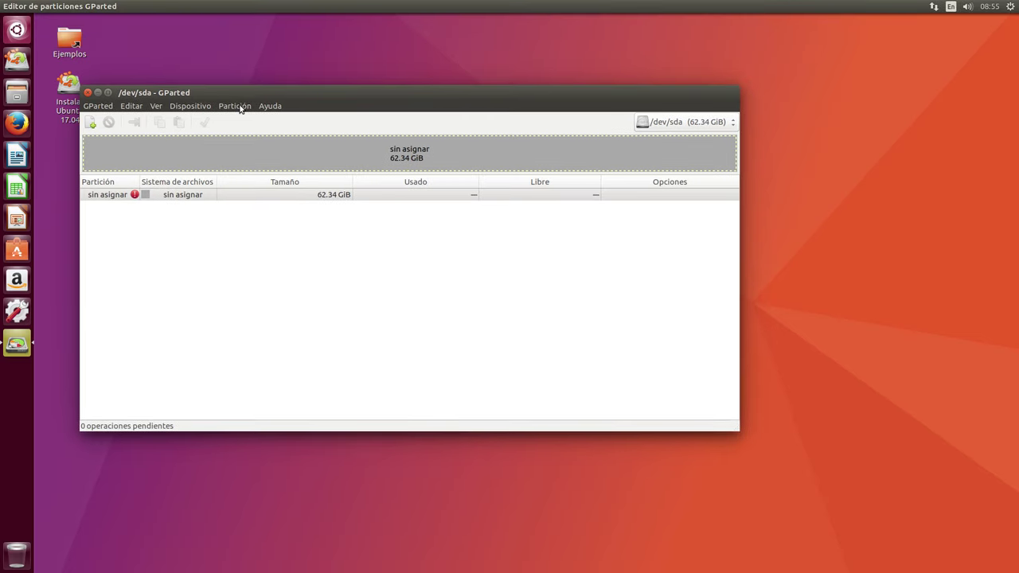
right_click(218, 160)
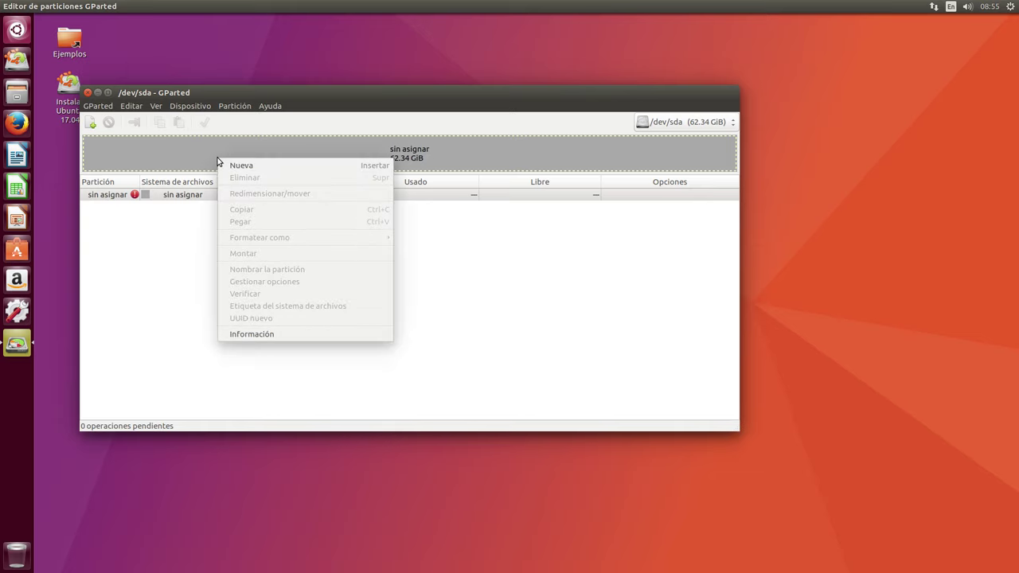
click(145, 262)
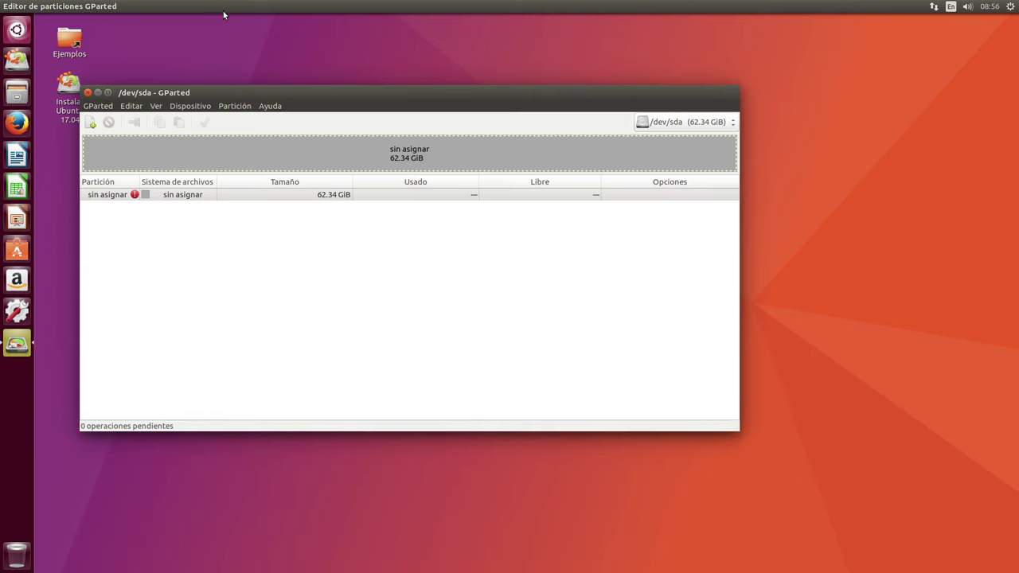
drag(314, 92, 346, 67)
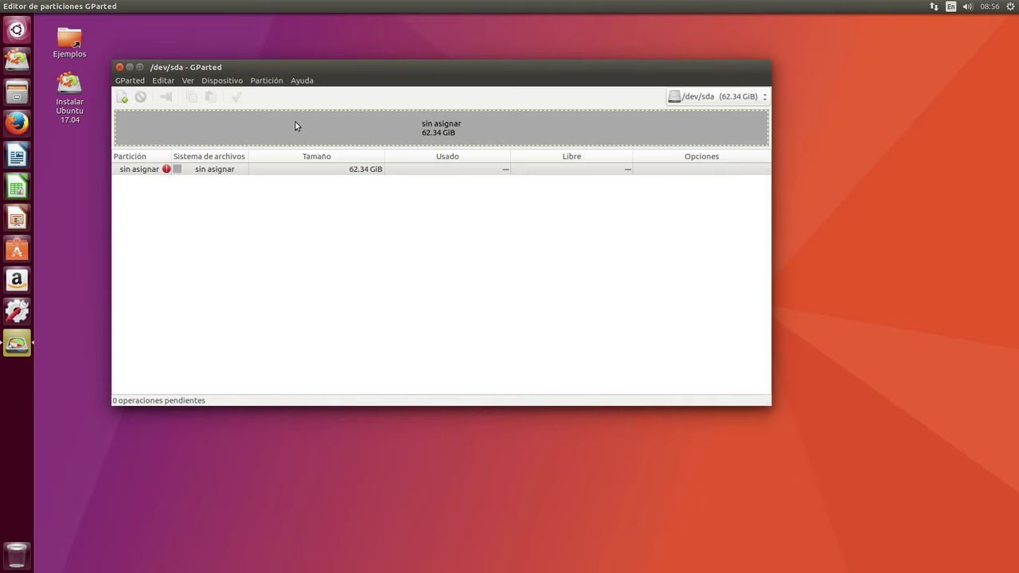
drag(297, 67, 296, 54)
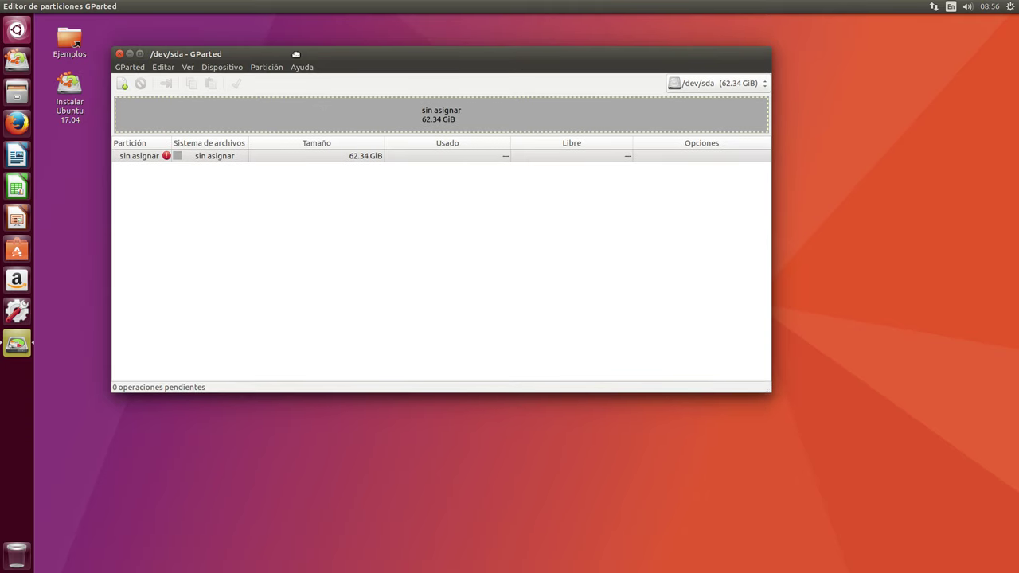
- Try to create a new partition in the unallocated space of /dev/sda
right_click(285, 110)
click(305, 119)
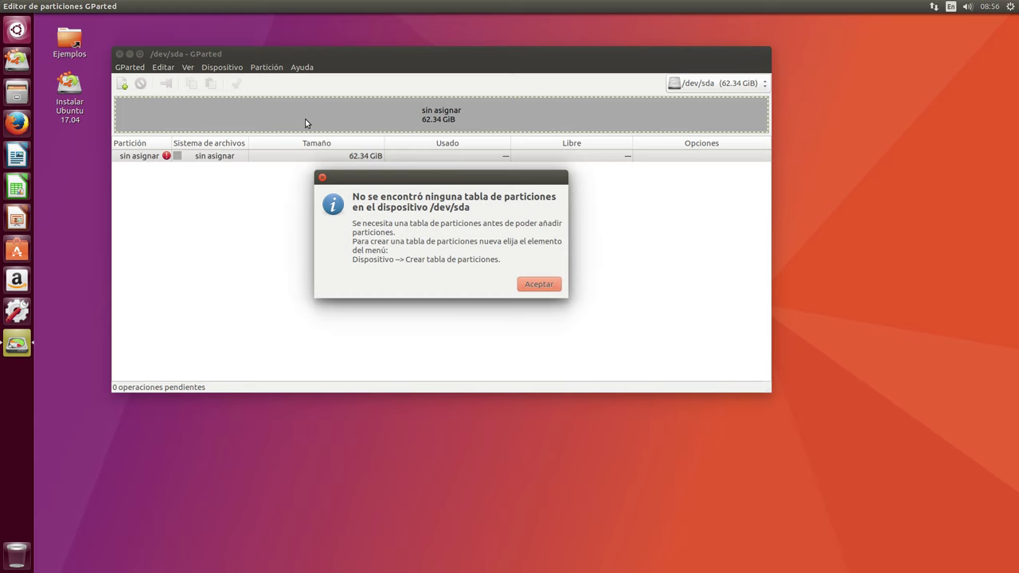
- Dismiss the missing partition table notice and create a new msdos partition table on /dev/sda
click(536, 287)
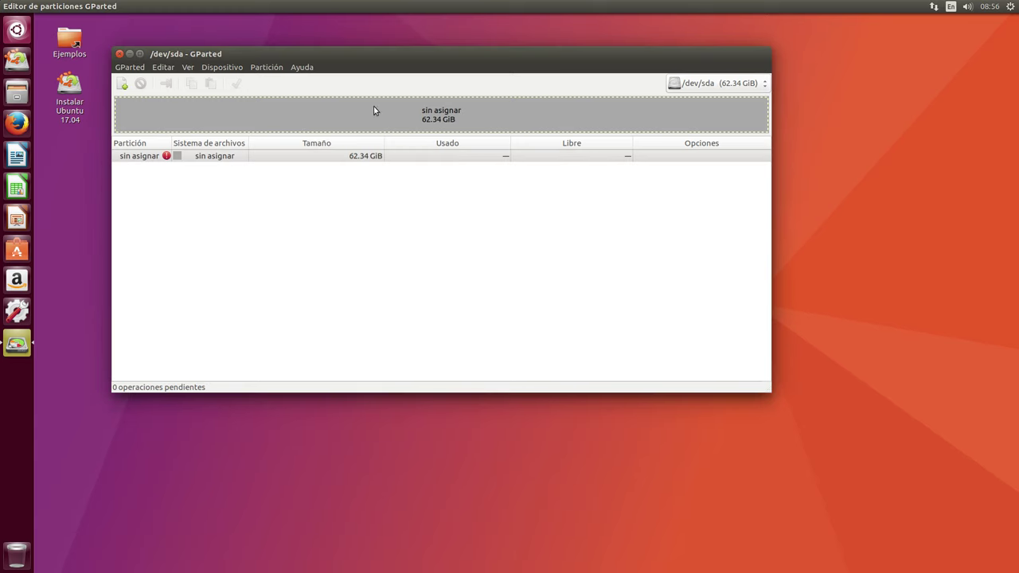
drag(336, 53, 361, 64)
click(251, 77)
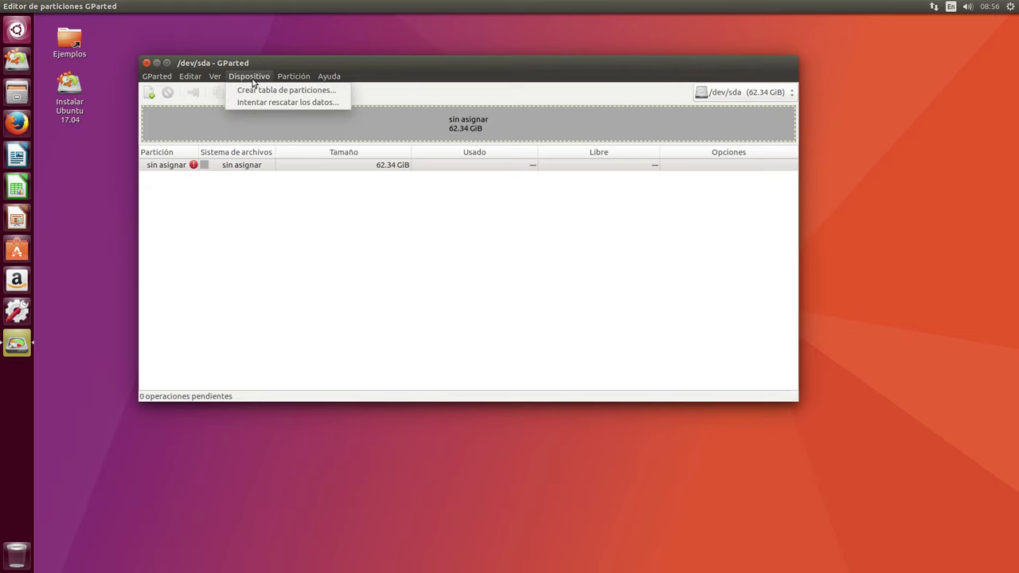
click(246, 90)
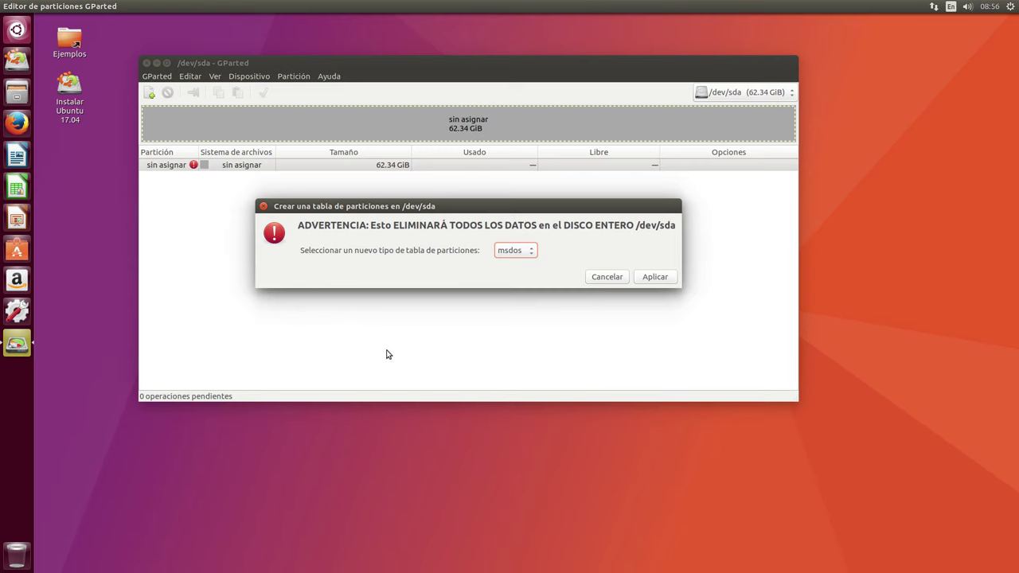
click(661, 281)
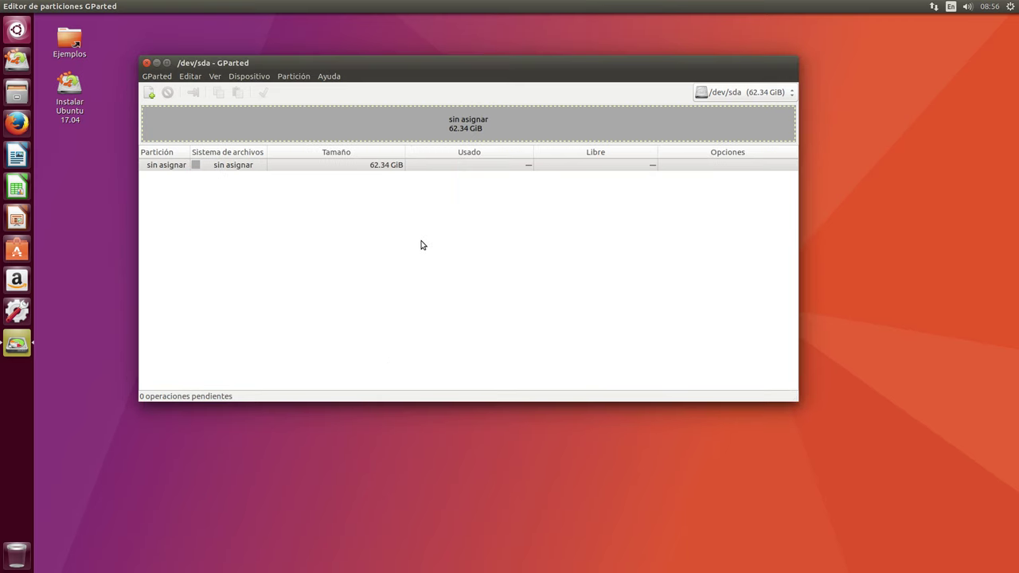
right_click(324, 124)
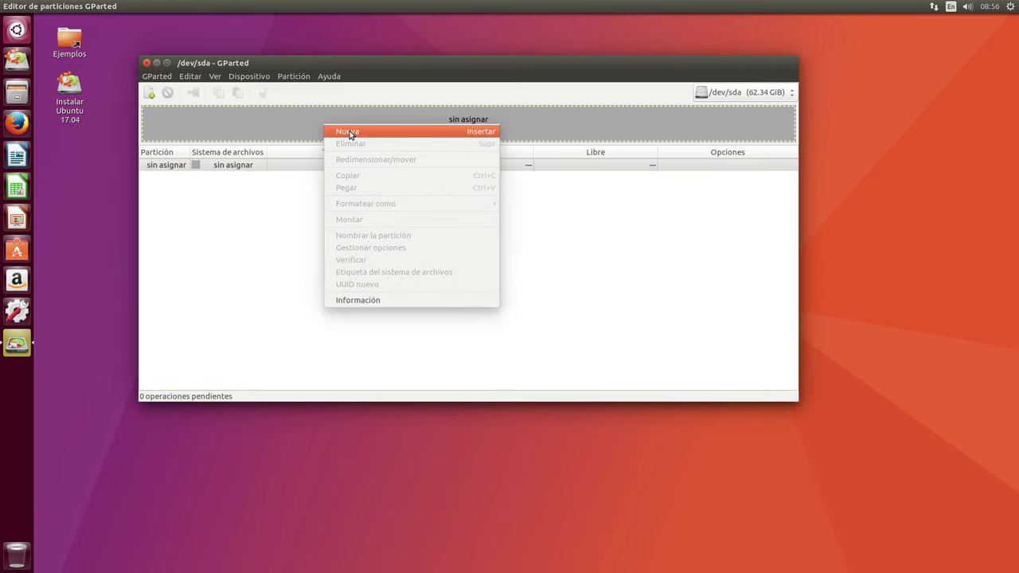
click(352, 133)
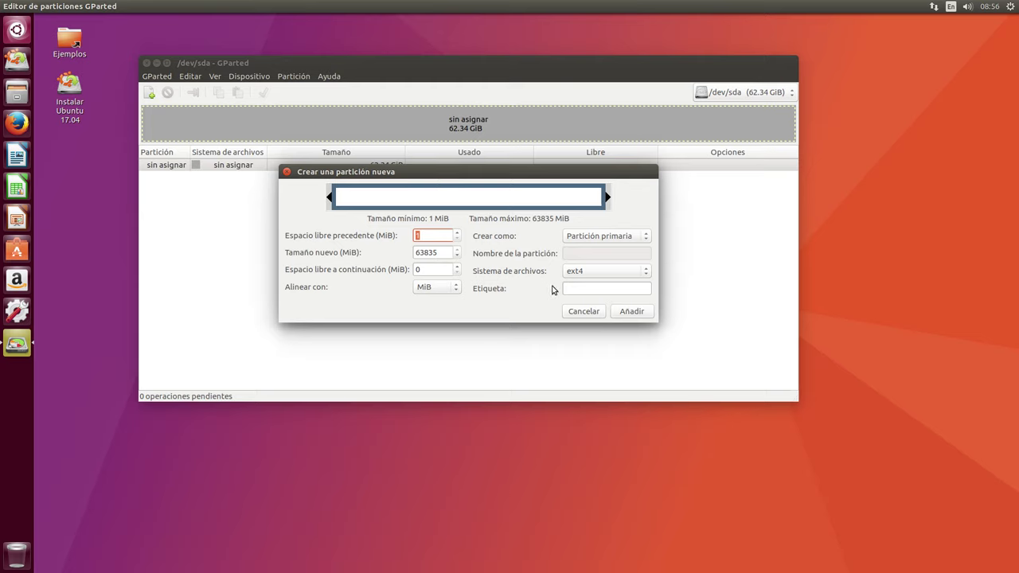
click(582, 314)
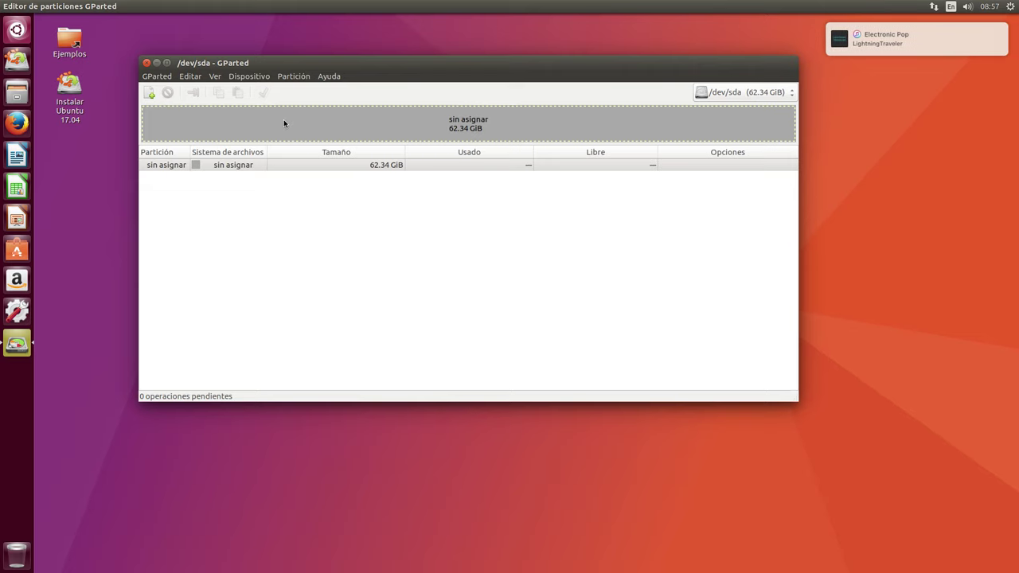
- Add a primary ext4 partition of about 25150 MiB at the start of the unallocated space, labelled "raiz"
right_click(284, 122)
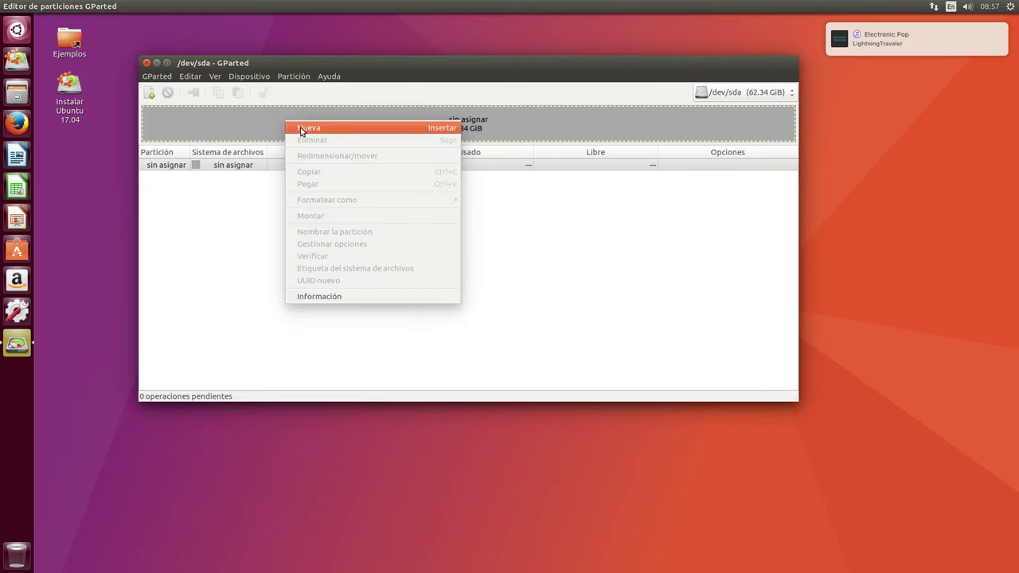
click(298, 129)
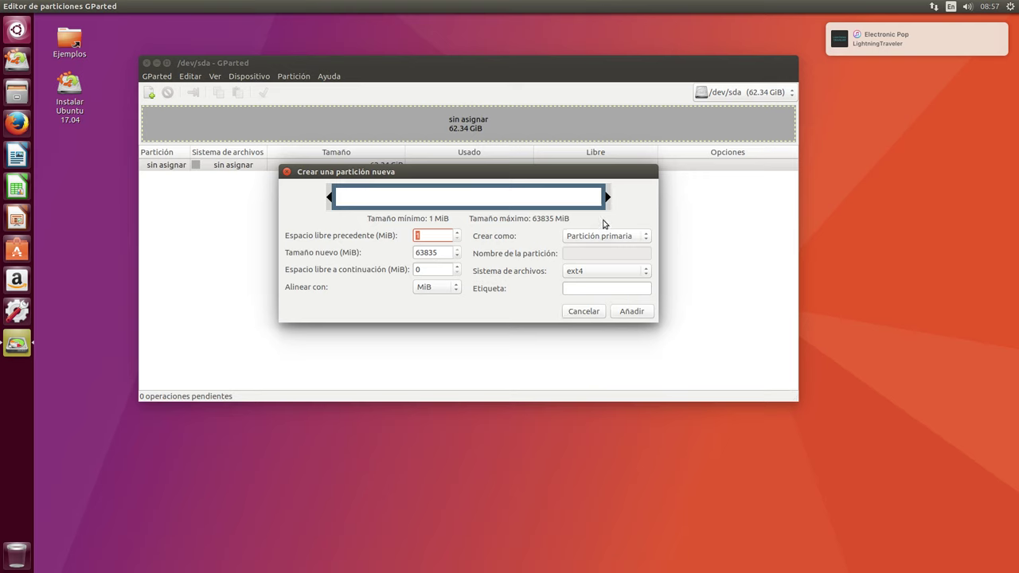
drag(606, 199, 433, 206)
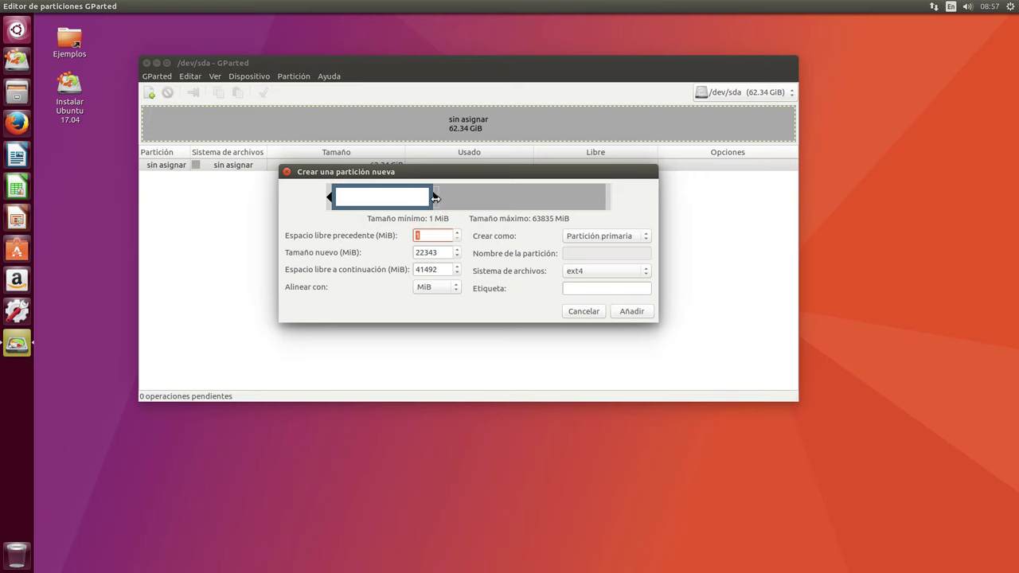
drag(434, 197, 445, 198)
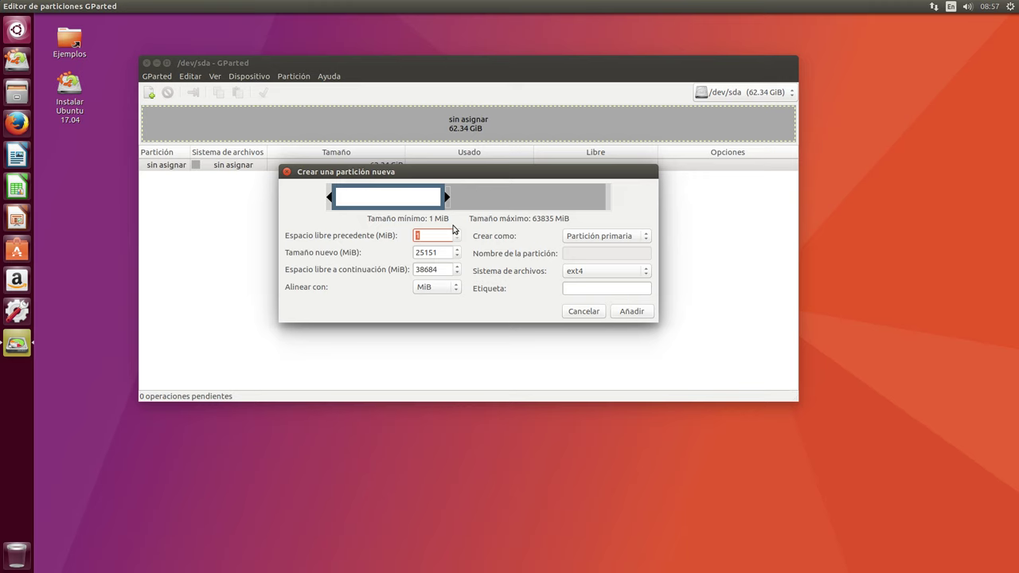
click(586, 287)
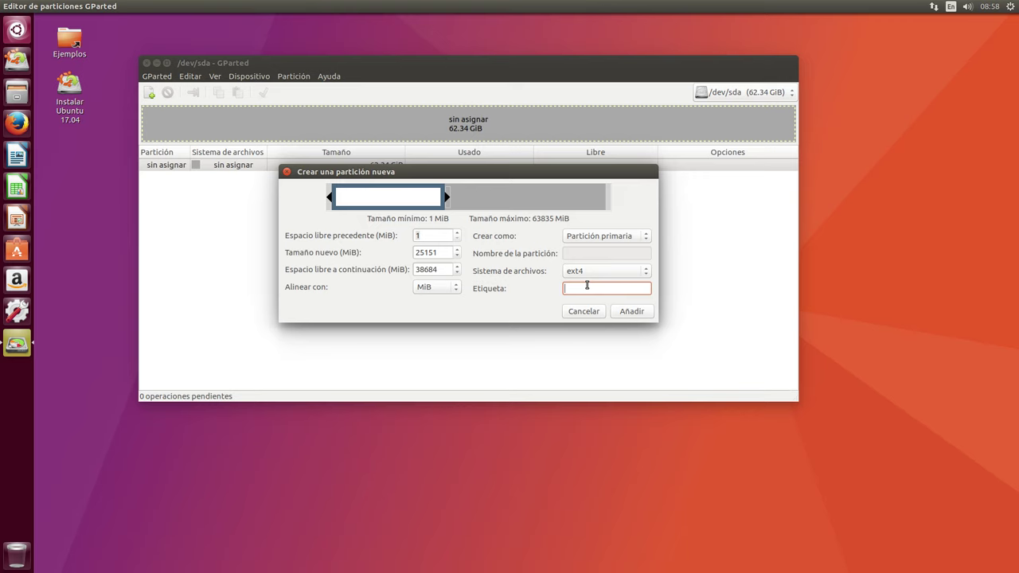
text(raiz)
click(640, 314)
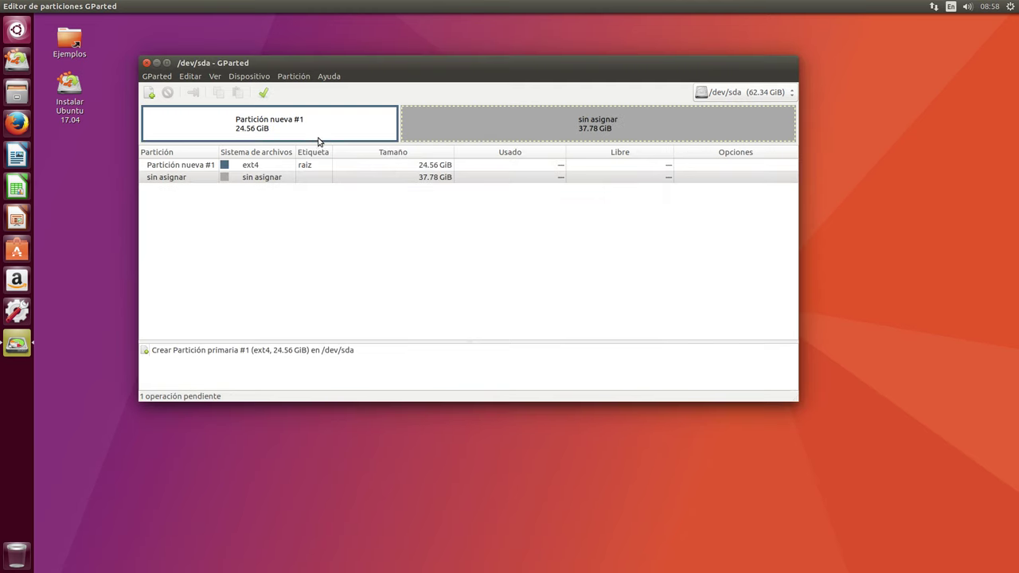
- Add a second primary ext4 partition of about 34430 MiB labelled "casa", leaving about 4255 MiB unallocated after it
right_click(439, 122)
click(450, 133)
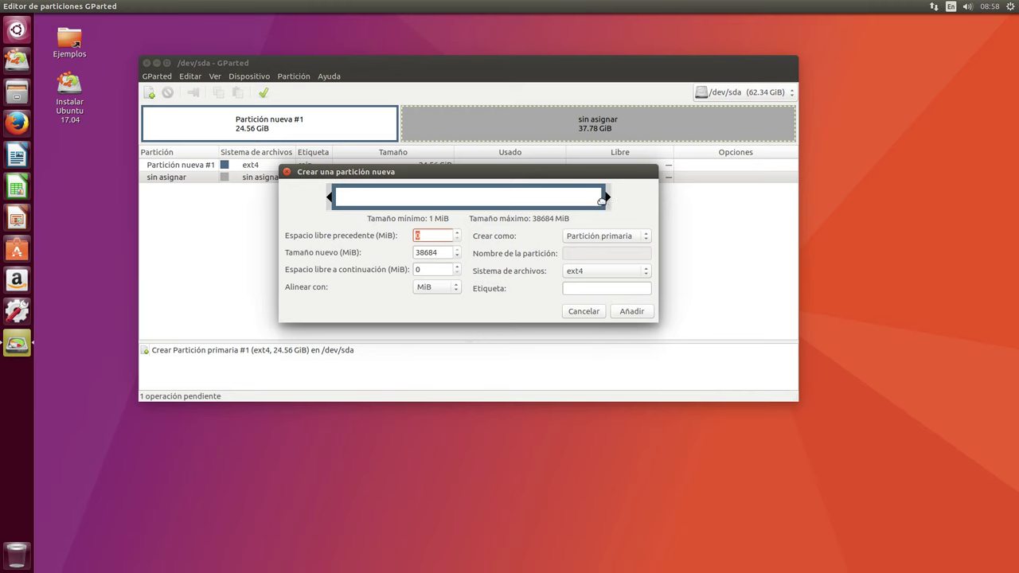
drag(606, 197, 597, 198)
drag(602, 198, 592, 198)
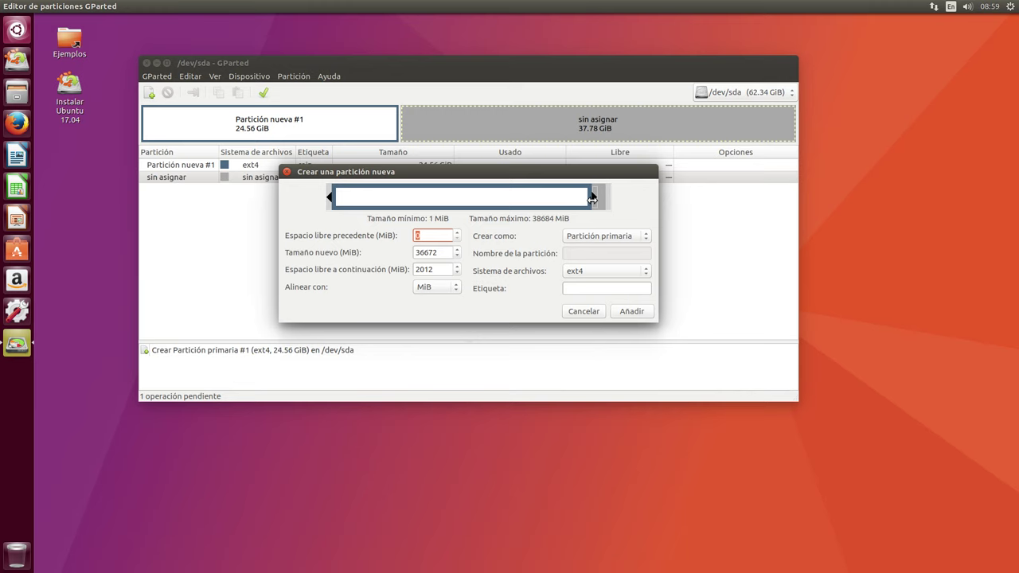
drag(592, 197, 583, 197)
drag(578, 197, 576, 197)
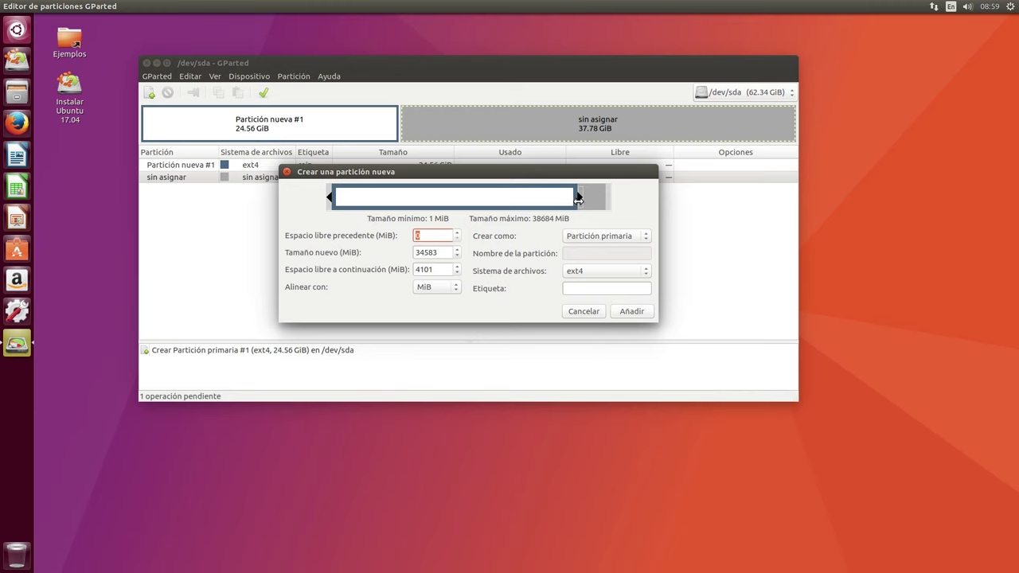
drag(578, 198, 576, 198)
click(587, 288)
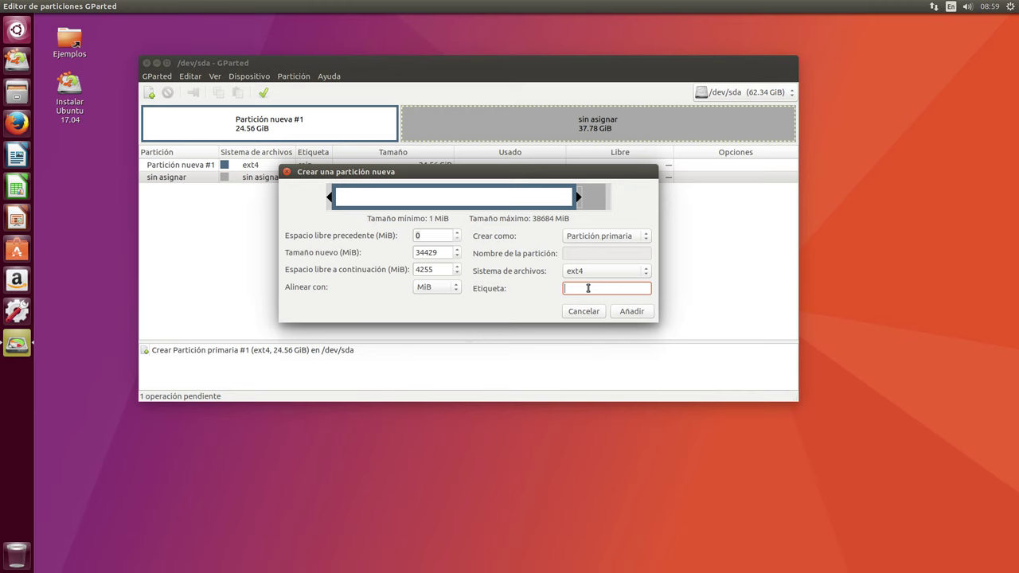
text(casa)
click(635, 314)
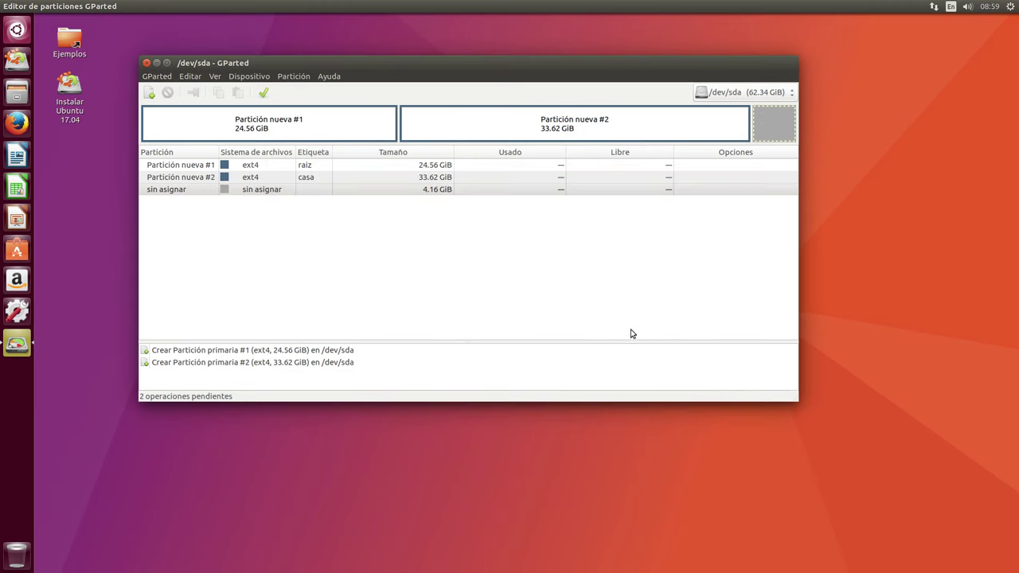
- Add a primary linux-swap partition labelled "intercambio" that fills all the remaining unallocated space
right_click(767, 129)
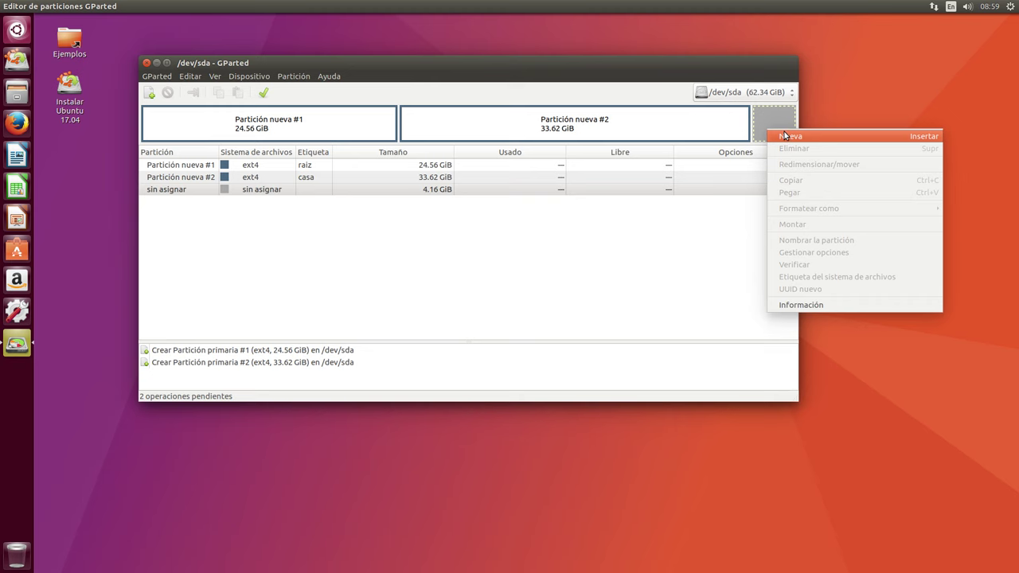
click(788, 137)
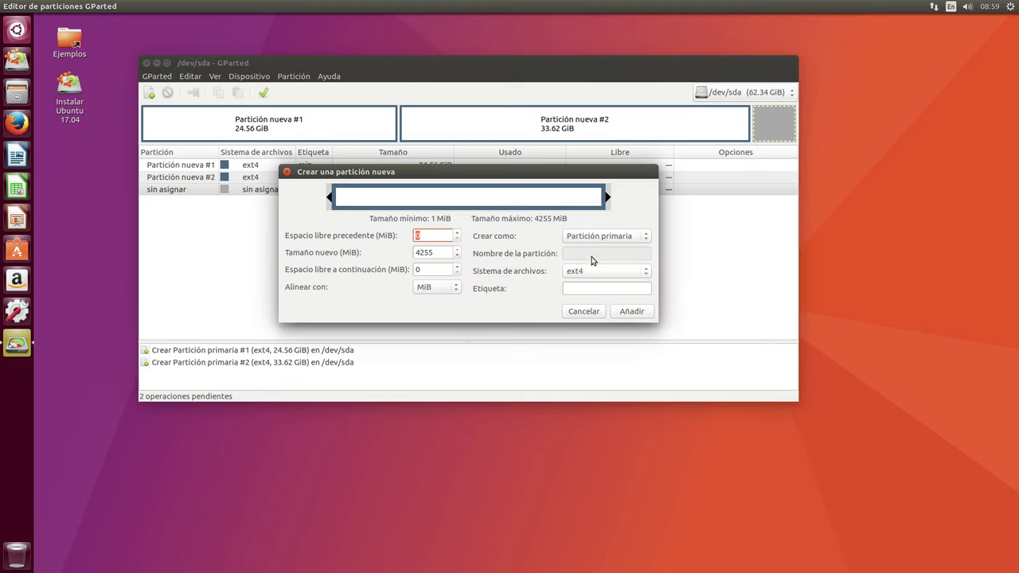
click(596, 273)
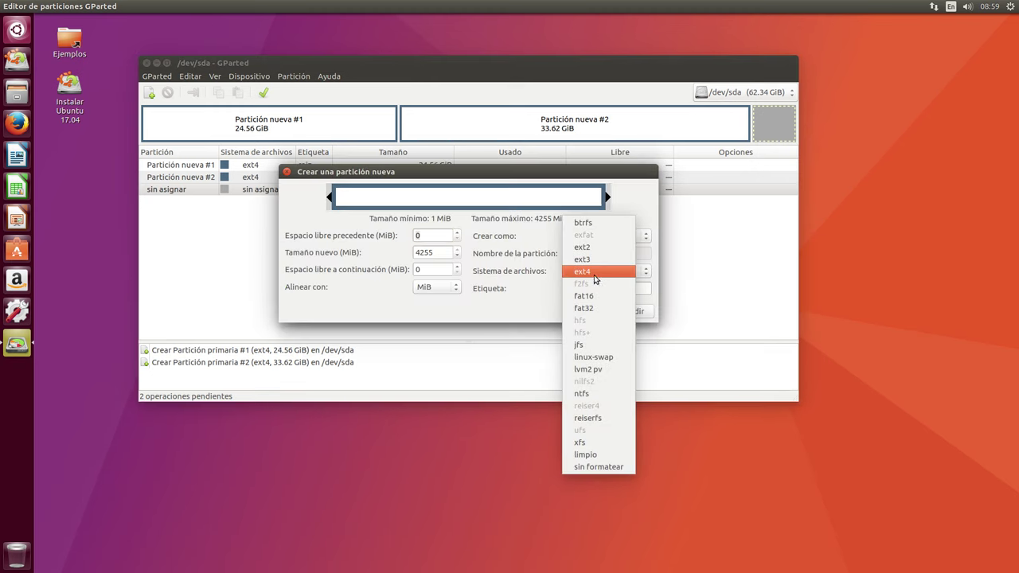
click(605, 360)
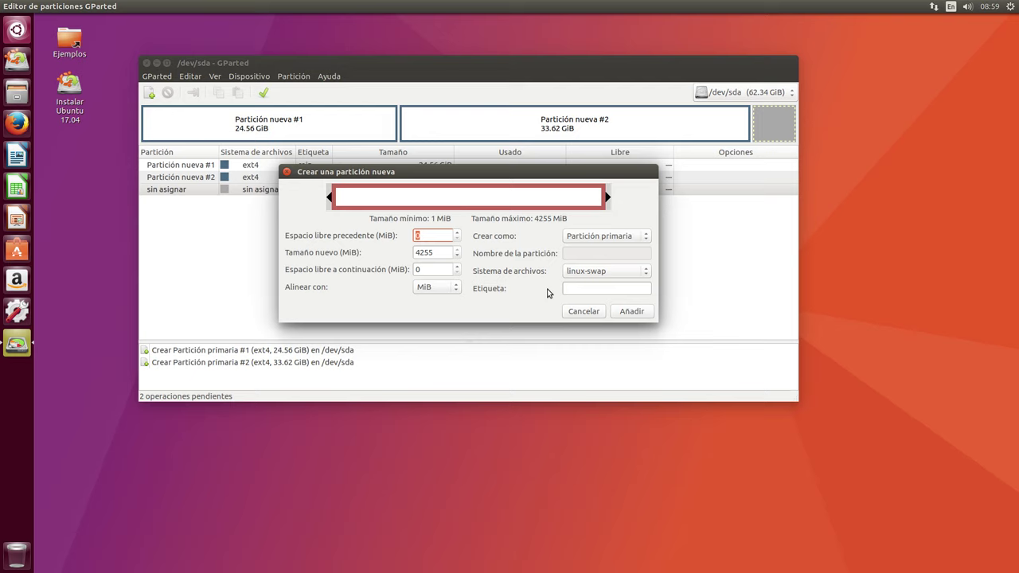
click(601, 290)
text(intercam)
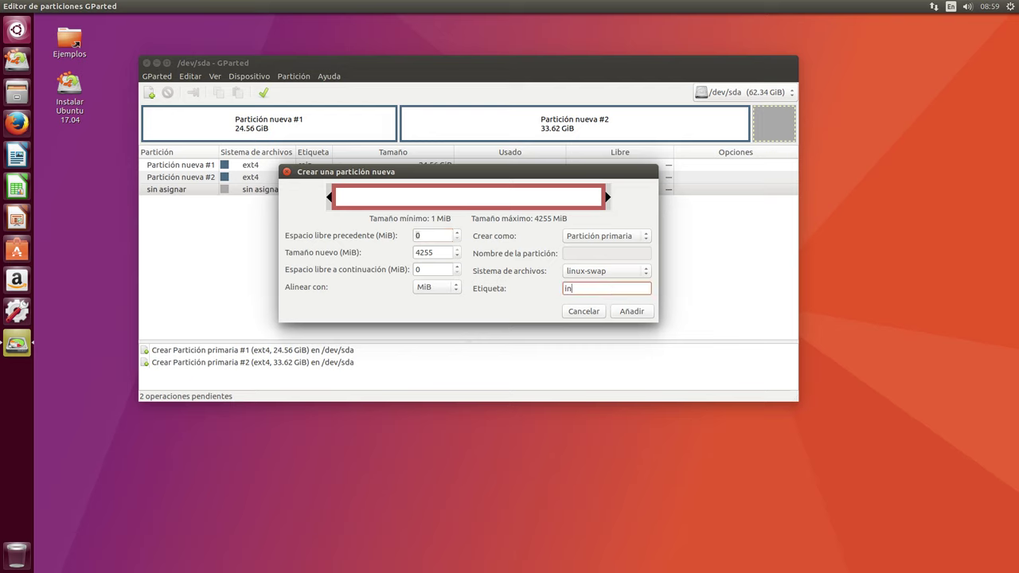
text(bio)
click(635, 312)
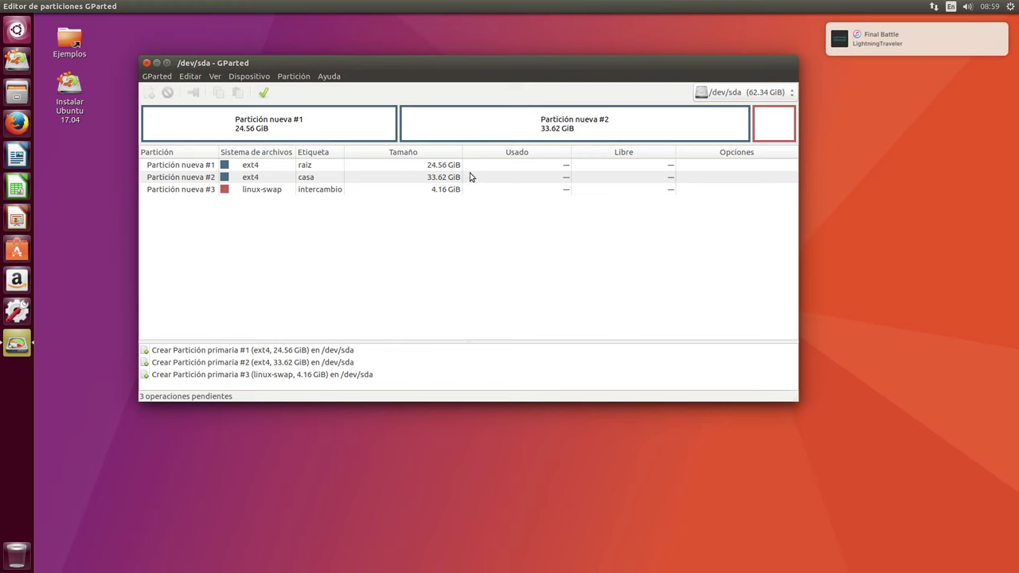
- Apply all pending partition operations to /dev/sda, check their details and close the progress report
click(264, 93)
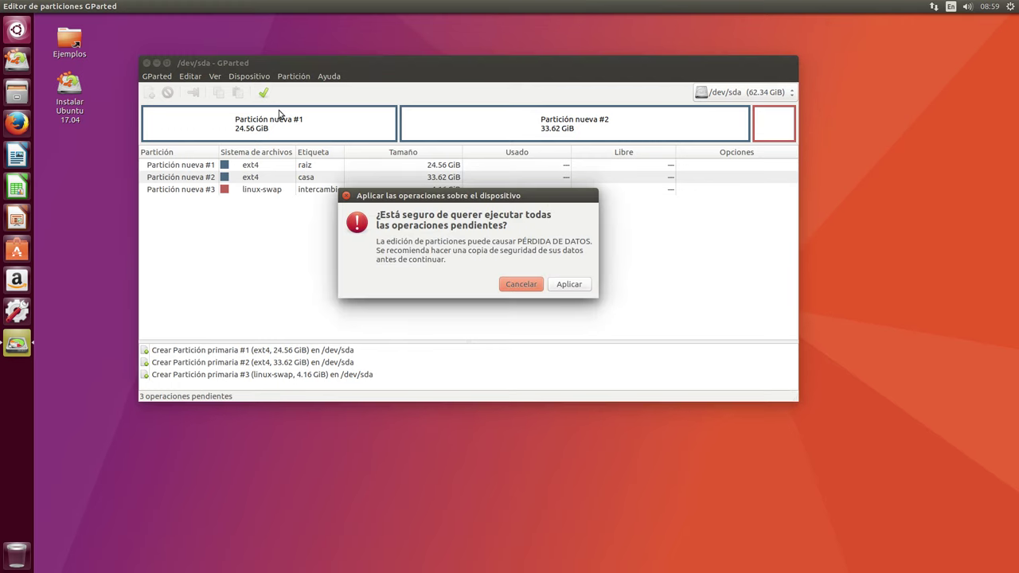
click(567, 288)
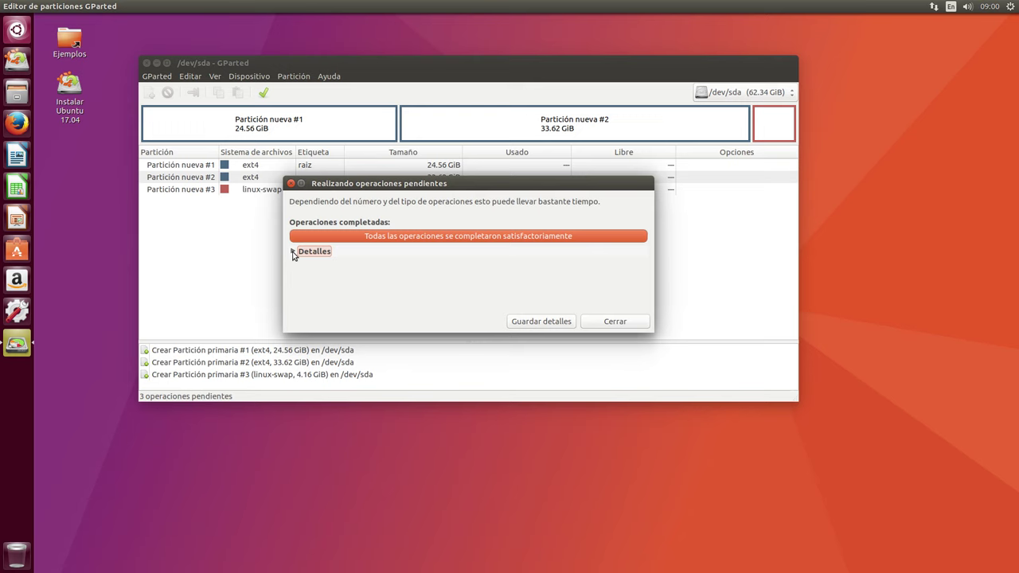
click(293, 252)
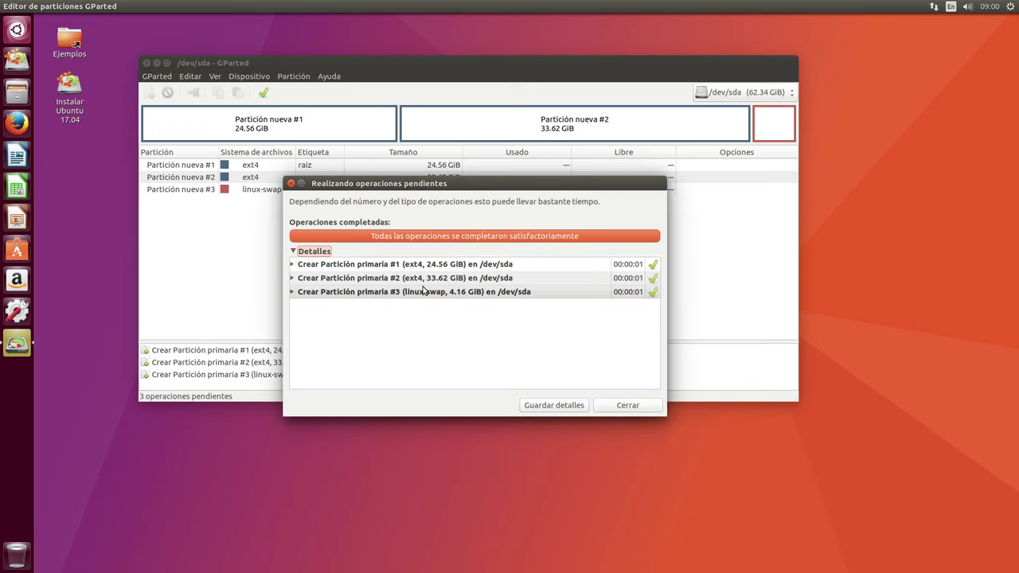
click(628, 405)
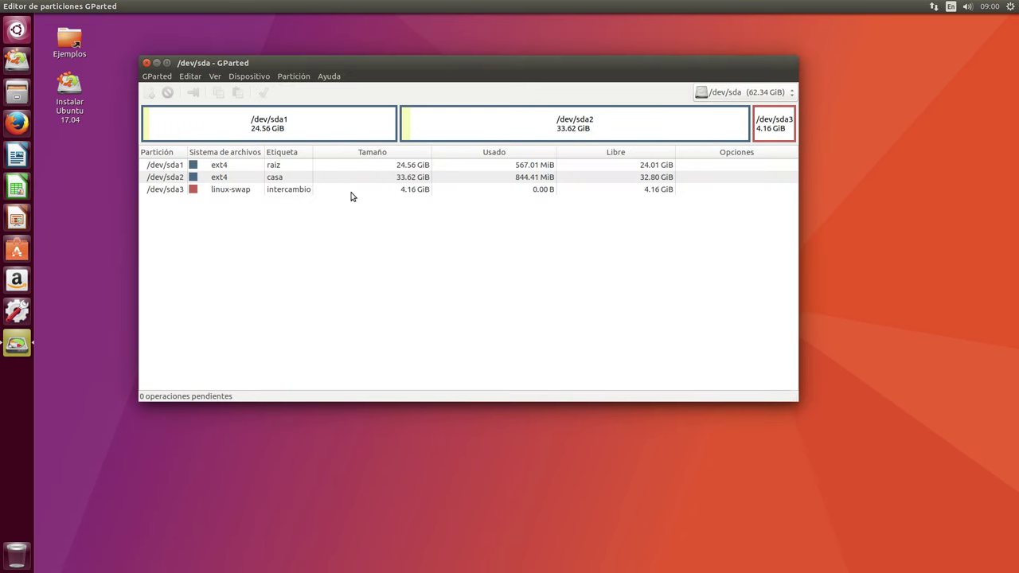
- Check the partitions /dev/sda1, /dev/sda2 and /dev/sda3 and close GParted
click(304, 116)
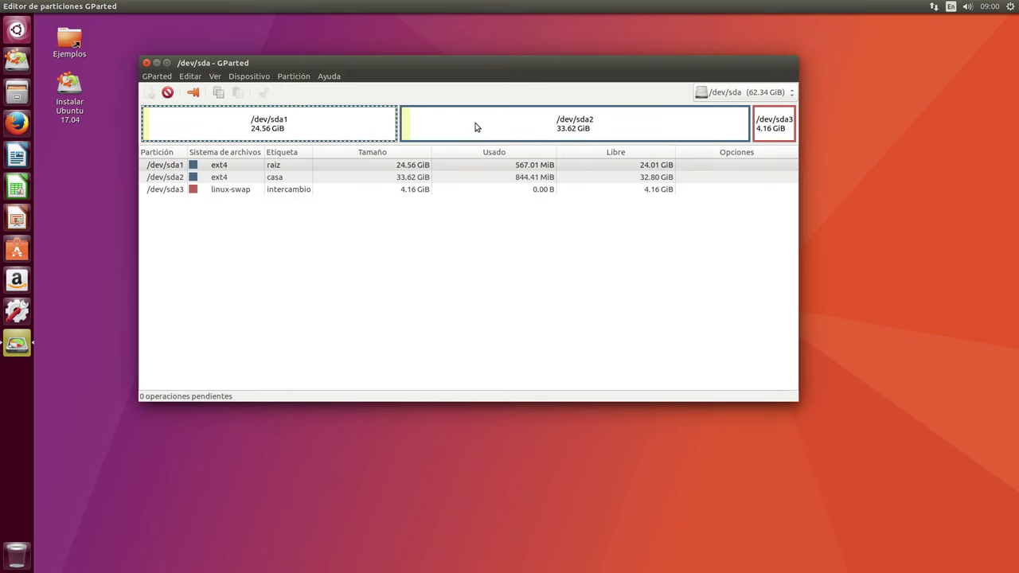
click(174, 178)
click(169, 192)
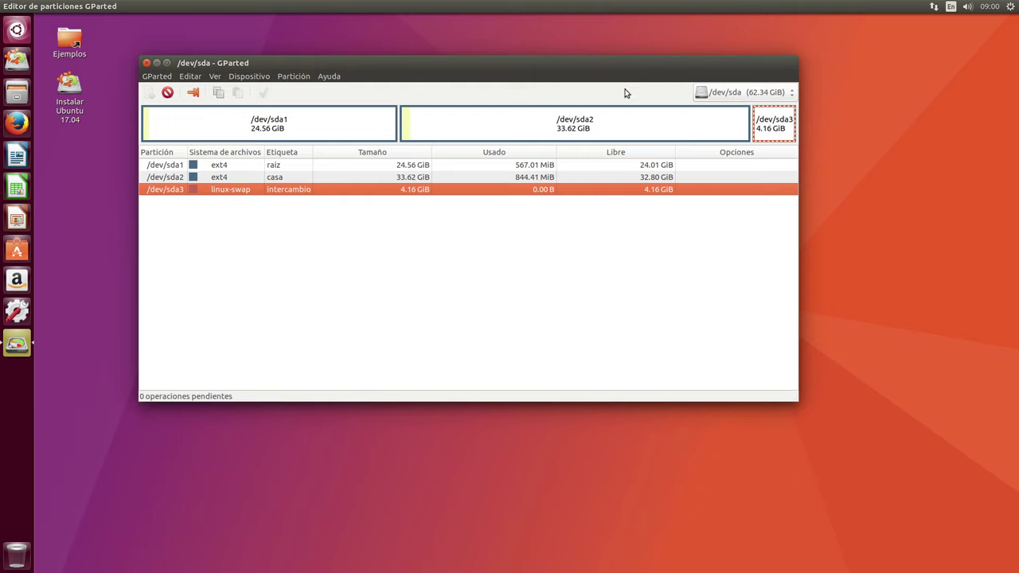
click(147, 62)
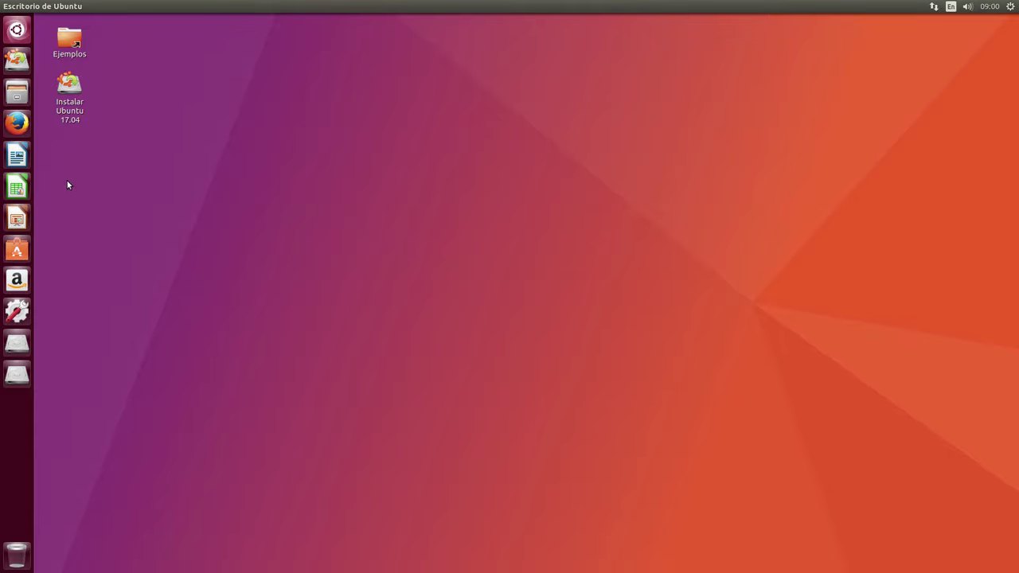
- Launch the Ubuntu 17.04 installer, move its window higher on the desktop and continue with Español as the language
click(70, 95)
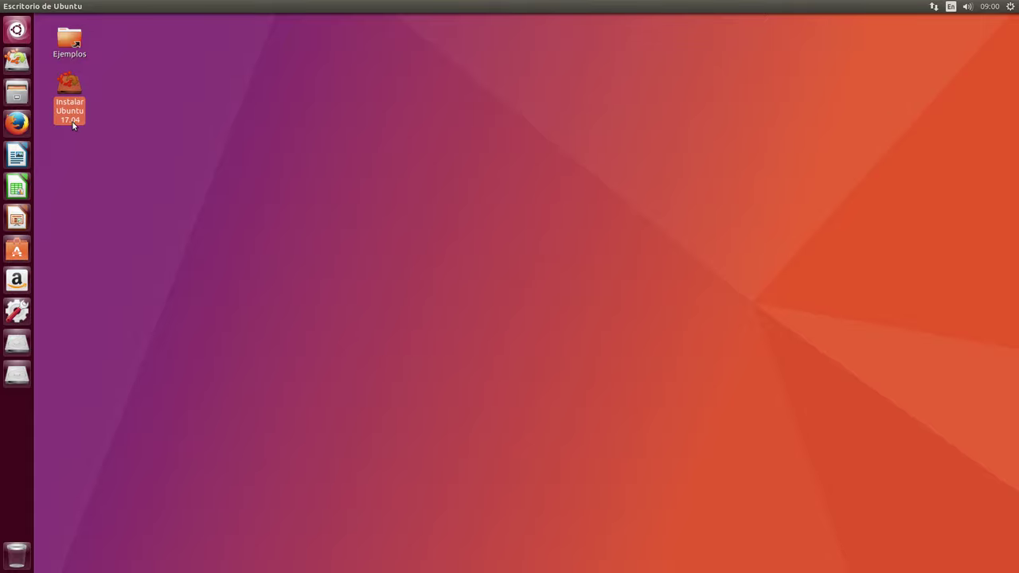
double_click(70, 94)
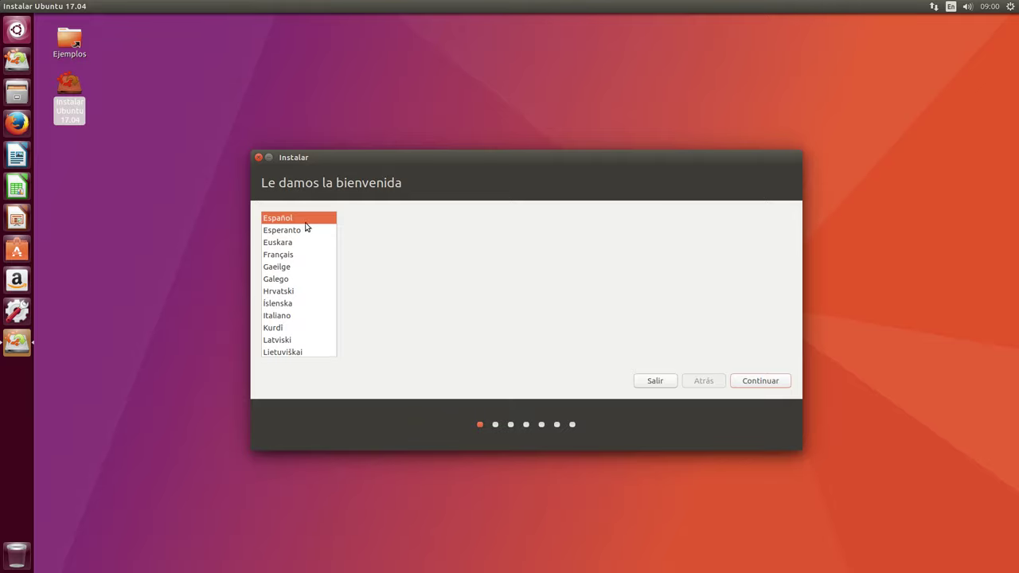
drag(448, 154, 292, 55)
click(92, 151)
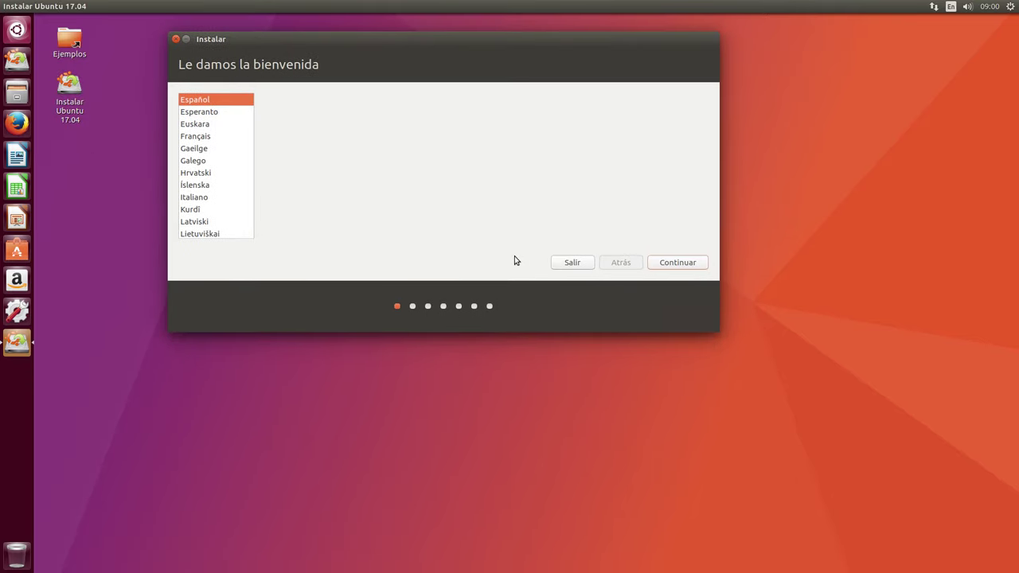
click(664, 264)
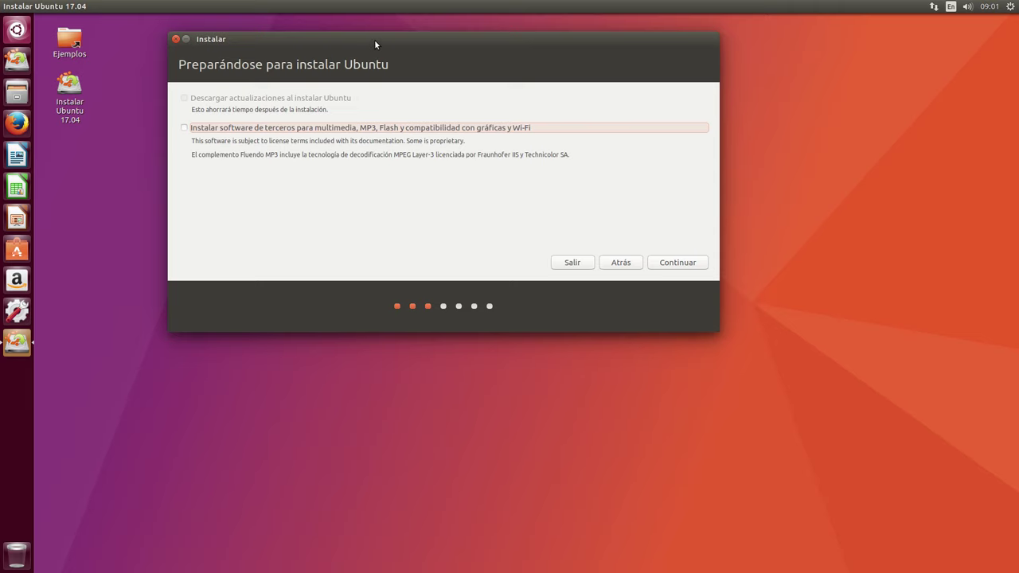
- Continue without installing third-party software and choose Más opciones as the installation type to set up the partitions manually
drag(374, 39, 383, 40)
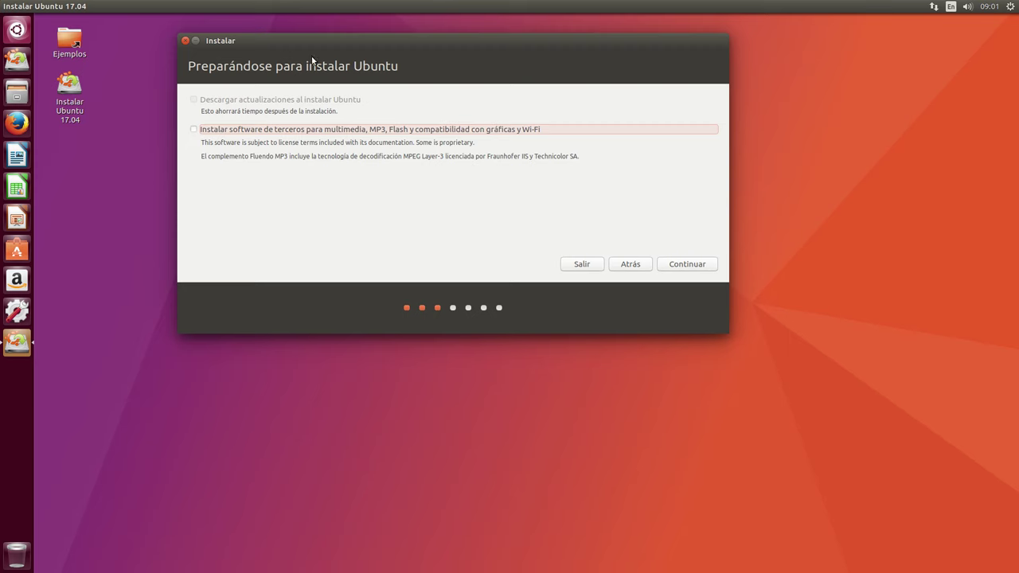
drag(313, 40, 345, 50)
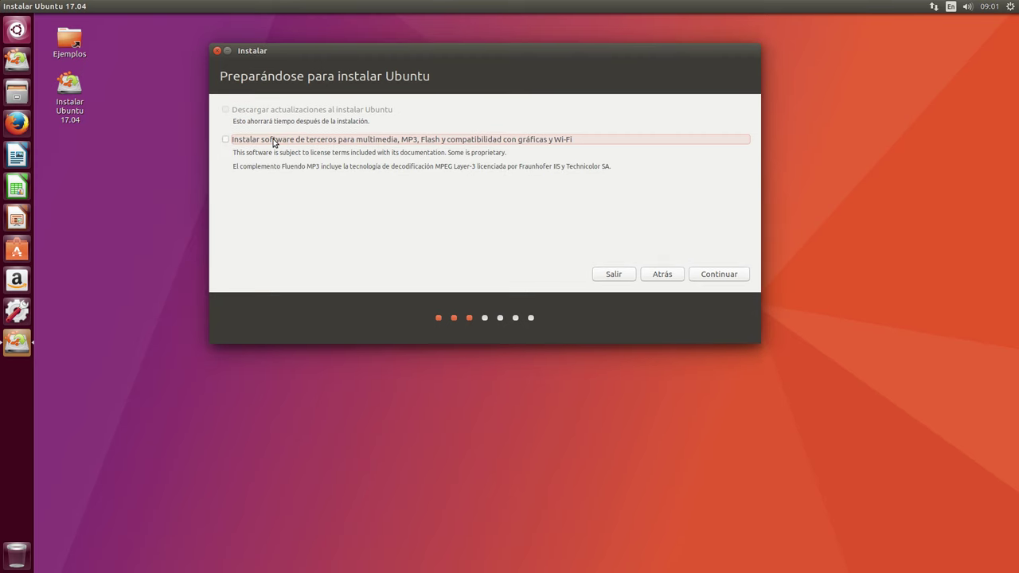
click(710, 273)
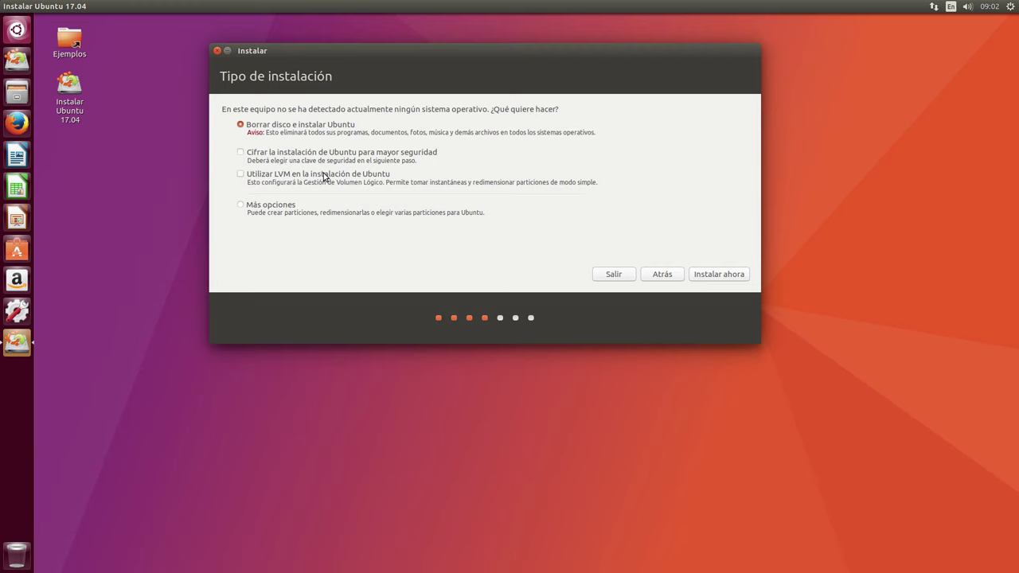
click(241, 206)
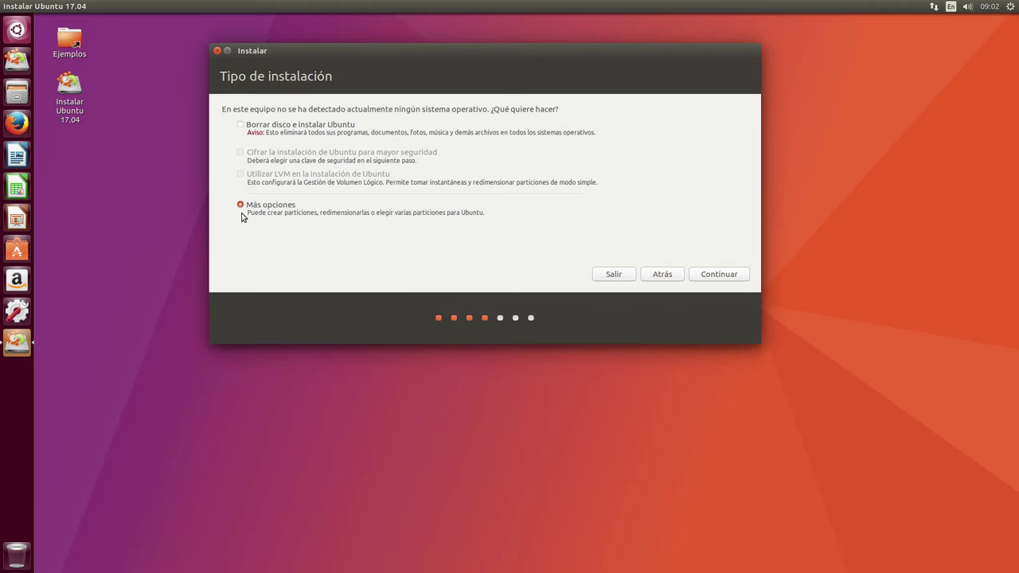
click(709, 278)
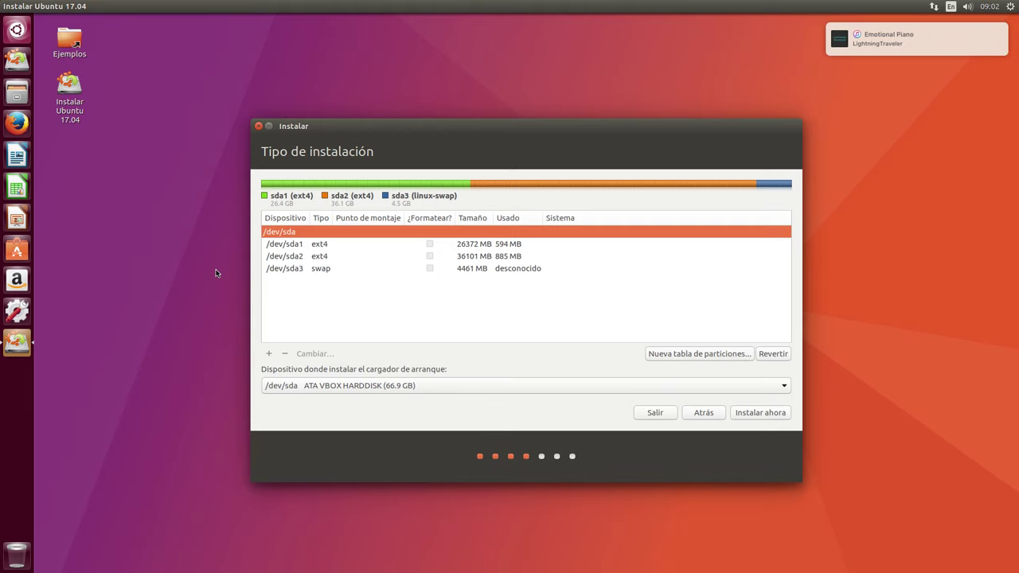
- Set partition /dev/sda1 to be used as ext4 transaccional, formatted and mounted at /
drag(495, 125, 421, 54)
click(218, 175)
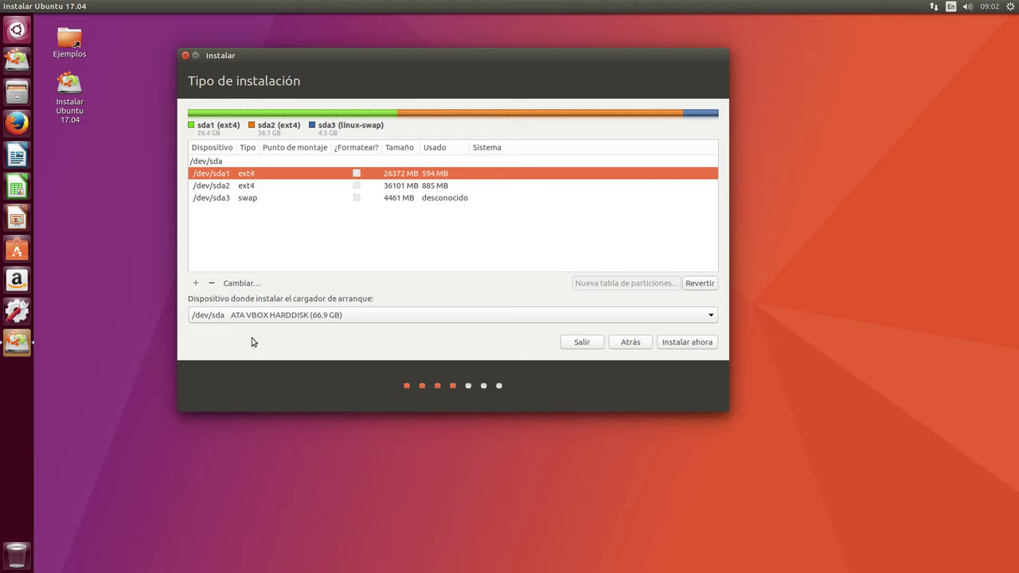
click(242, 284)
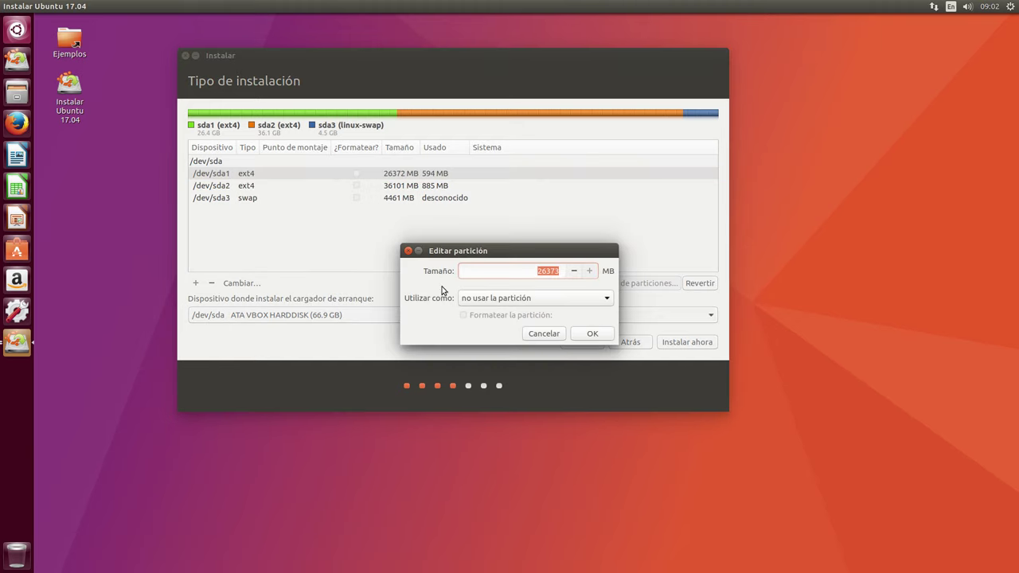
click(519, 297)
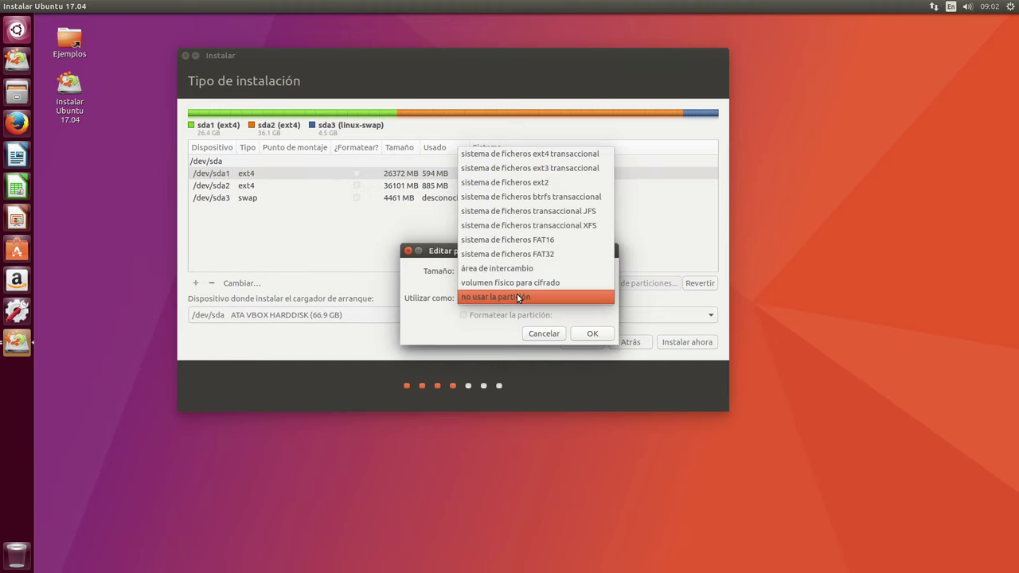
click(519, 153)
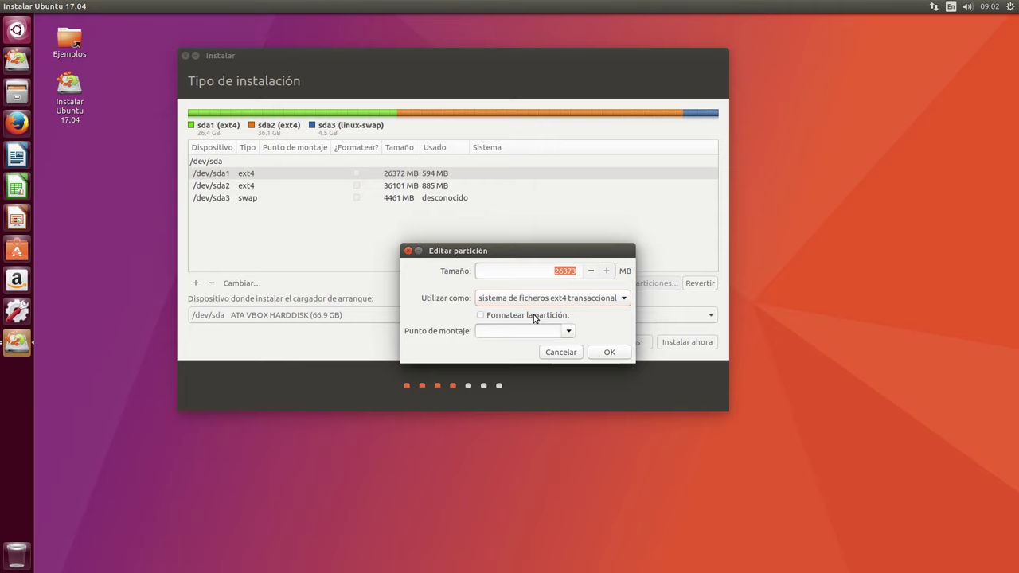
click(523, 318)
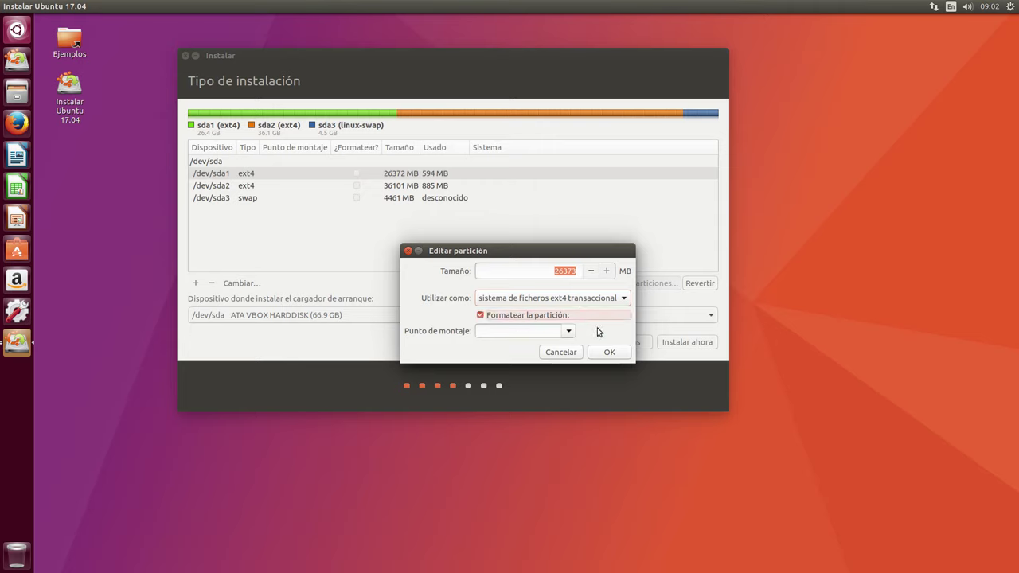
click(570, 331)
click(551, 345)
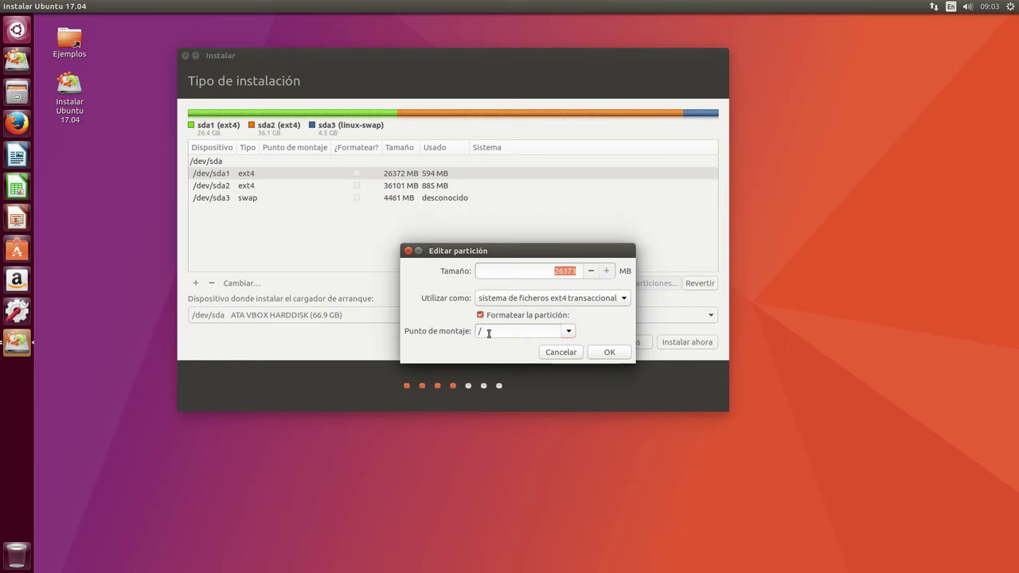
click(608, 352)
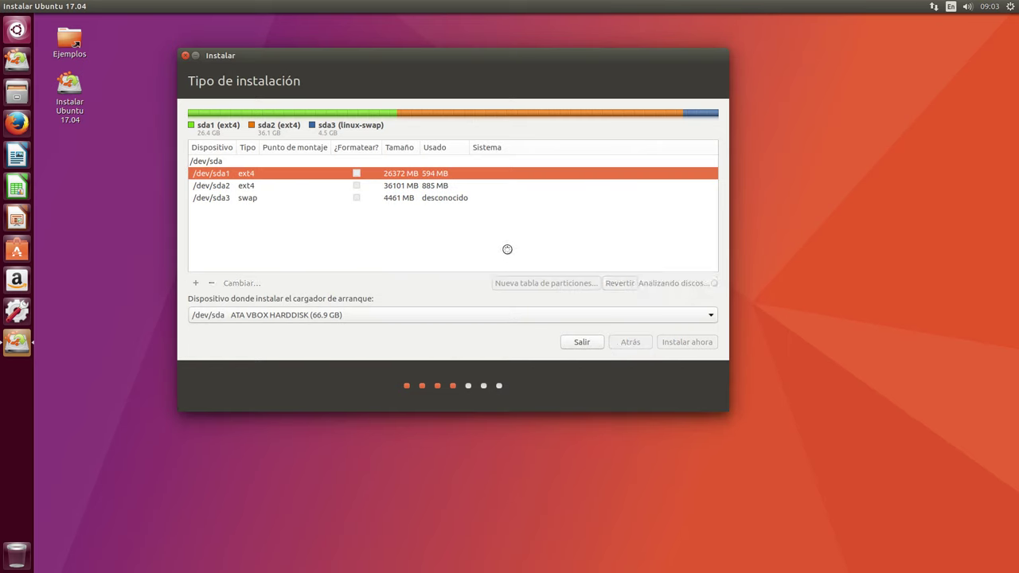
- Set partition /dev/sda2 to be used as ext4 transaccional, formatted and mounted at /home
click(248, 188)
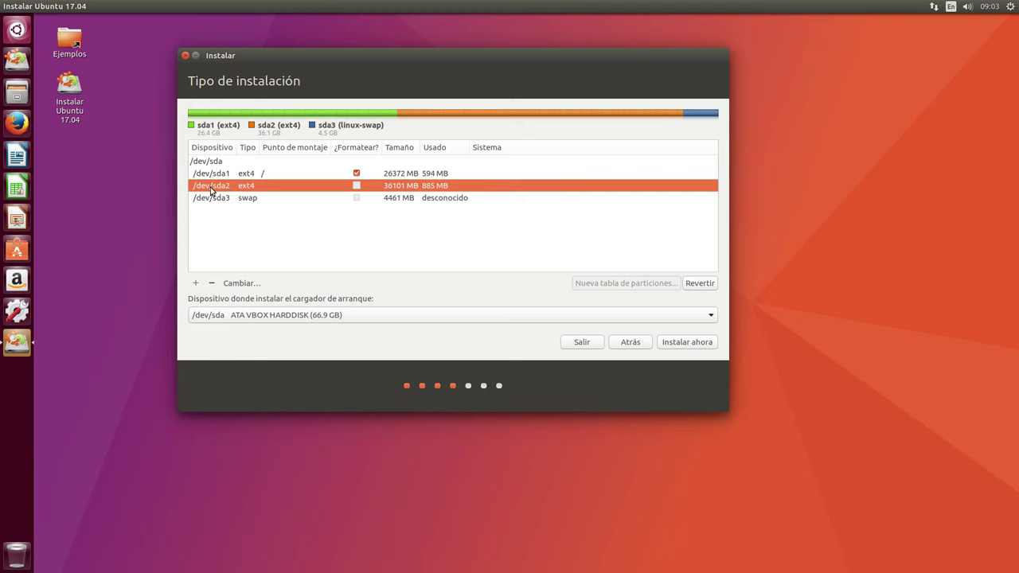
click(242, 284)
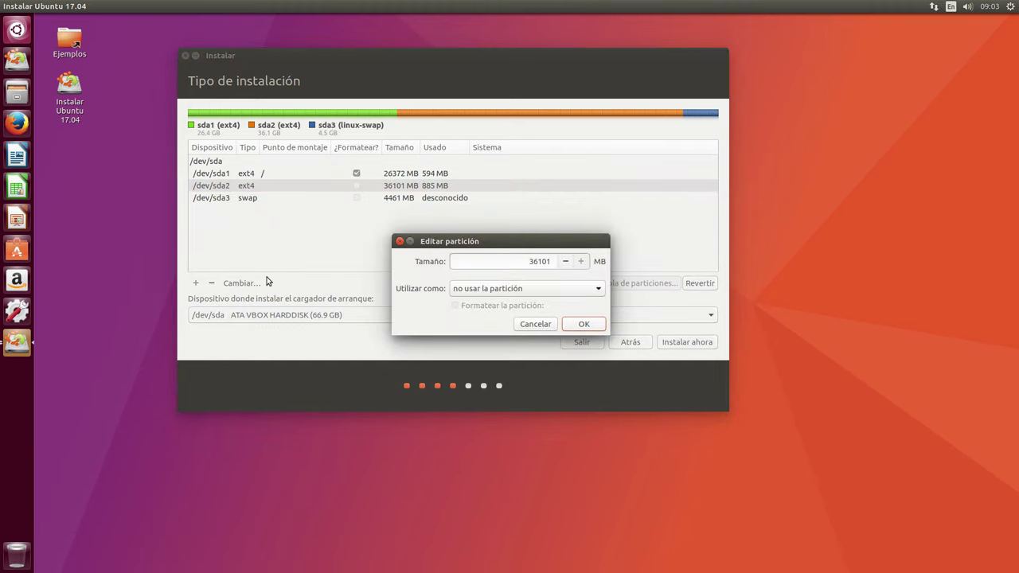
click(505, 288)
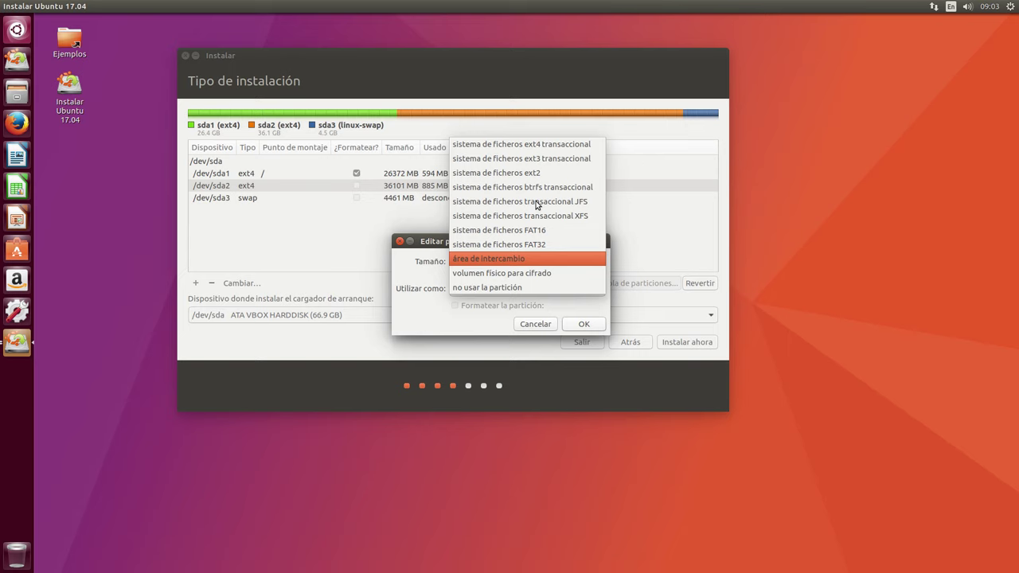
click(525, 140)
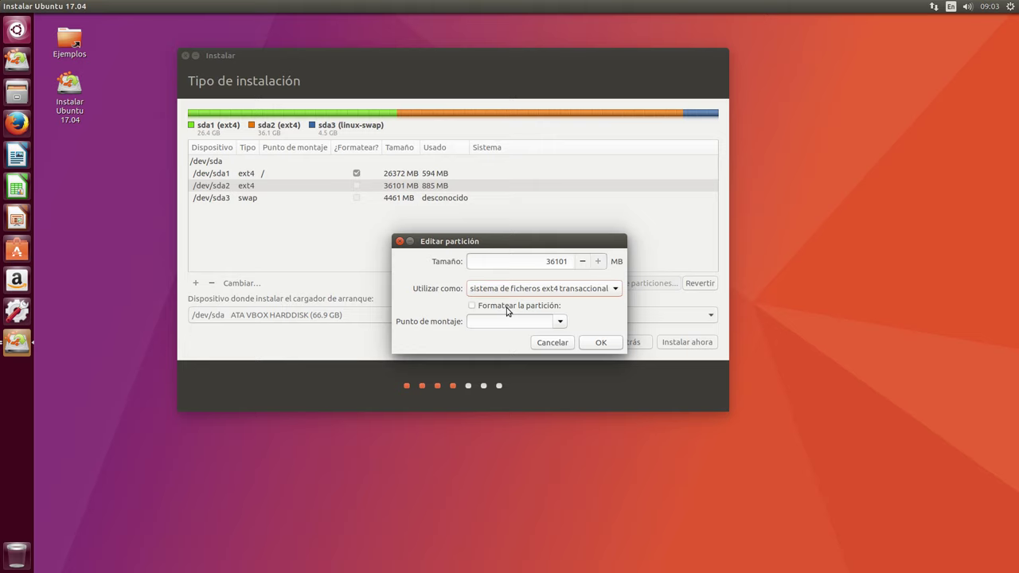
click(561, 322)
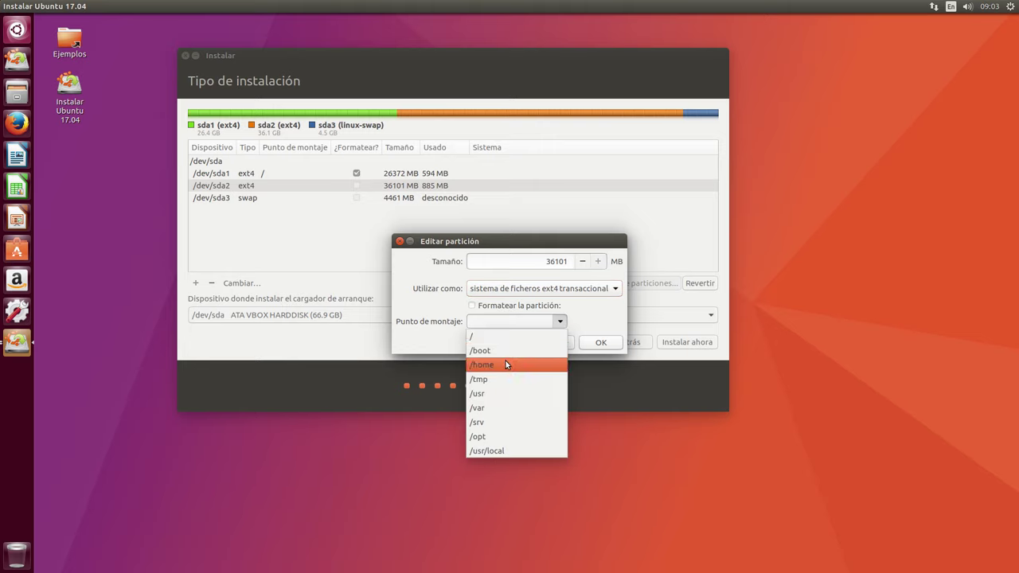
click(505, 365)
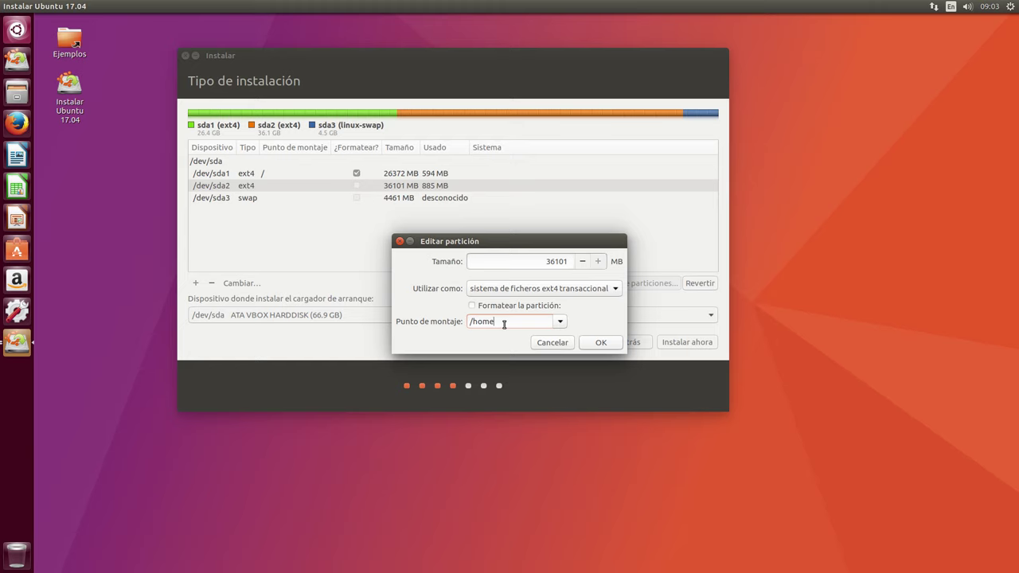
click(508, 307)
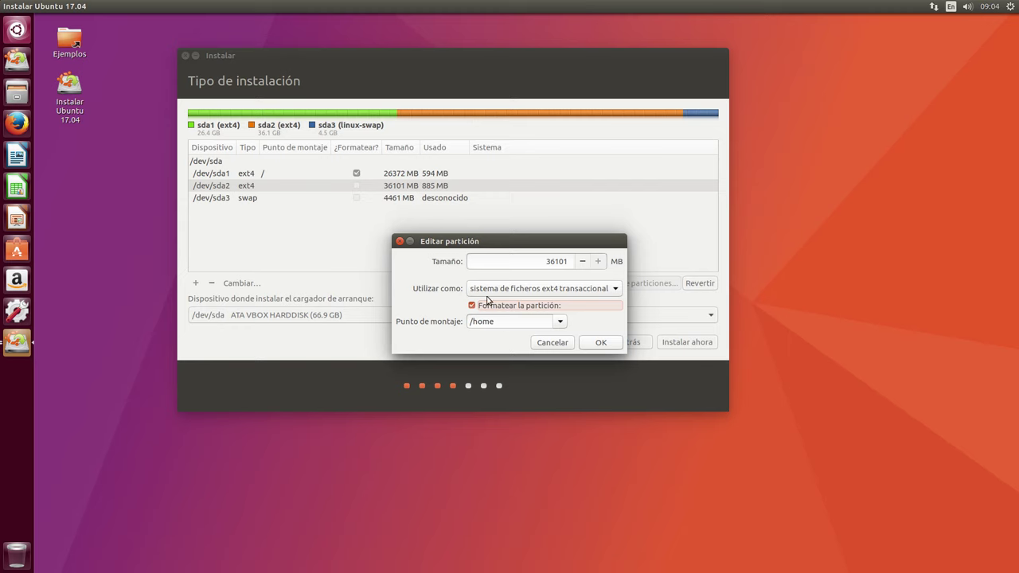
click(598, 345)
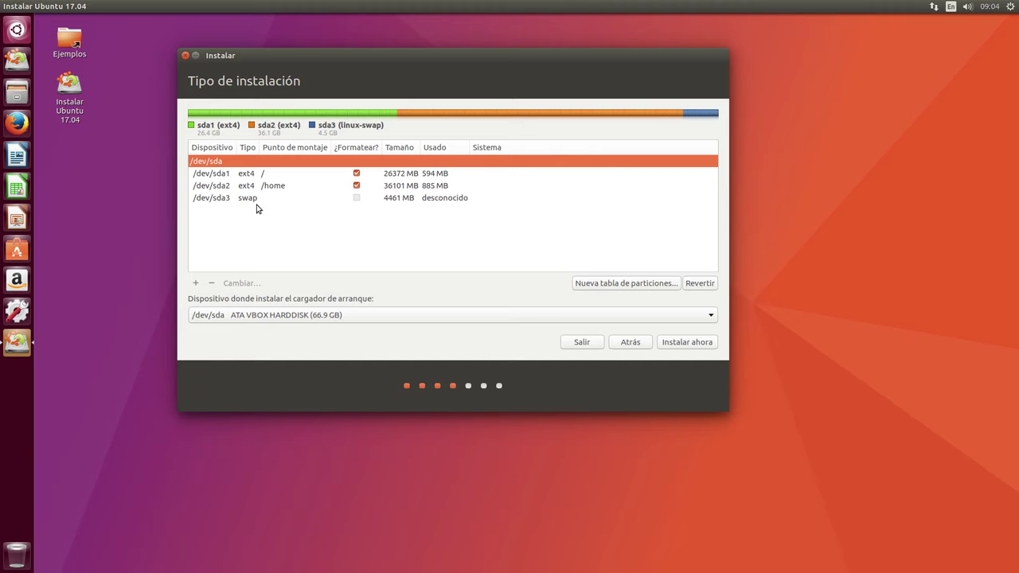
- Edit partition /dev/sda3 and keep it in use as área de intercambio
click(245, 203)
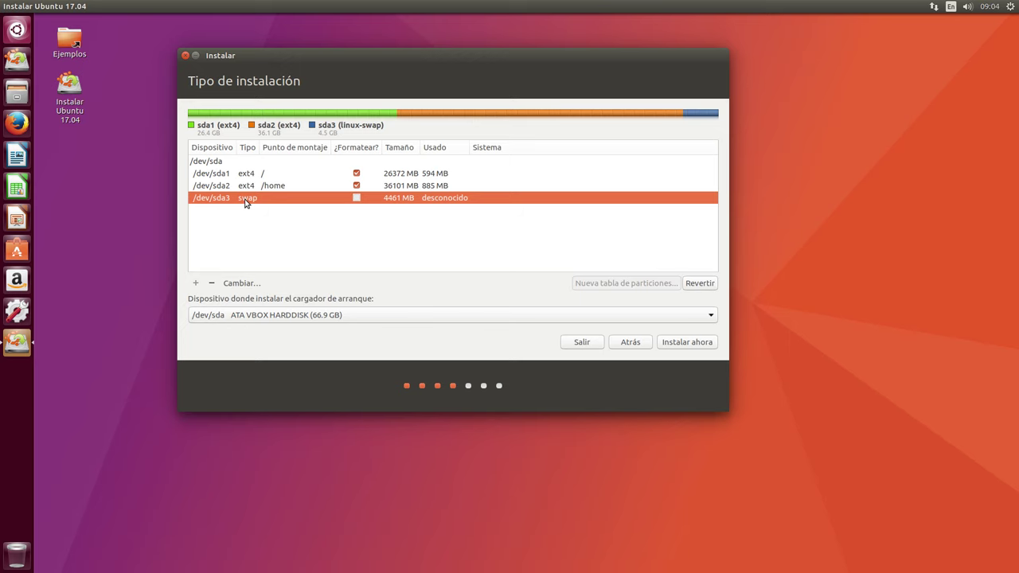
drag(334, 54, 333, 44)
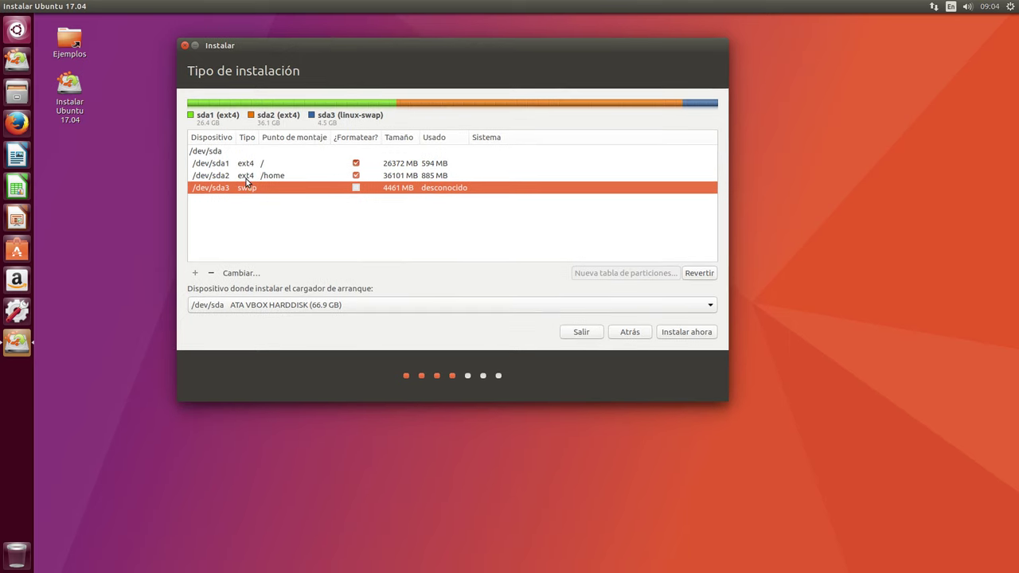
click(252, 274)
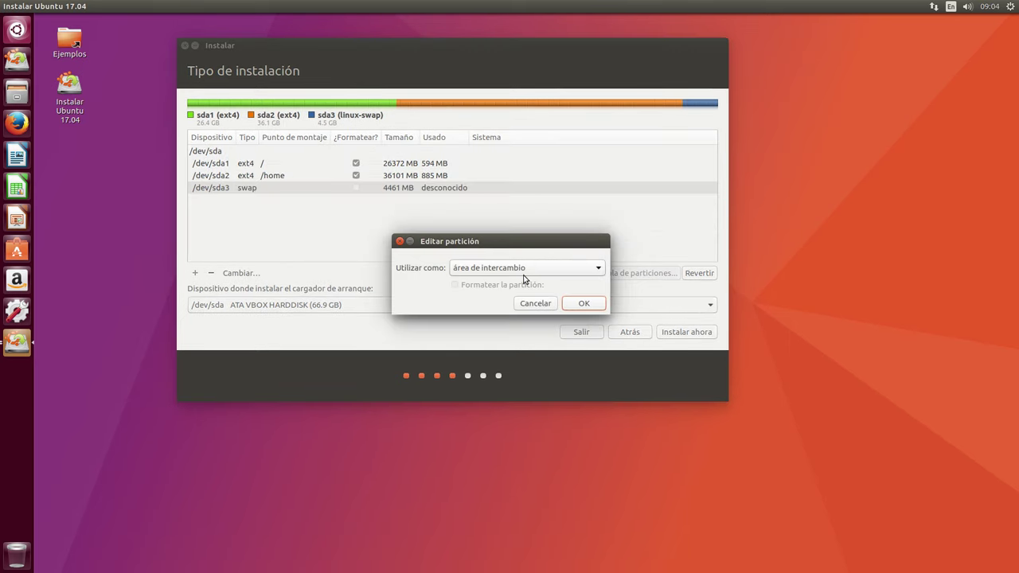
click(549, 271)
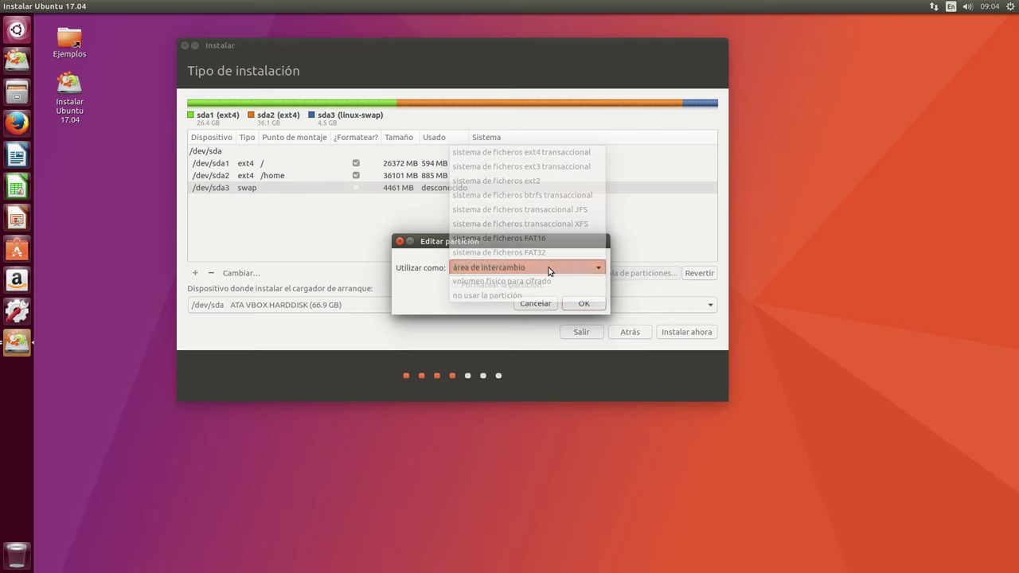
click(511, 267)
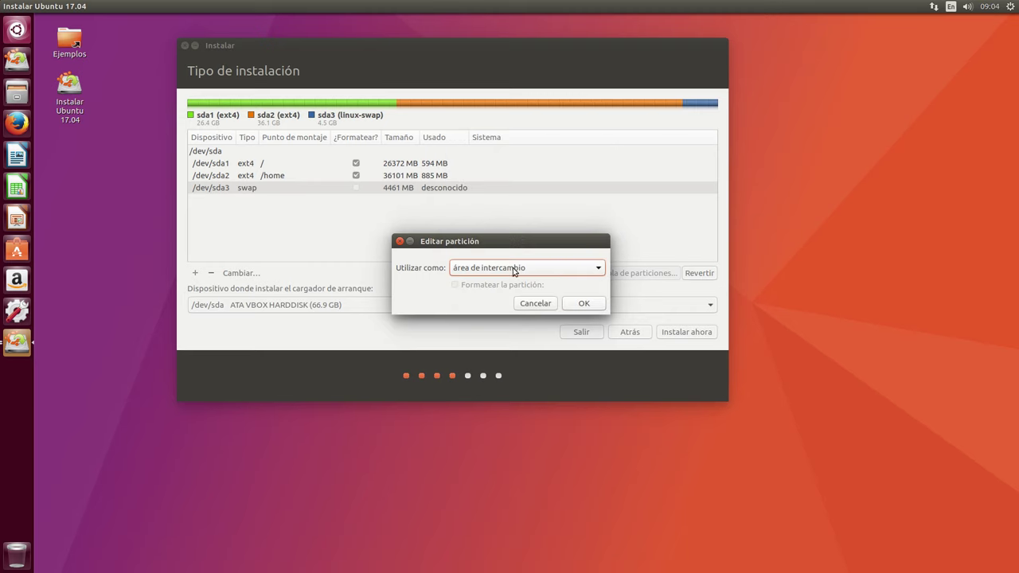
click(583, 304)
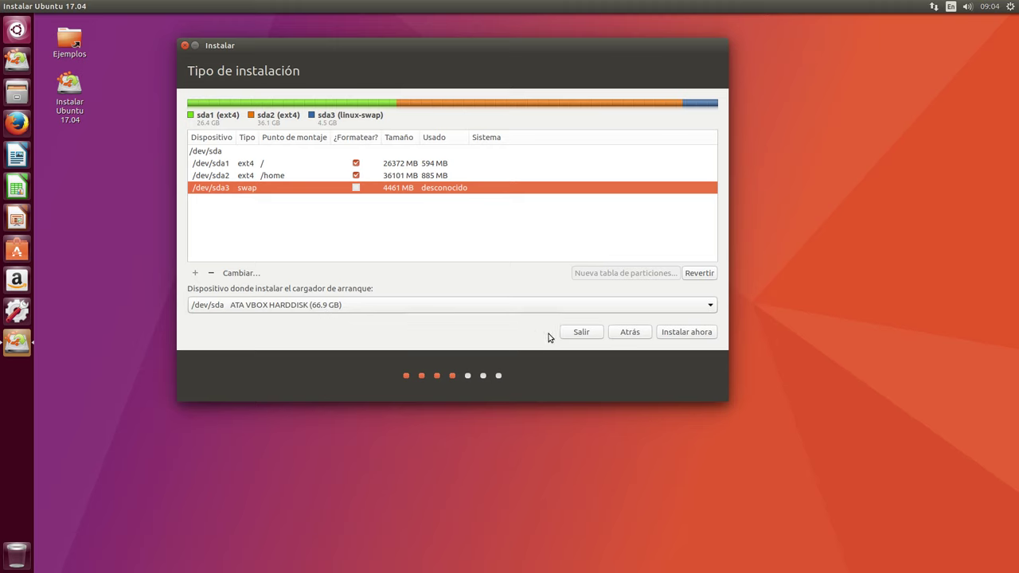
- Start the installation, accept writing the changes to the disks and continue with Madrid as the location
click(684, 332)
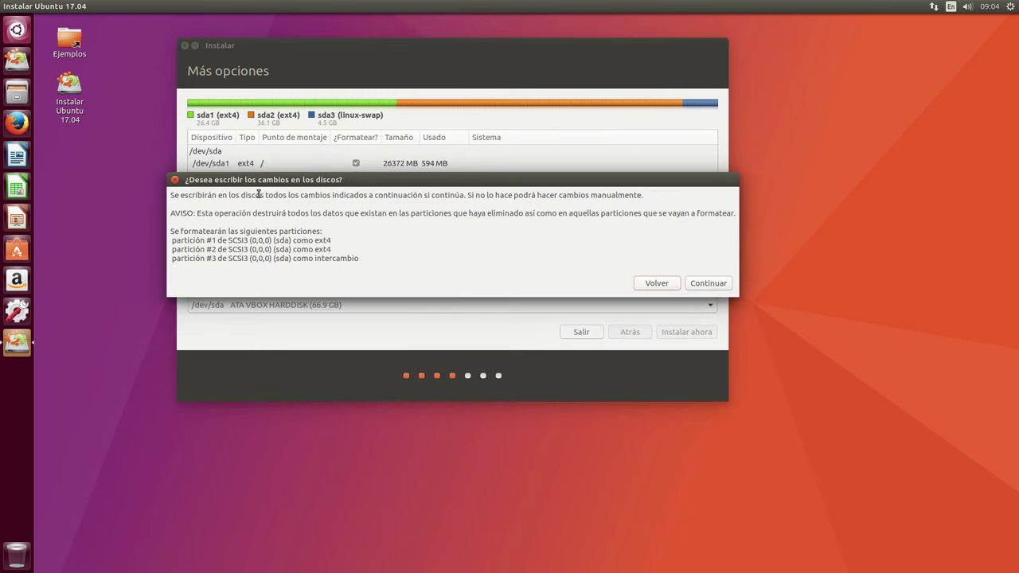
click(693, 284)
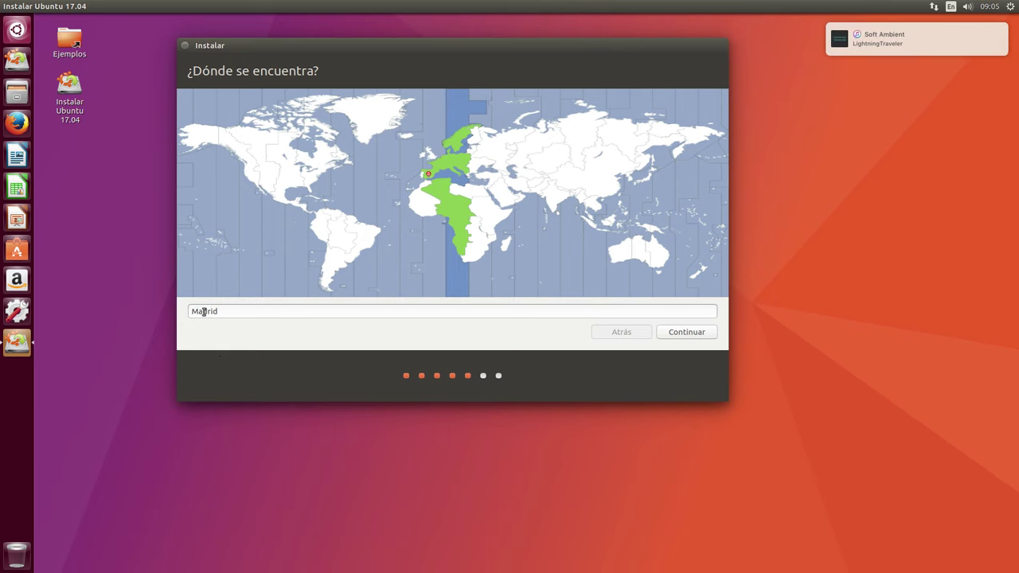
click(678, 335)
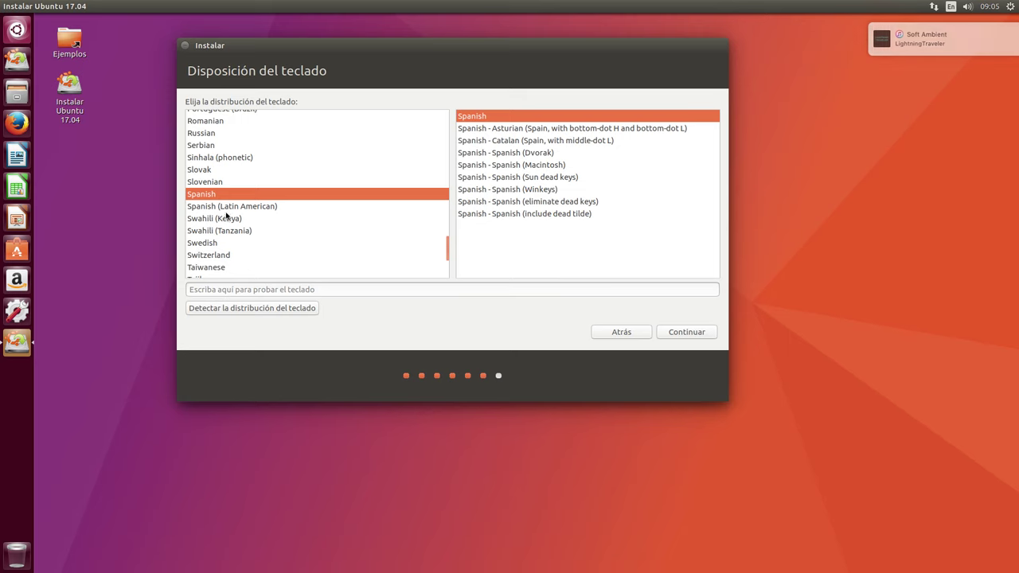
- Test the Spanish keyboard layout with some sample text including ñ, clear the text and continue with that layout
click(309, 290)
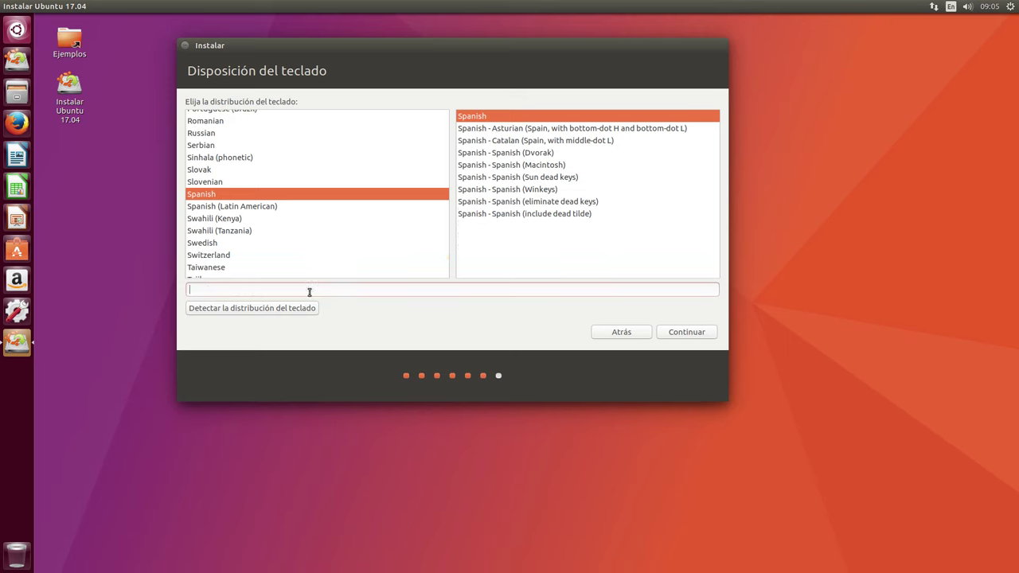
text(espa;a)
key(BackSpace)
key(BackSpace)
key(BackSpace)
text(ñ)
key(BackSpace)
key(BackSpace)
key(BackSpace)
key(BackSpace)
click(680, 333)
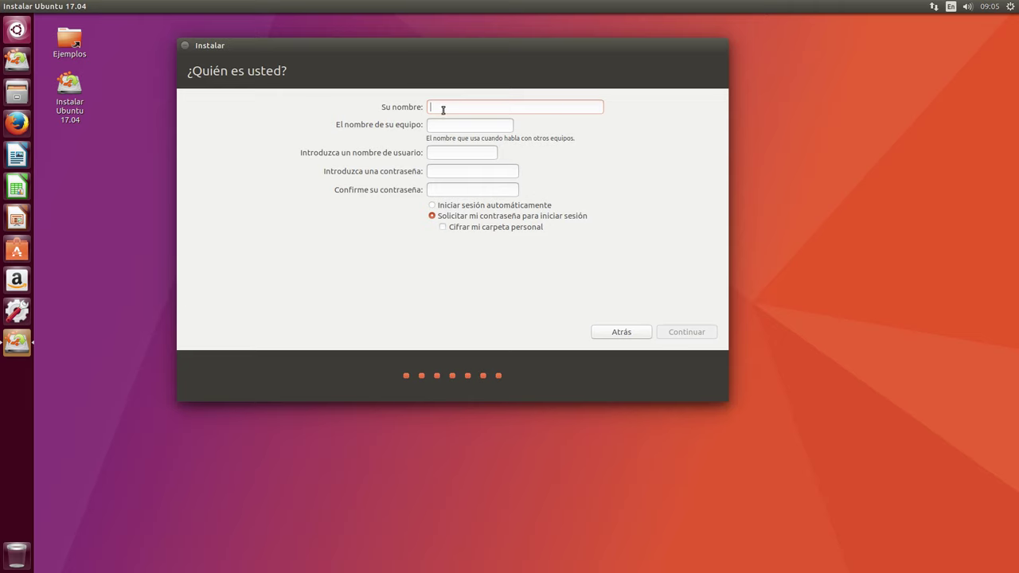
- Enter the user's name and set the computer name to zesty-vb
text(Yoyo)
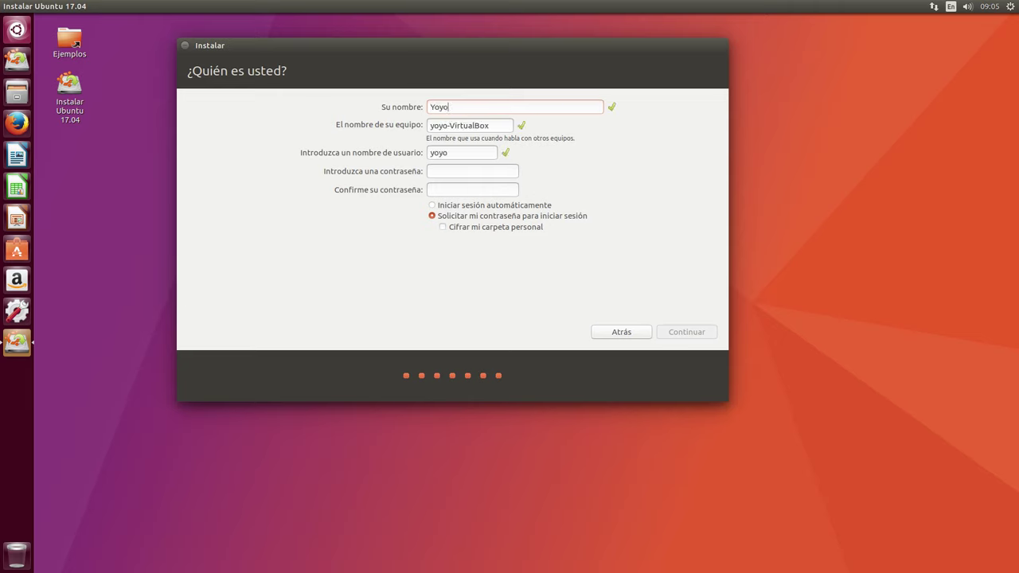
drag(496, 125, 418, 122)
text(zesty-)
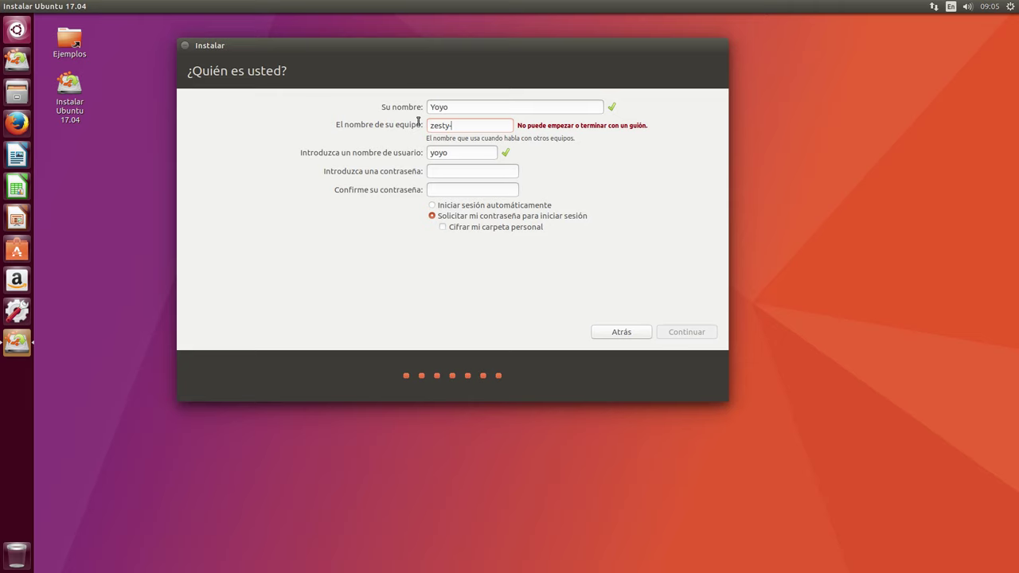
text(vb)
- Enter the account password and repeat it in the confirmation field
click(444, 172)
text(•••••••)
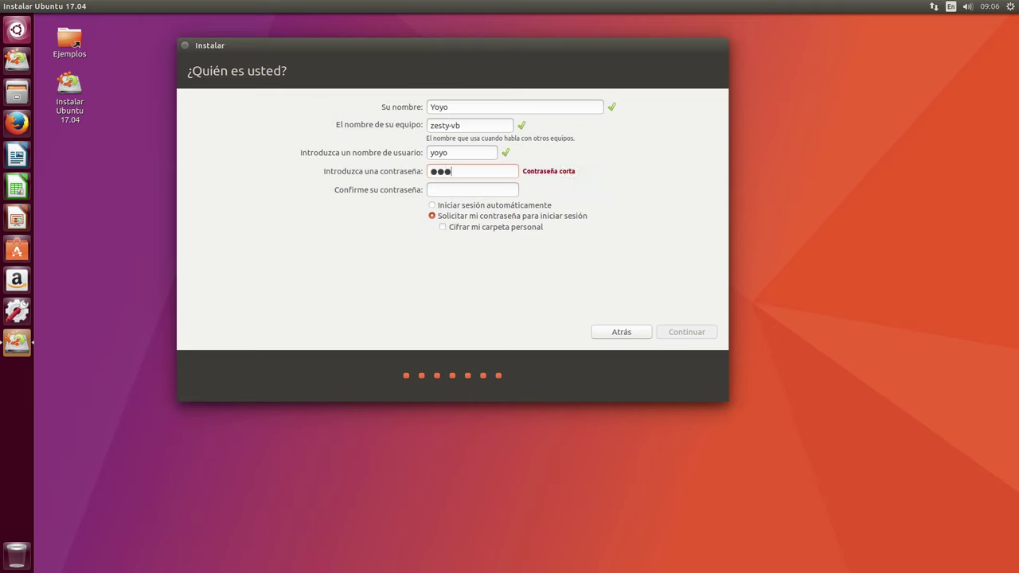
text(•)
click(452, 192)
text(••••••••)
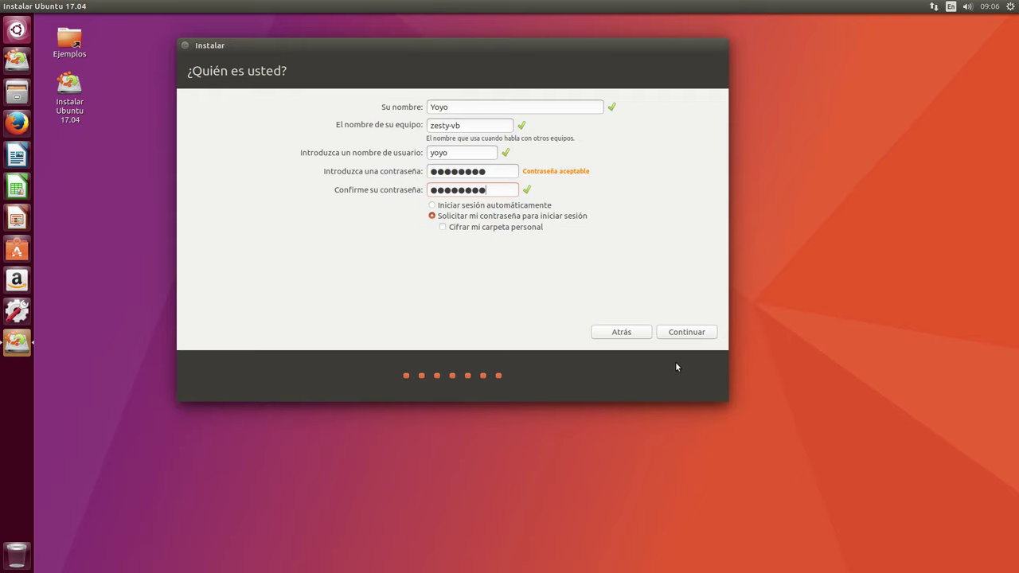
- Continue with password-required login and let the Ubuntu installation run to its end, moving the installer windows out of the way
click(695, 337)
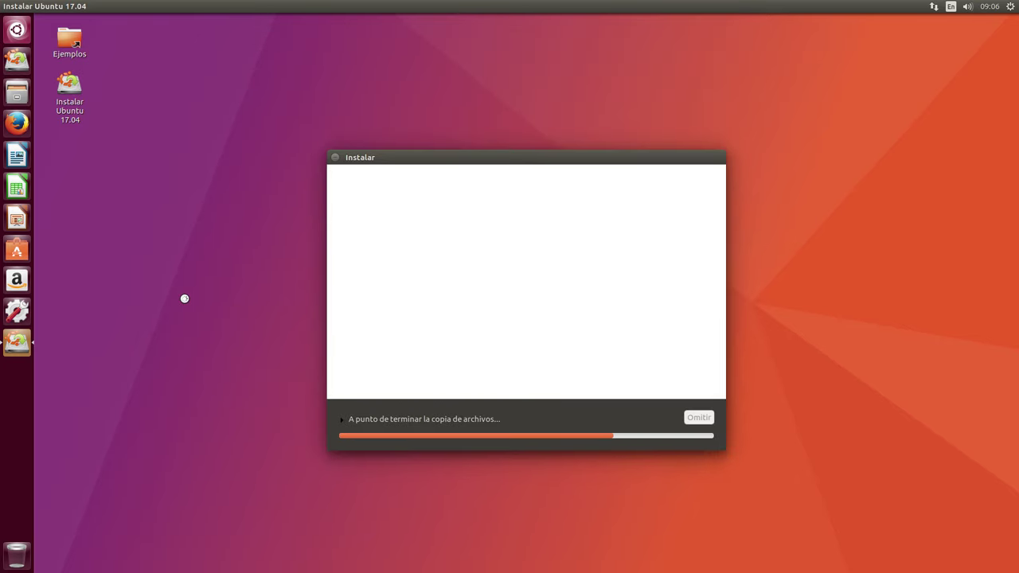
drag(461, 159, 381, 68)
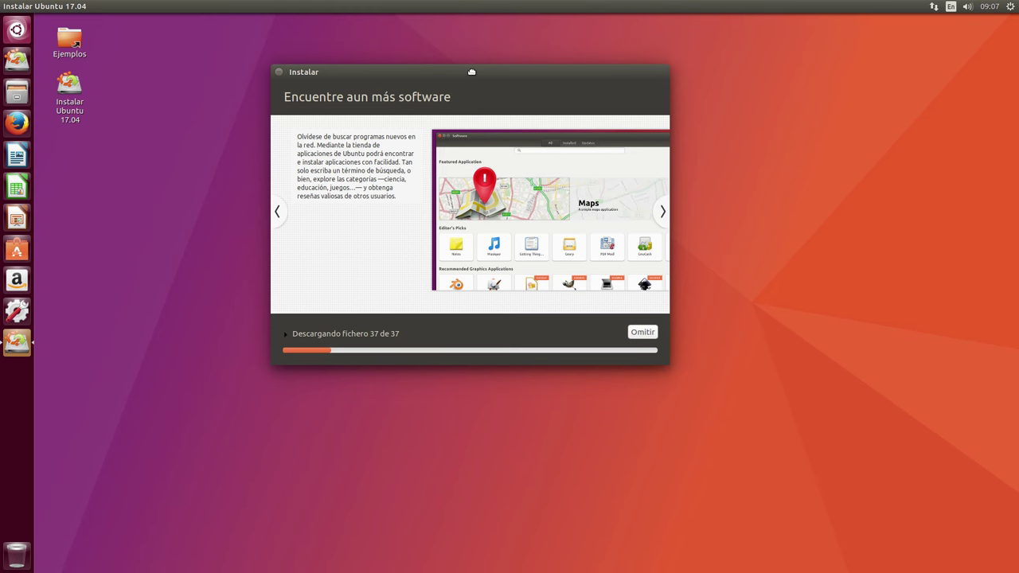
drag(466, 69, 422, 35)
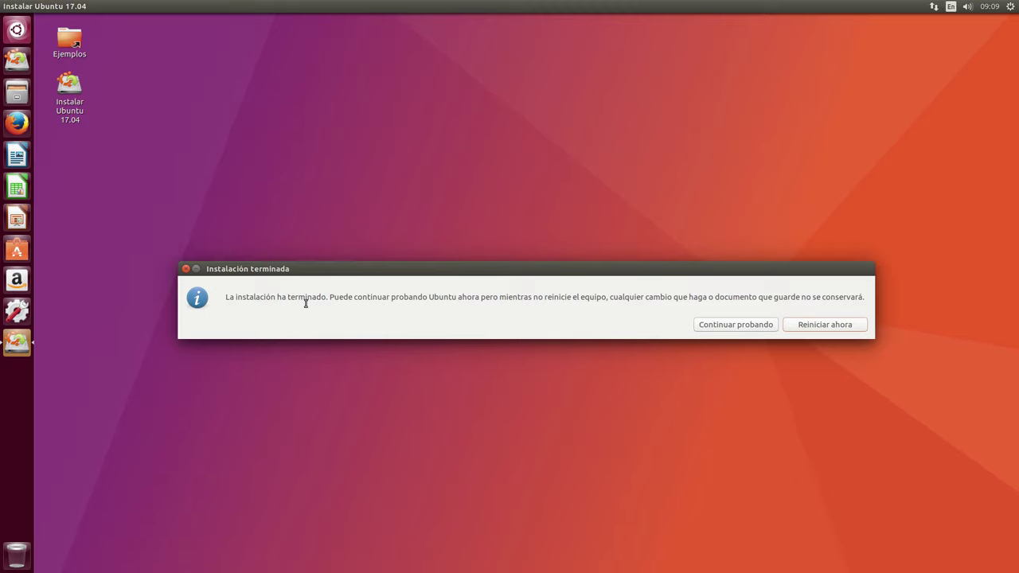
drag(395, 263, 357, 173)
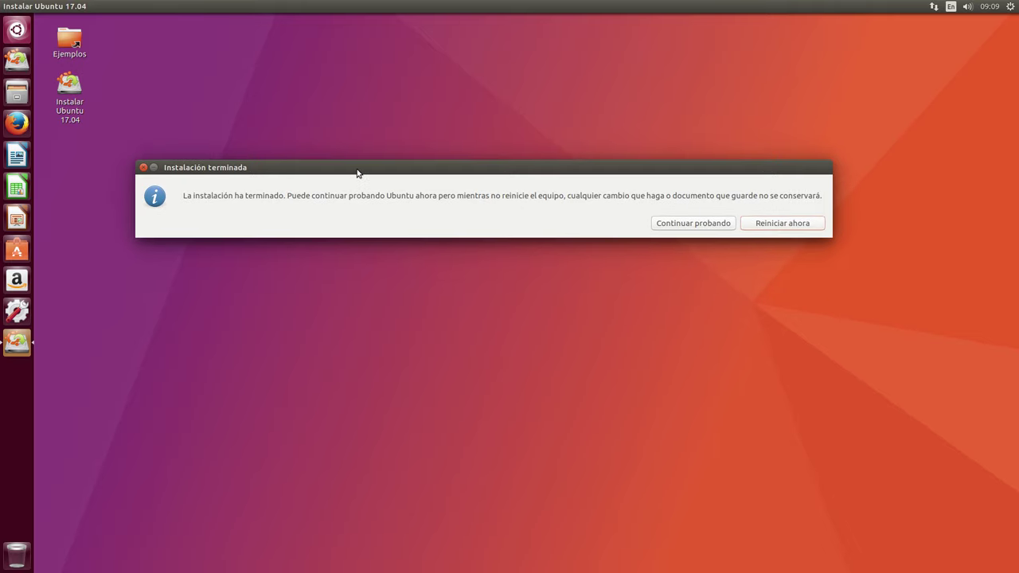
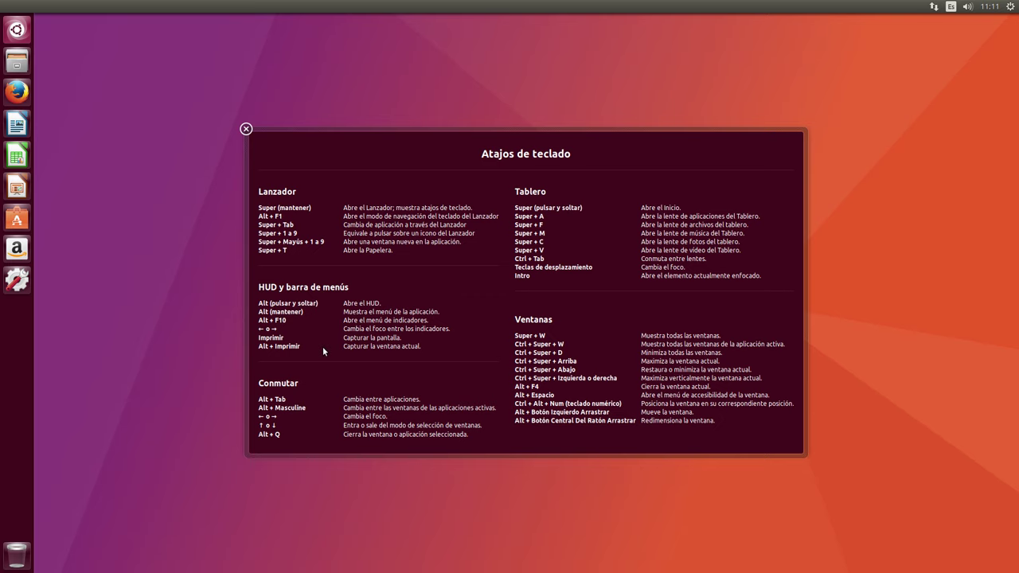
- Close the keyboard shortcuts overlay and view the home folder in the file manager, repositioning its window on the desktop
click(246, 129)
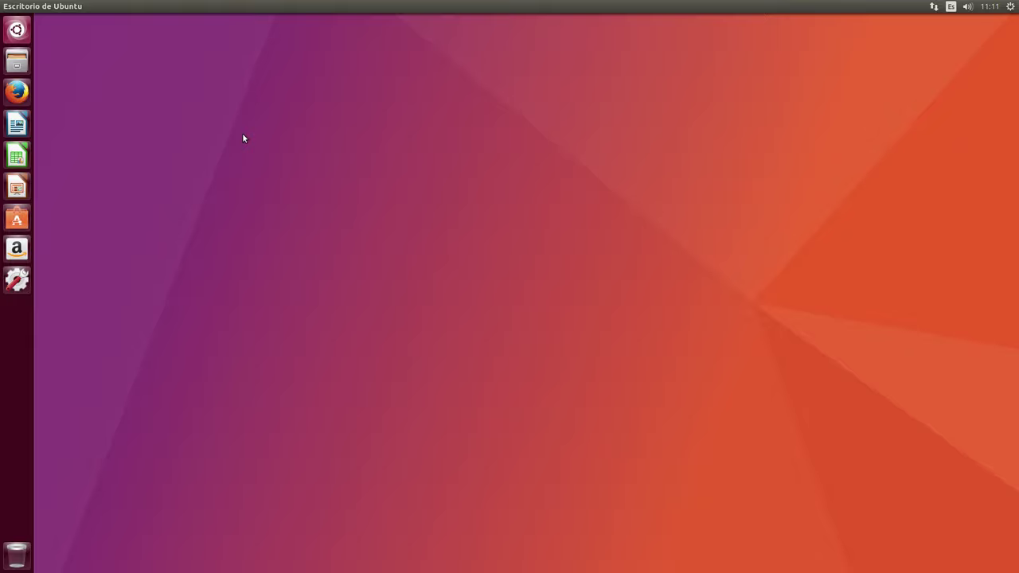
click(18, 62)
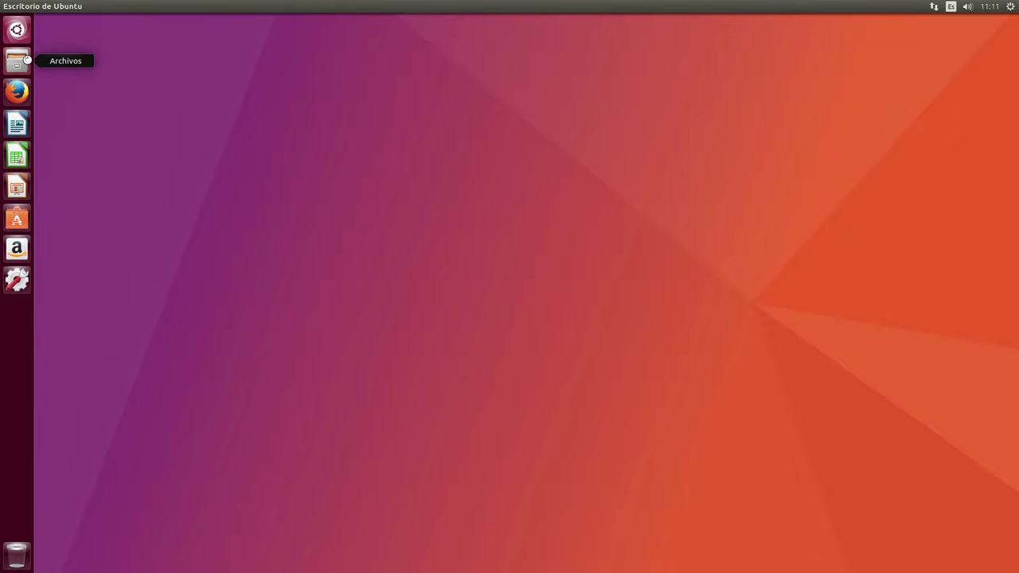
drag(269, 46, 434, 122)
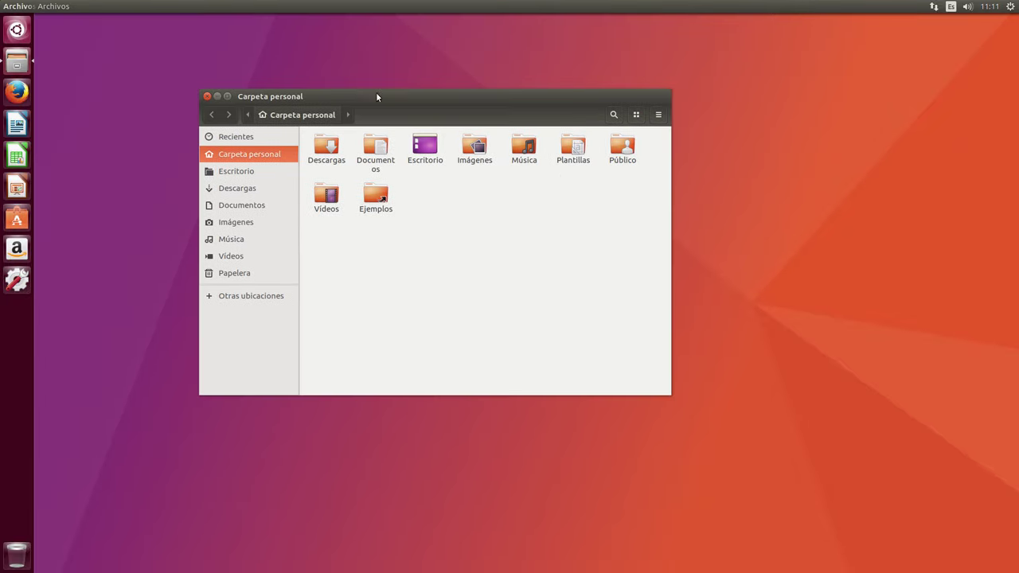
drag(348, 100, 531, 102)
drag(595, 111, 382, 97)
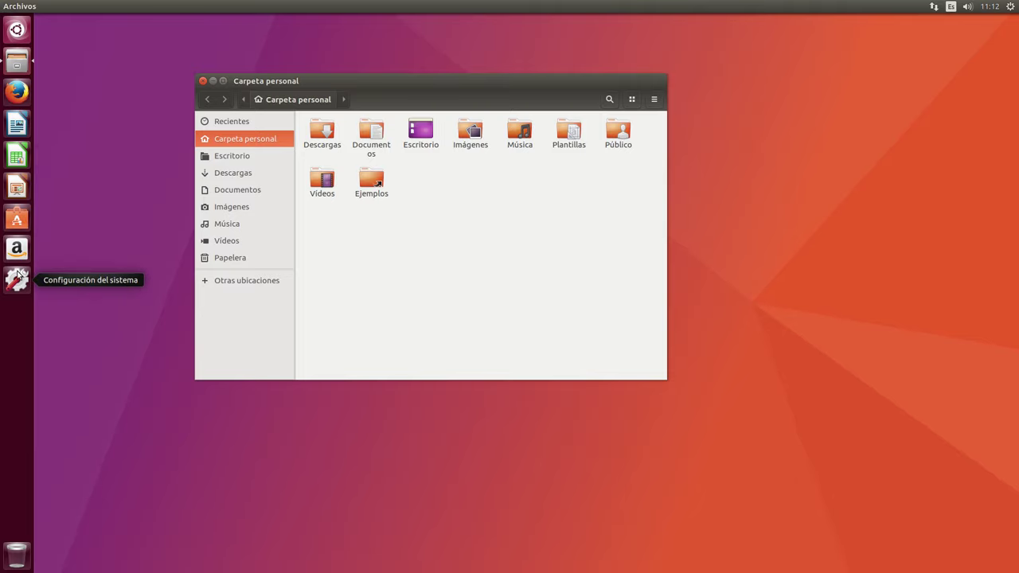
- Close the home folder window and review the system summary under Detalles in the system settings, returning to the settings overview
click(22, 277)
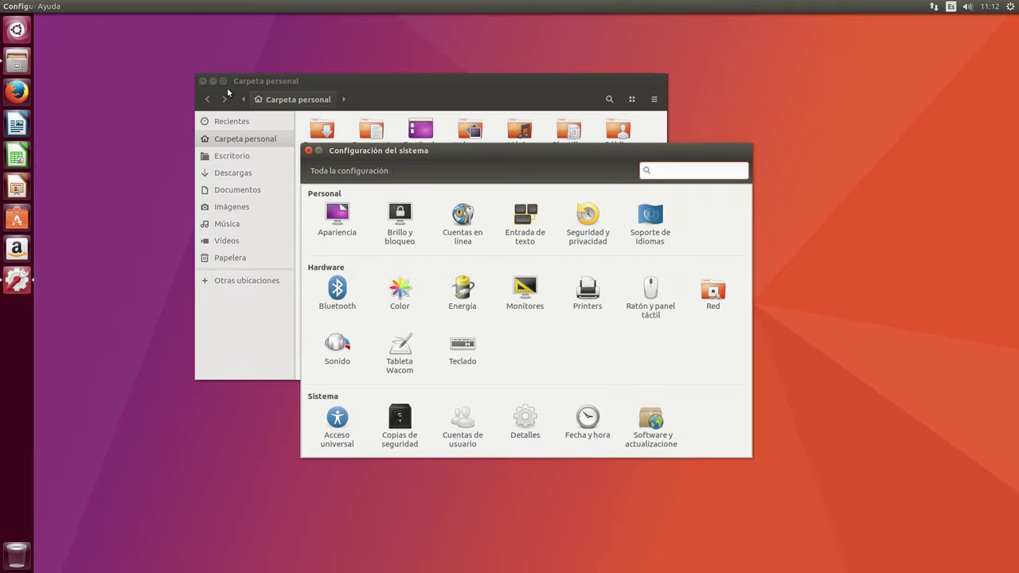
click(203, 81)
drag(475, 148, 377, 77)
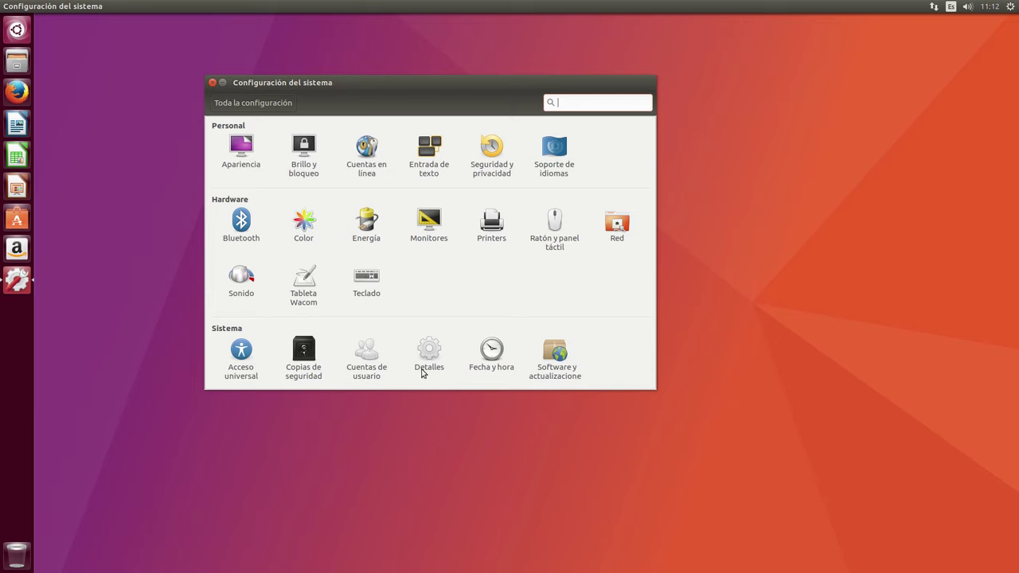
click(436, 360)
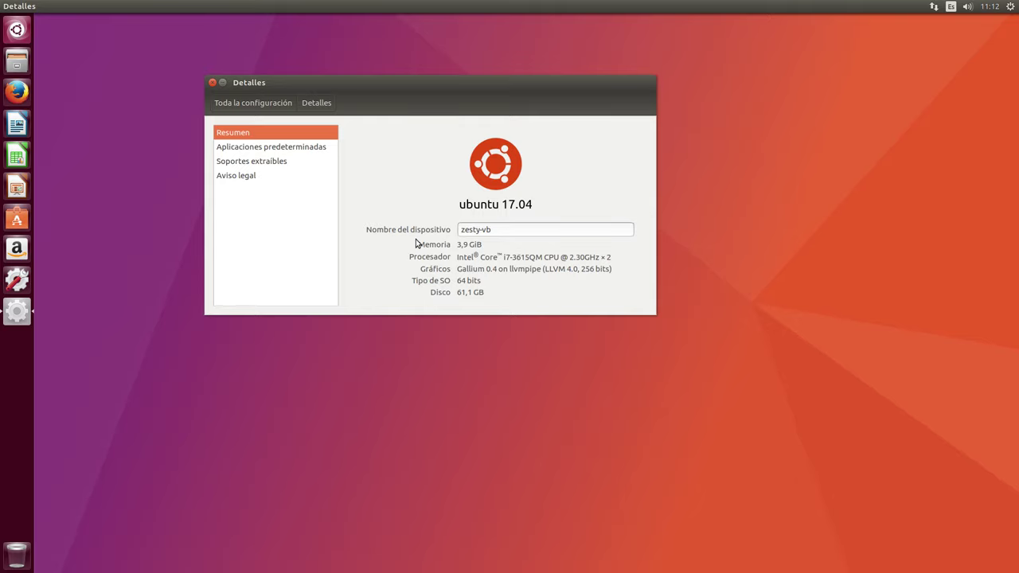
click(266, 107)
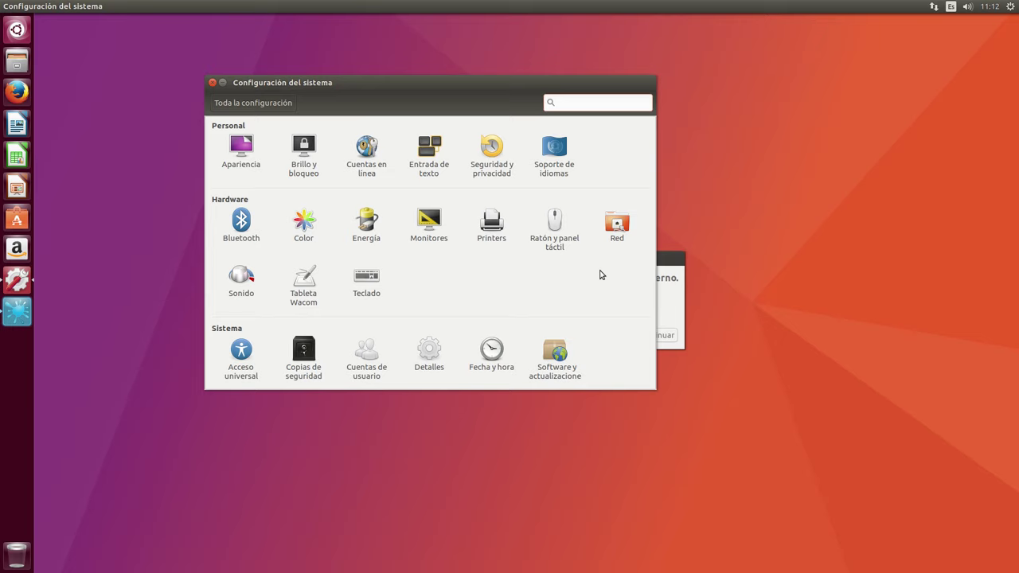
- Bring the internal error report into clear view, minimizing the system settings window and repositioning the report
click(671, 301)
drag(569, 265, 736, 269)
click(225, 86)
click(224, 84)
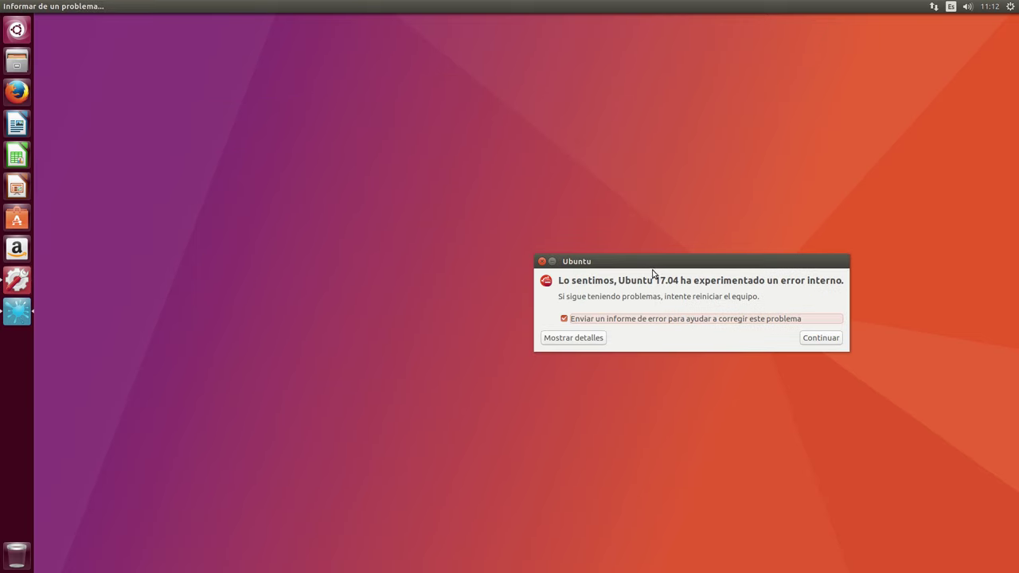
drag(578, 258, 269, 102)
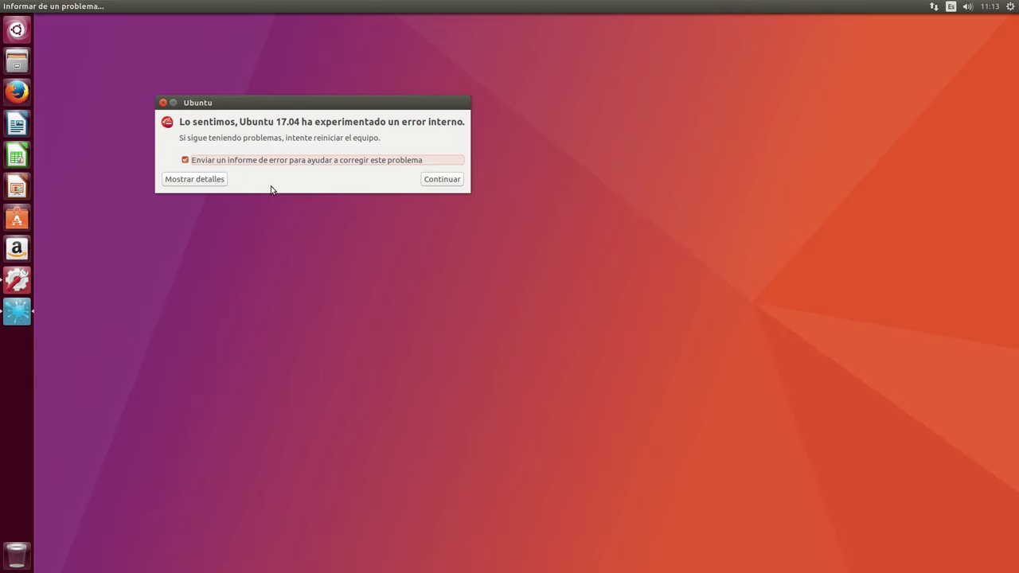
- Show the error report's details and continue with the option to send the report left enabled
click(214, 182)
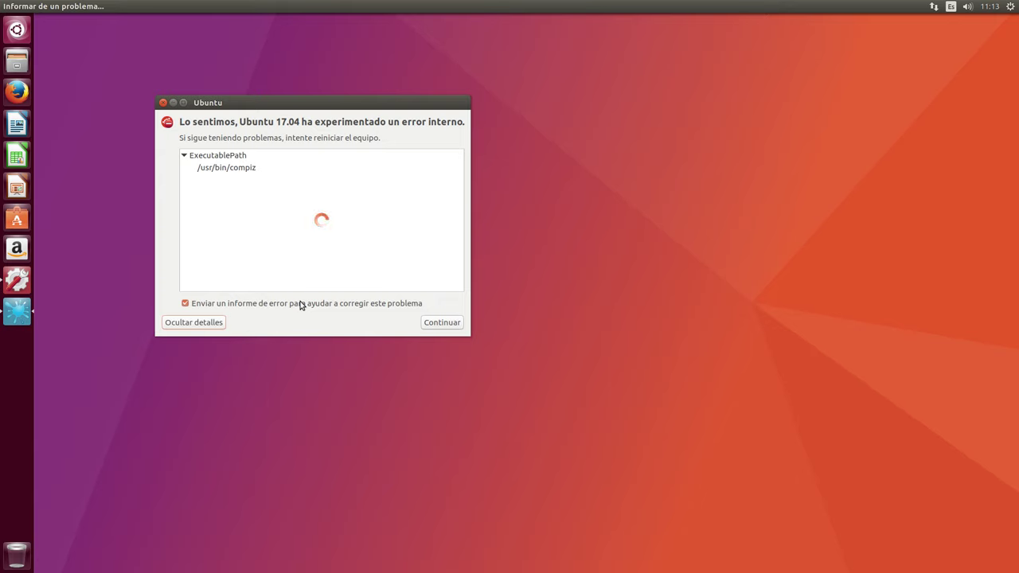
drag(300, 106, 362, 108)
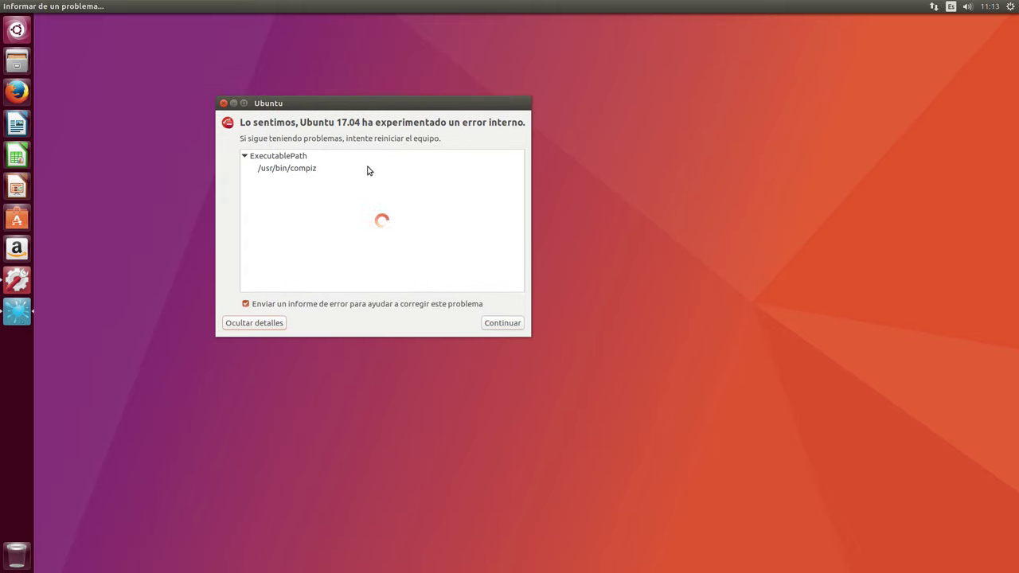
click(502, 324)
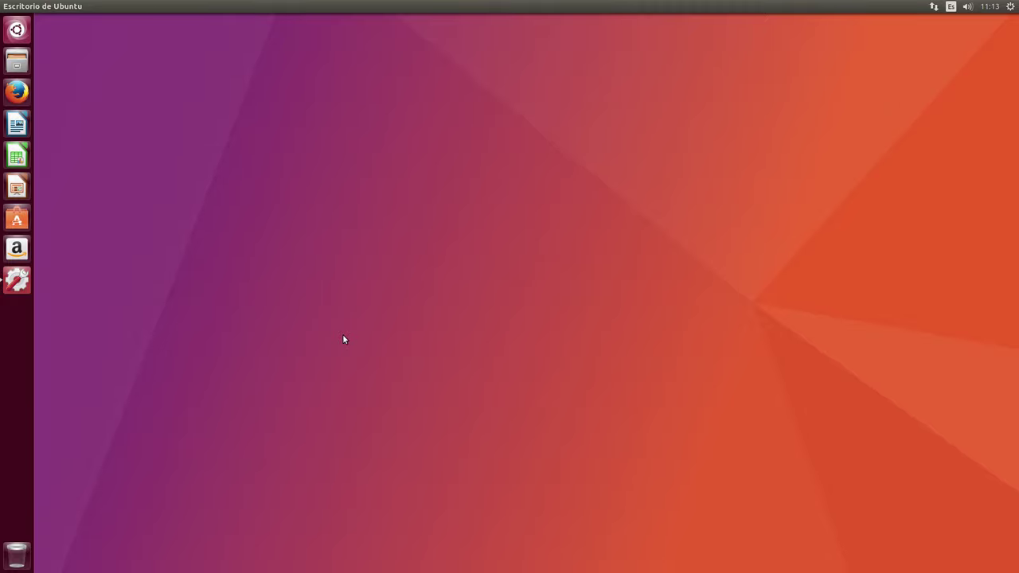
- In Seguridad y privacidad, exclude all file types from Documentos to Vídeos from usage recording and turn off file and application recording
click(27, 284)
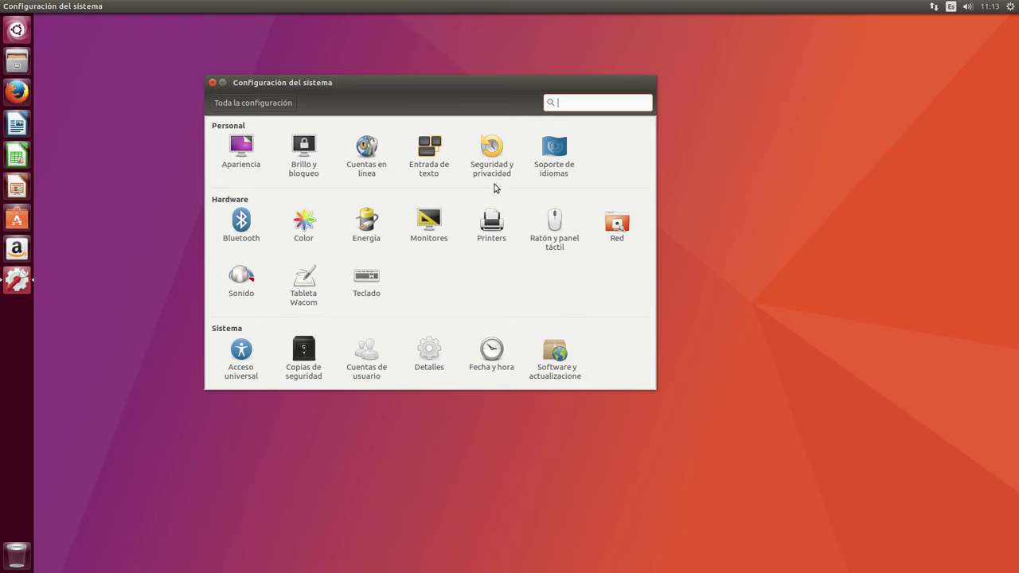
click(491, 156)
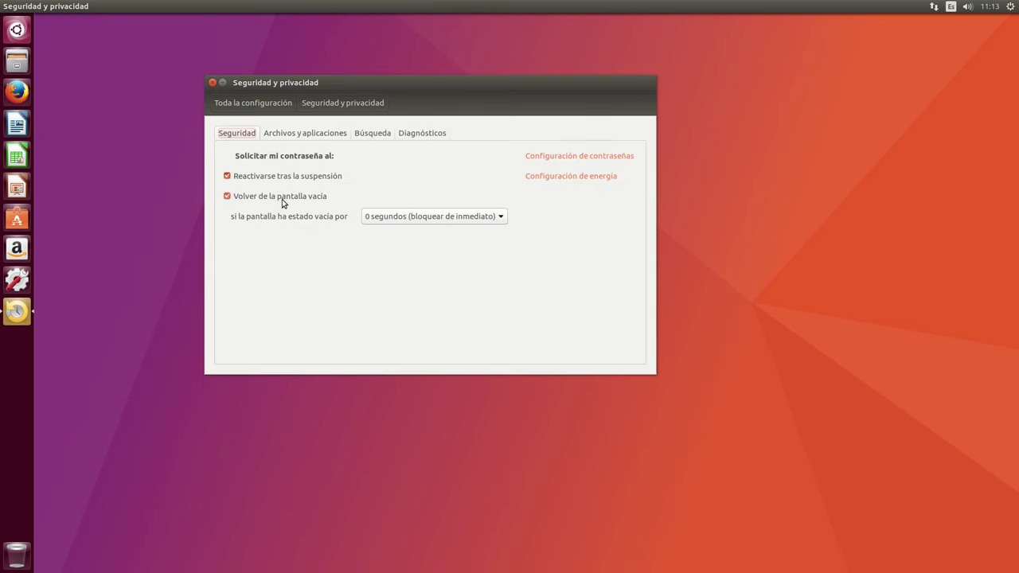
click(282, 135)
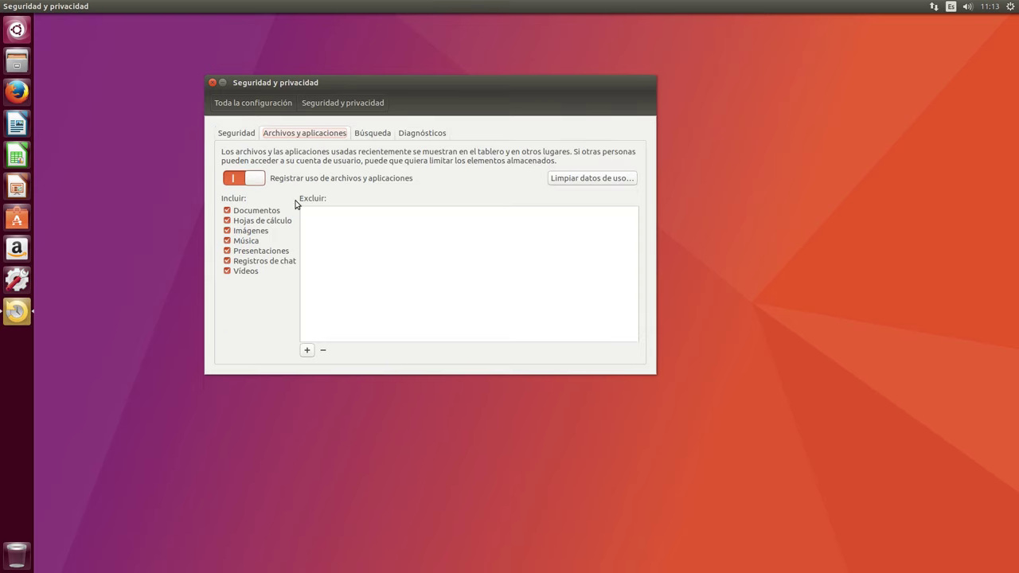
click(268, 210)
click(267, 220)
click(265, 230)
click(258, 240)
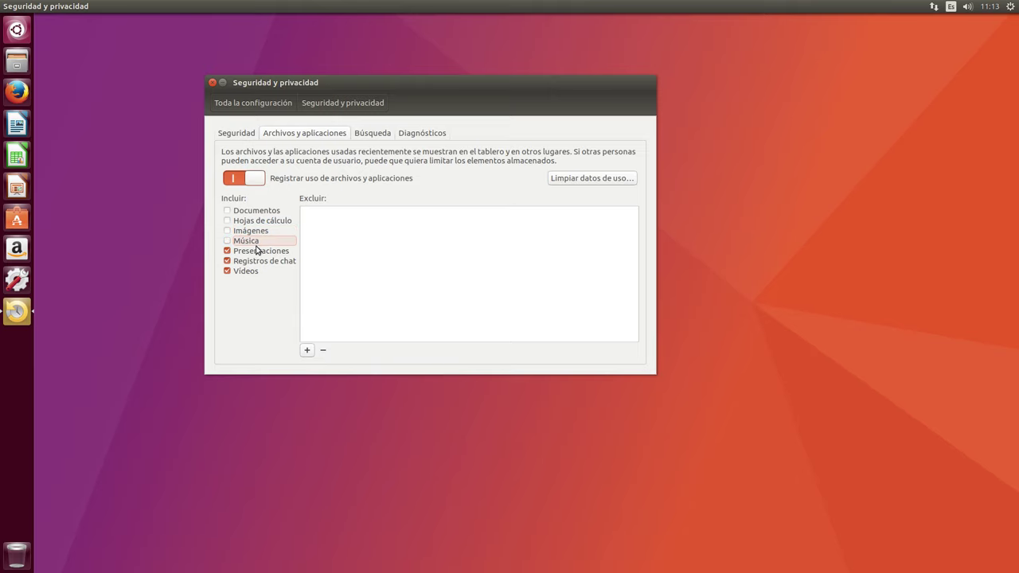
click(257, 251)
click(254, 261)
click(251, 272)
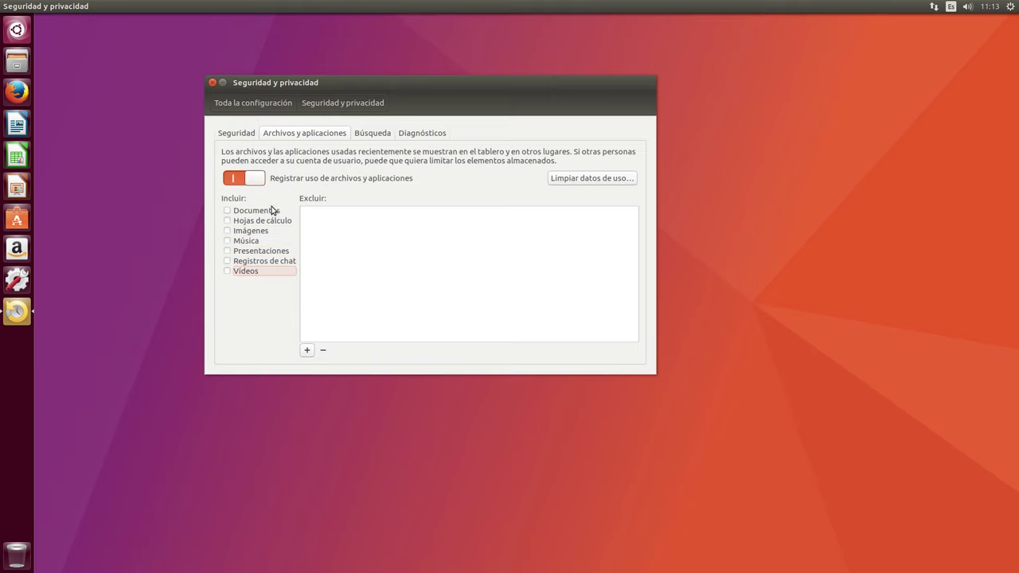
click(230, 183)
- Check the online search option, disable sending occasional system information and error reports to Canonical, and return to the settings overview
click(379, 138)
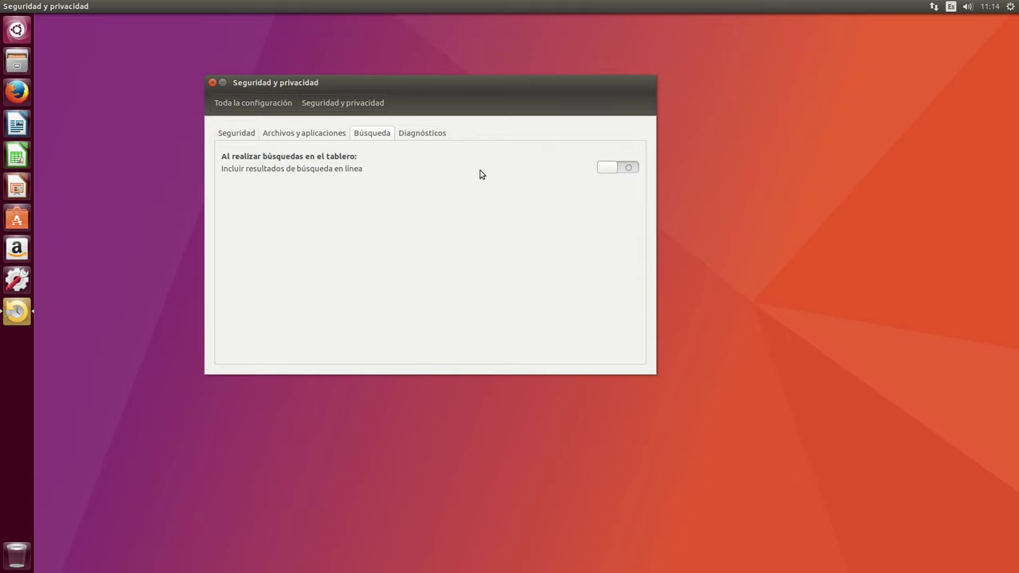
click(437, 134)
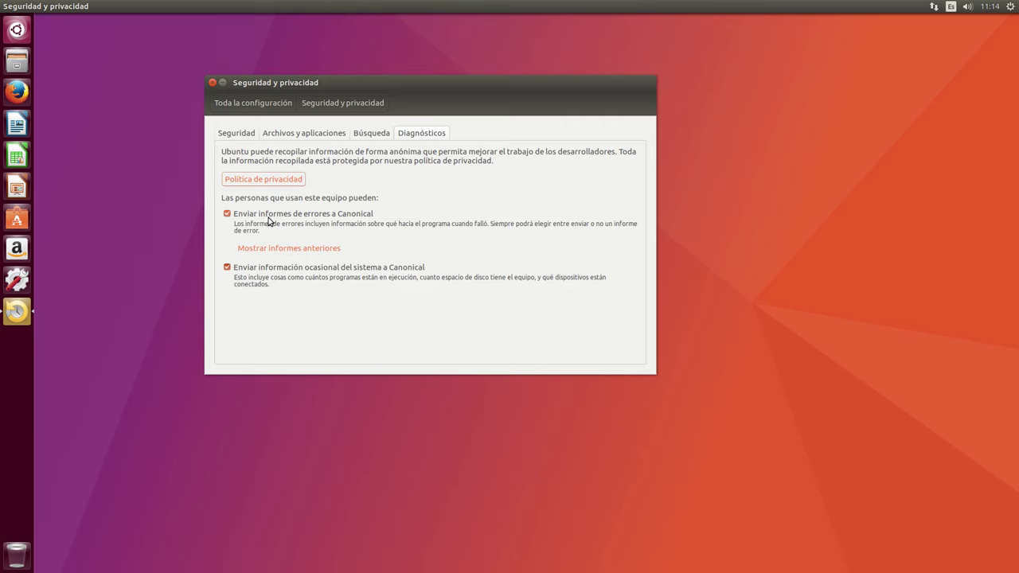
click(268, 269)
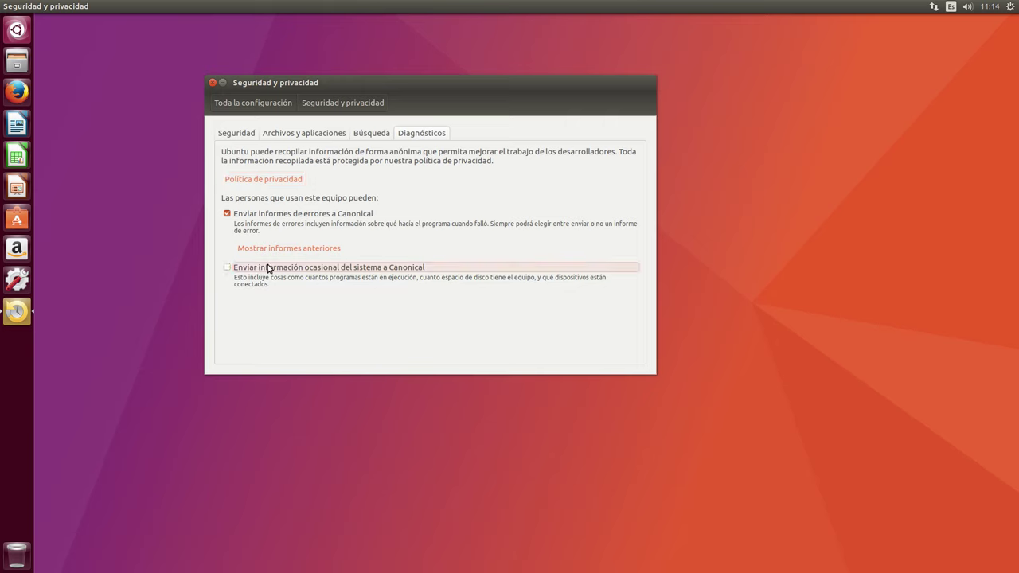
click(283, 217)
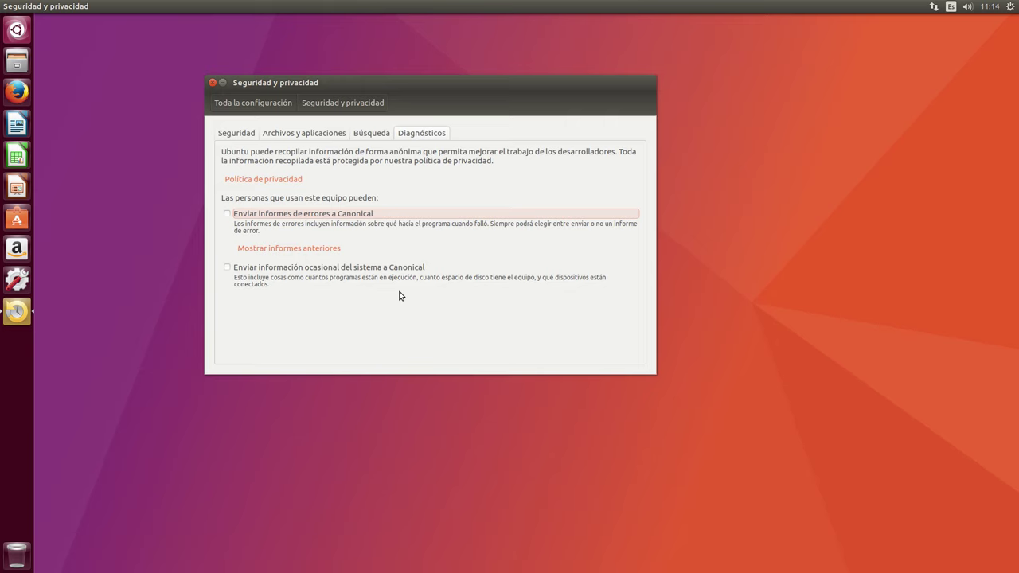
click(256, 103)
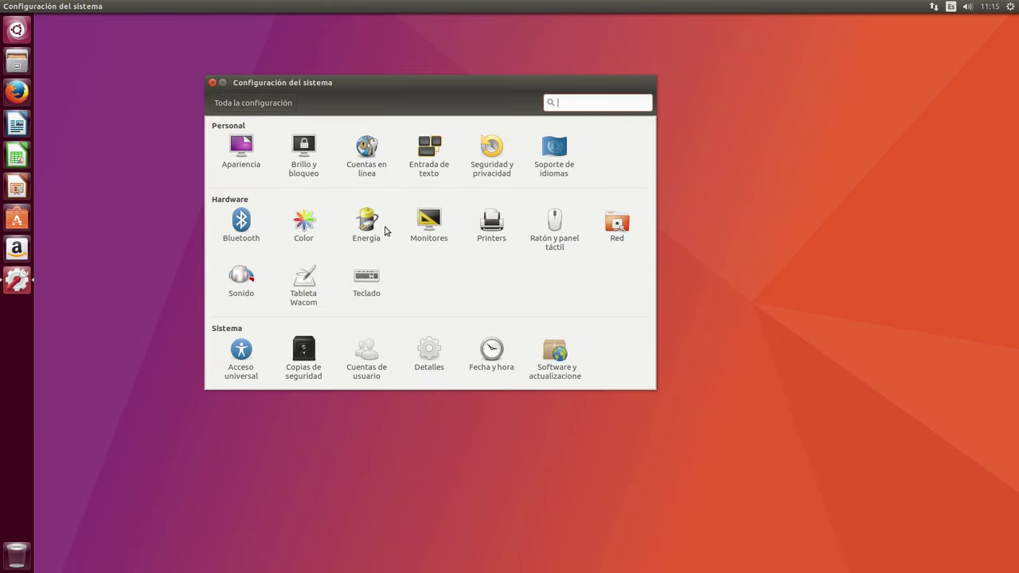
- Install the missing language support, authenticating with the account password, and close Soporte de idiomas
click(564, 155)
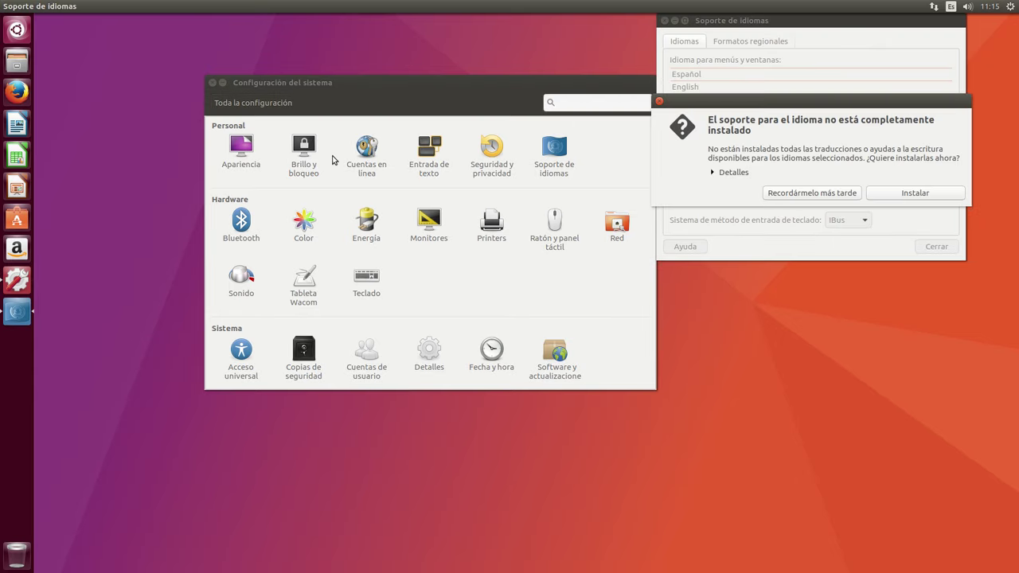
click(891, 195)
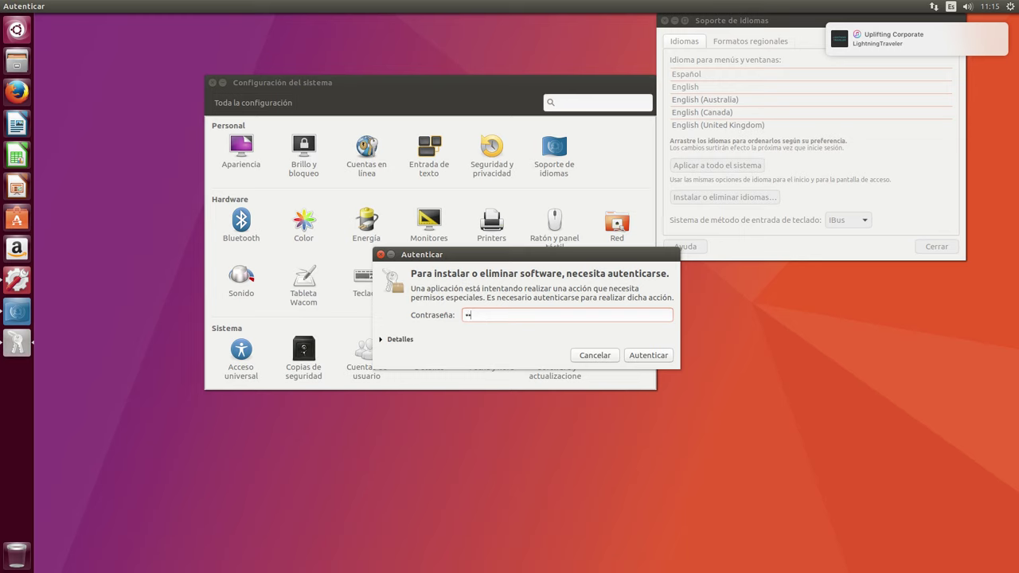
text(••••)
key(Return)
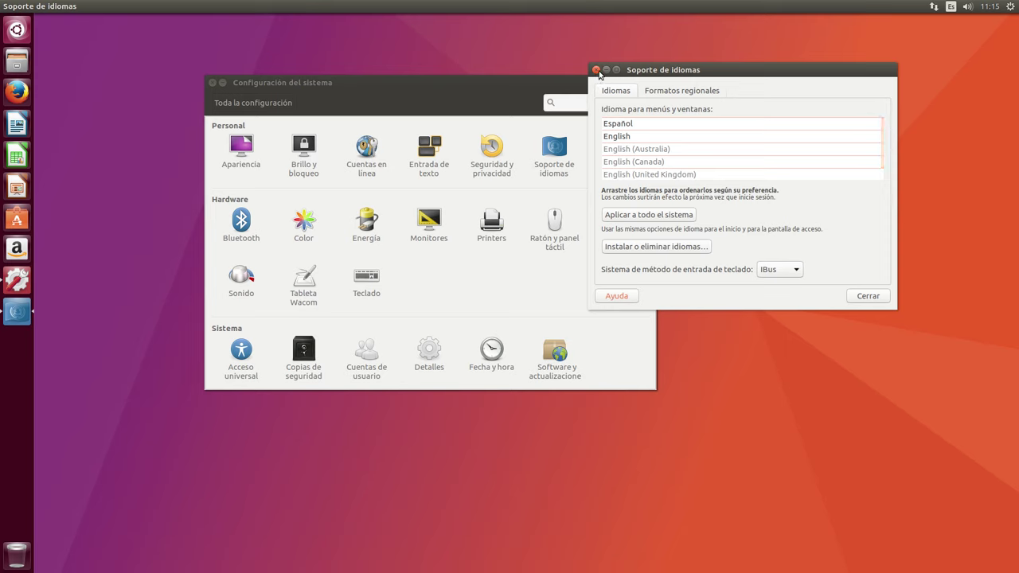
click(597, 70)
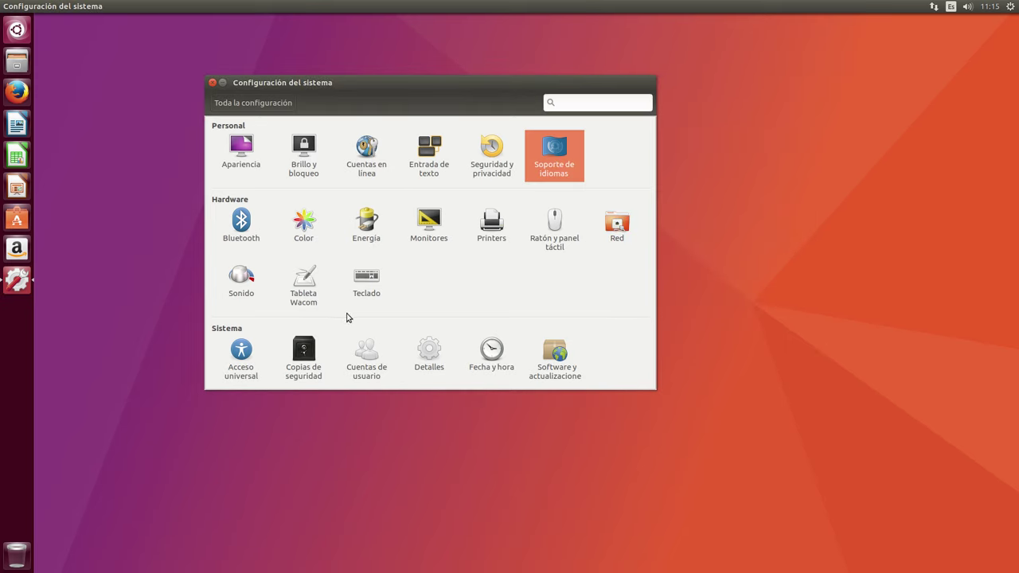
- Set the user account's picture to the penguin image and return to the settings overview
click(381, 358)
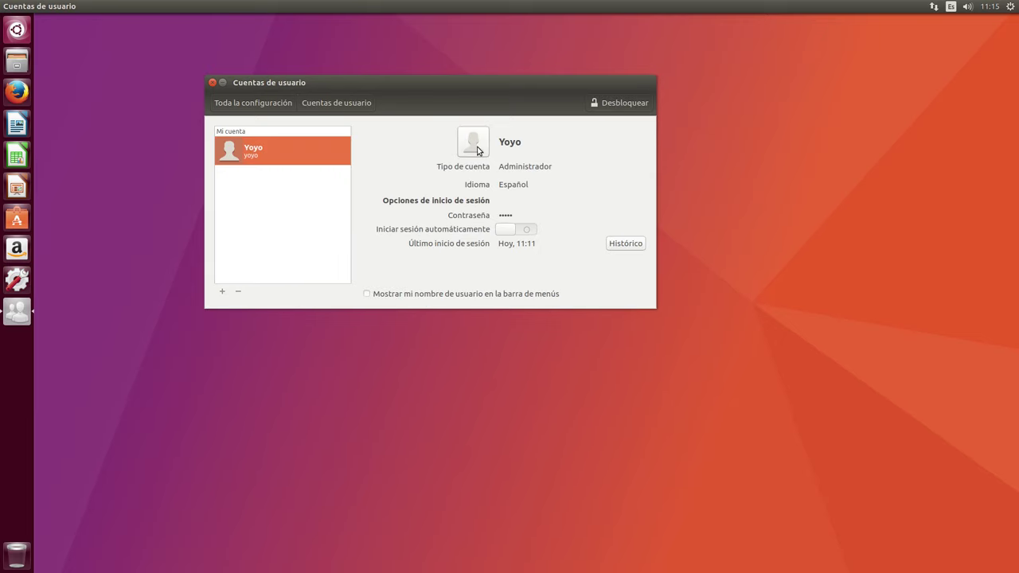
click(477, 147)
click(476, 202)
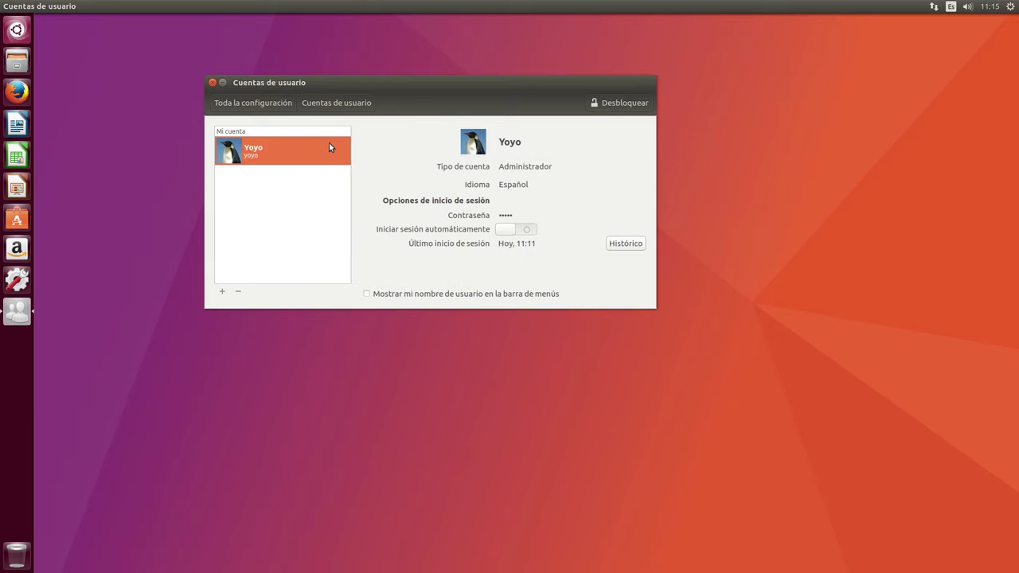
click(268, 102)
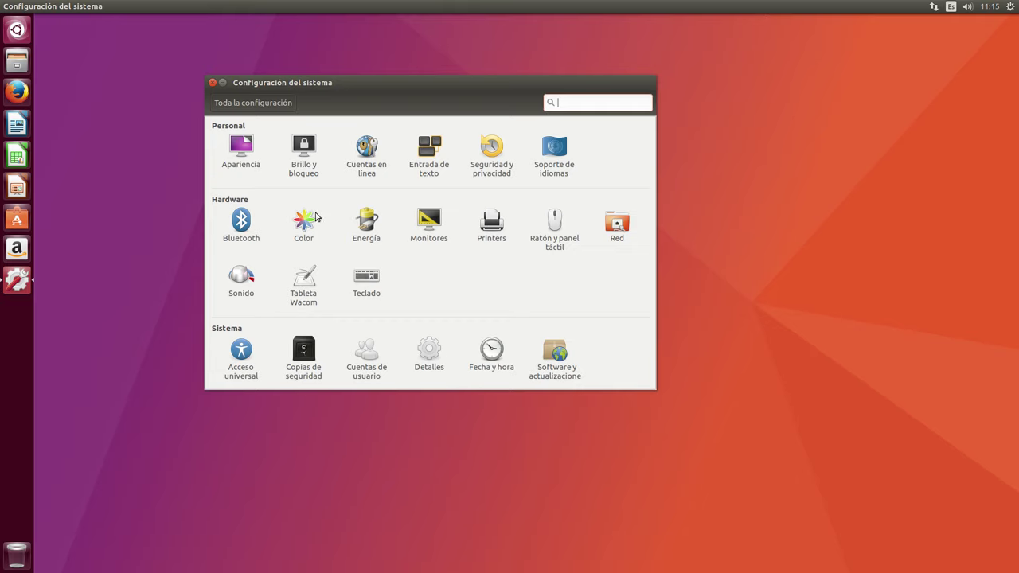
- In Apariencia's Comportamiento options, try adding the «Mostrar el escritorio» icon to the launcher
click(253, 157)
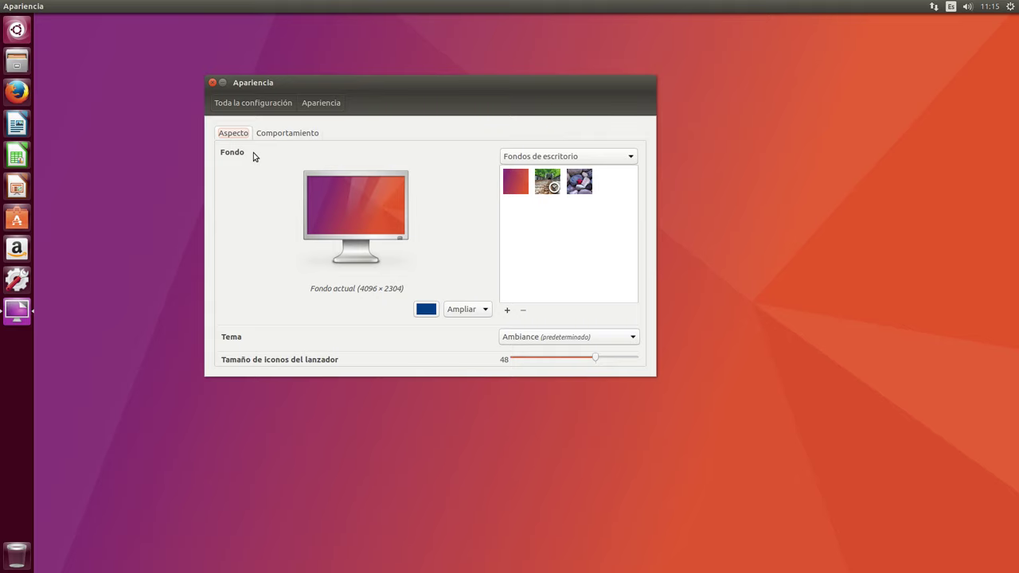
click(287, 135)
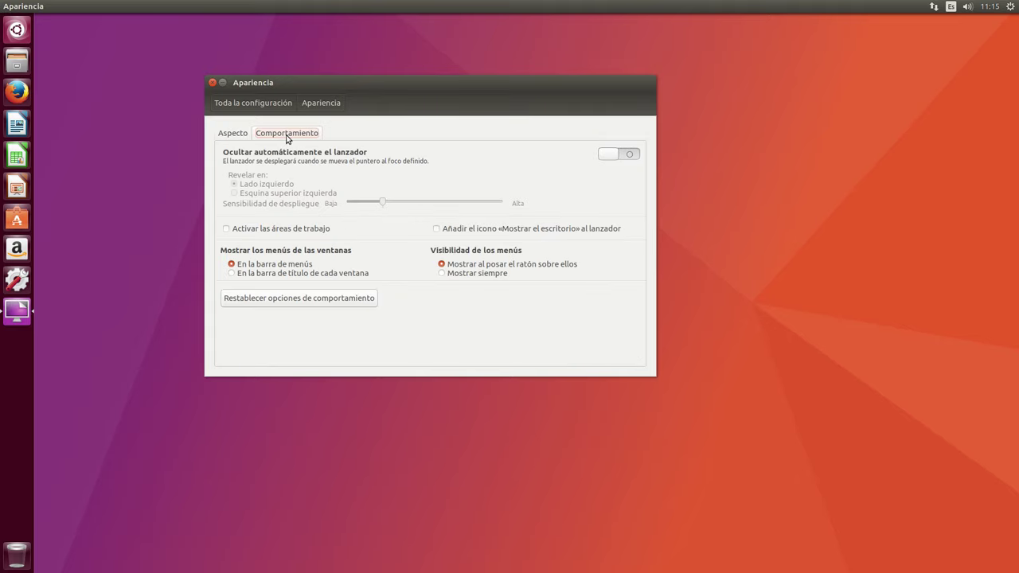
click(502, 233)
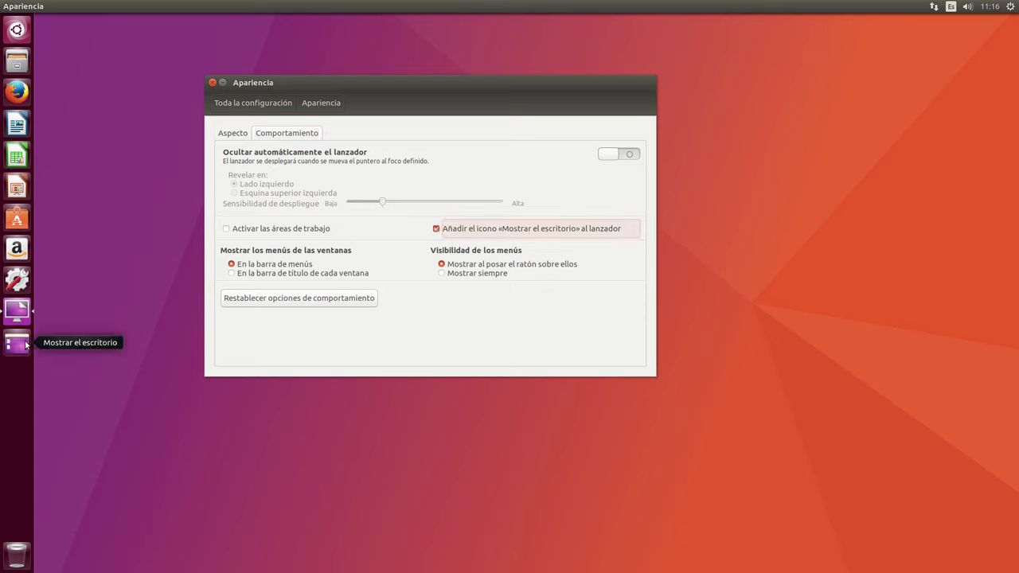
- Try out the workspaces by enabling them and viewing the workspace grid, disable them again and close Apariencia
click(285, 230)
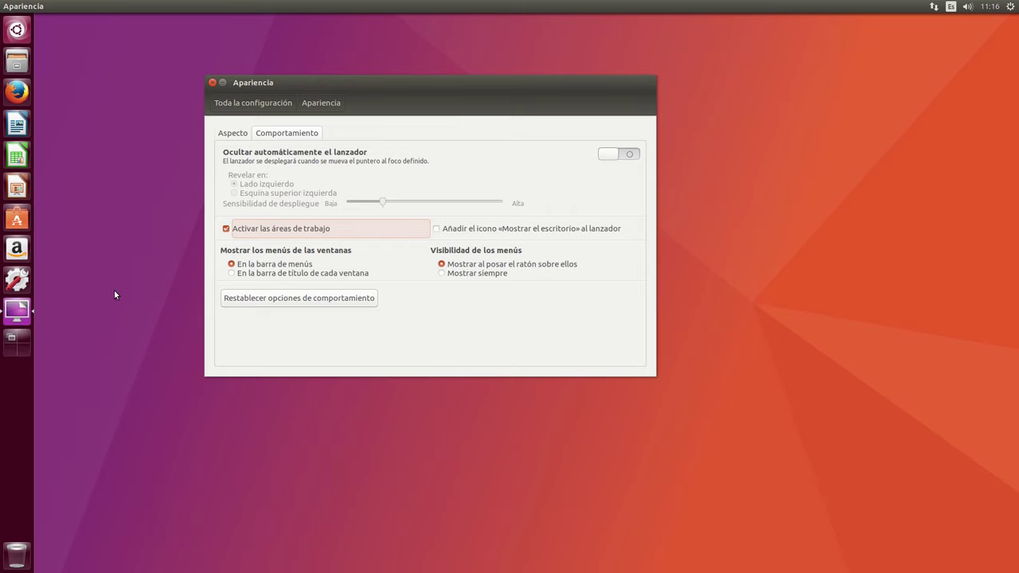
click(22, 342)
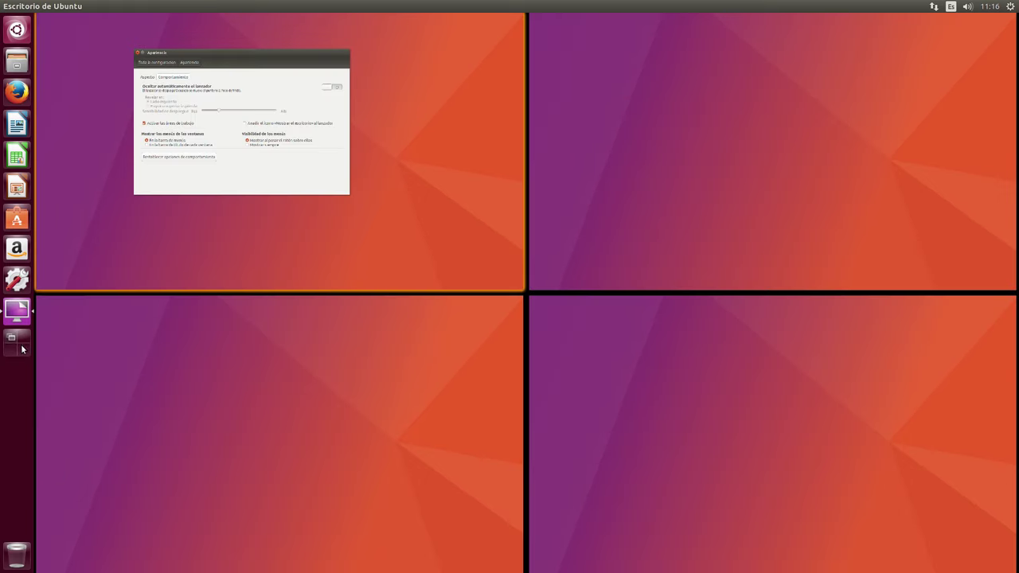
click(19, 341)
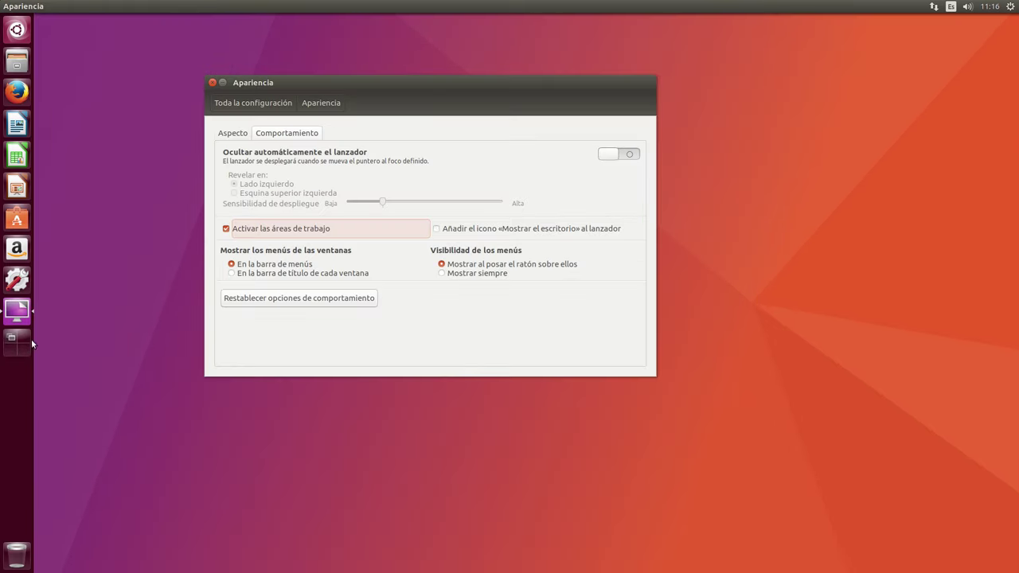
click(257, 231)
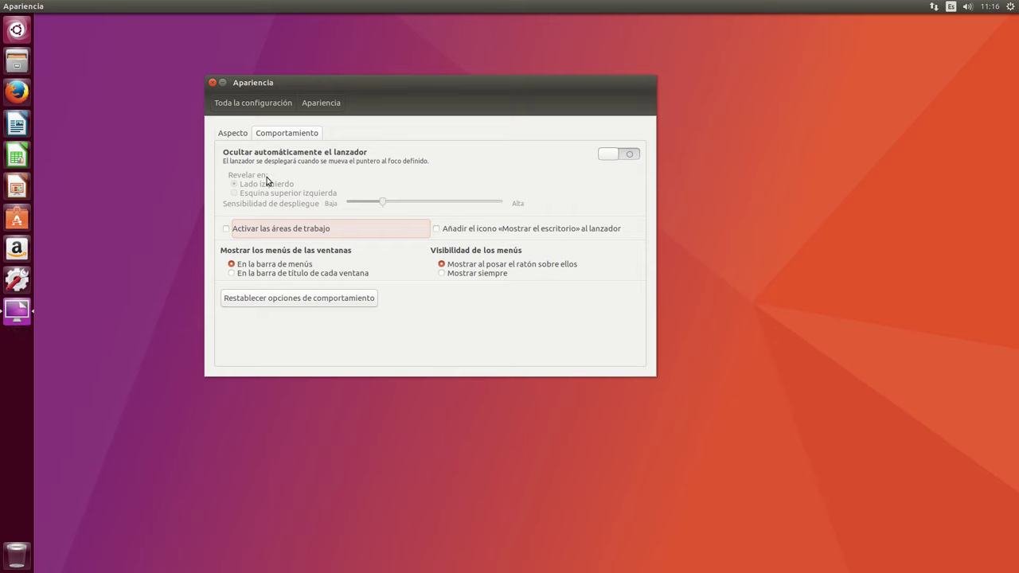
click(212, 83)
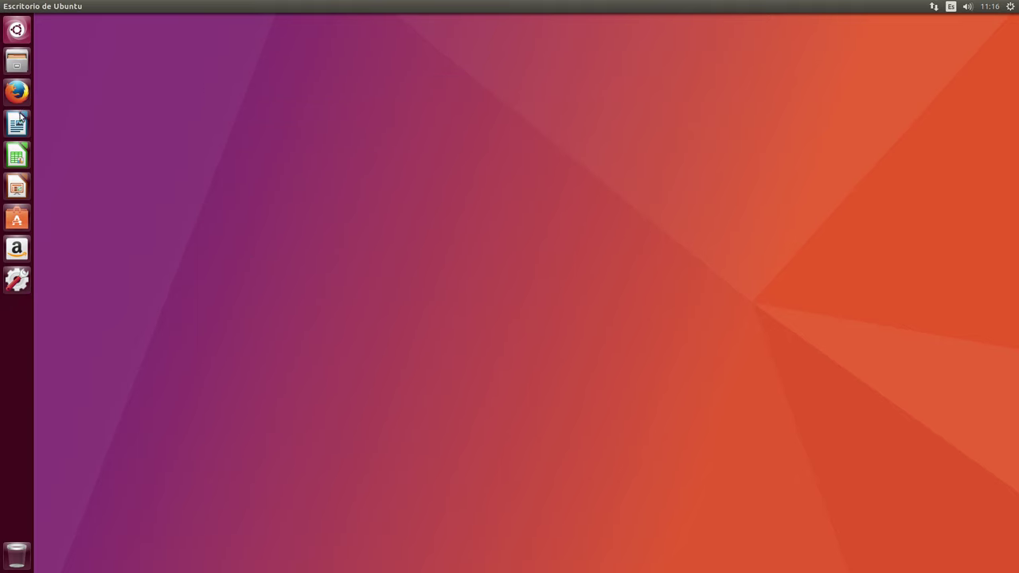
- Search for "ter", open Terminal, enlarge its window and move it towards the middle of the desktop
key(super)
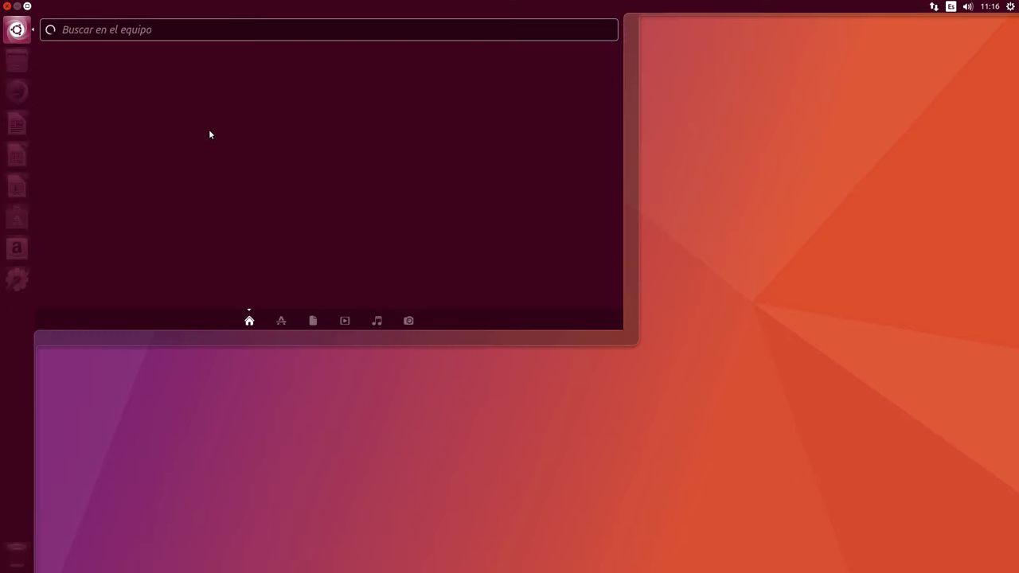
text(ter)
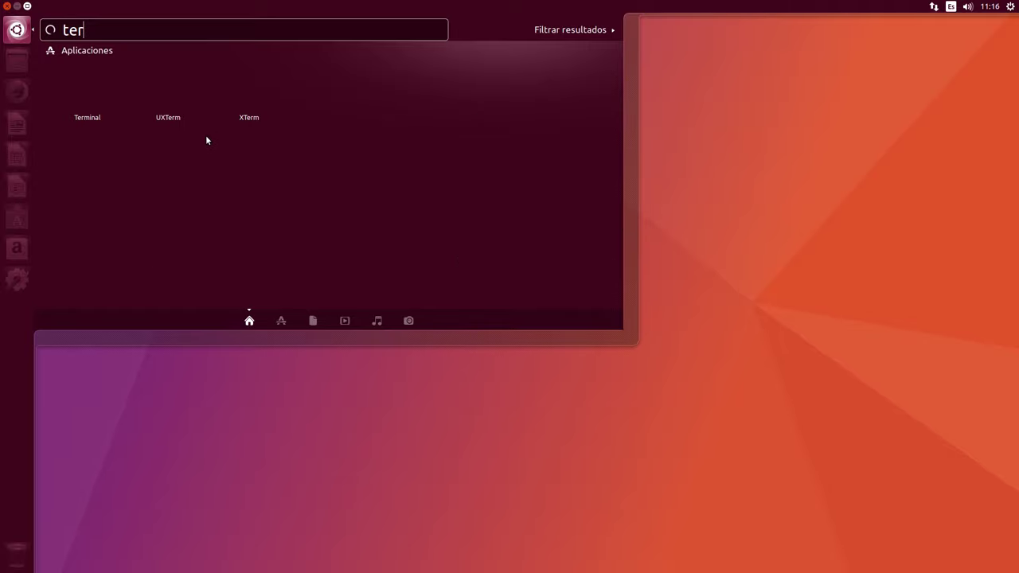
click(102, 94)
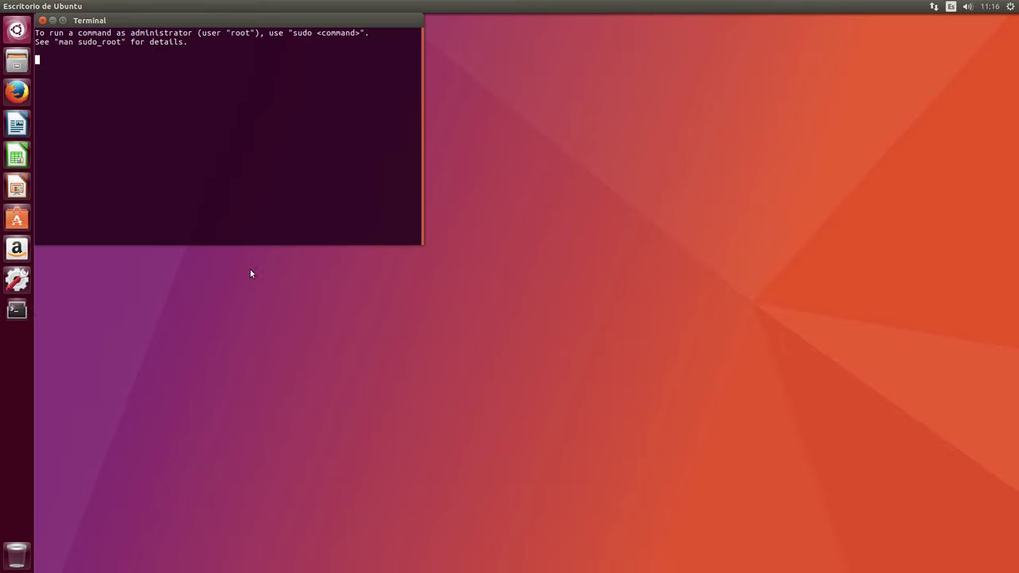
drag(419, 241, 723, 380)
drag(286, 25, 456, 73)
- Update the package lists with "sudo apt update", authenticating with the account password
text(sudo apt )
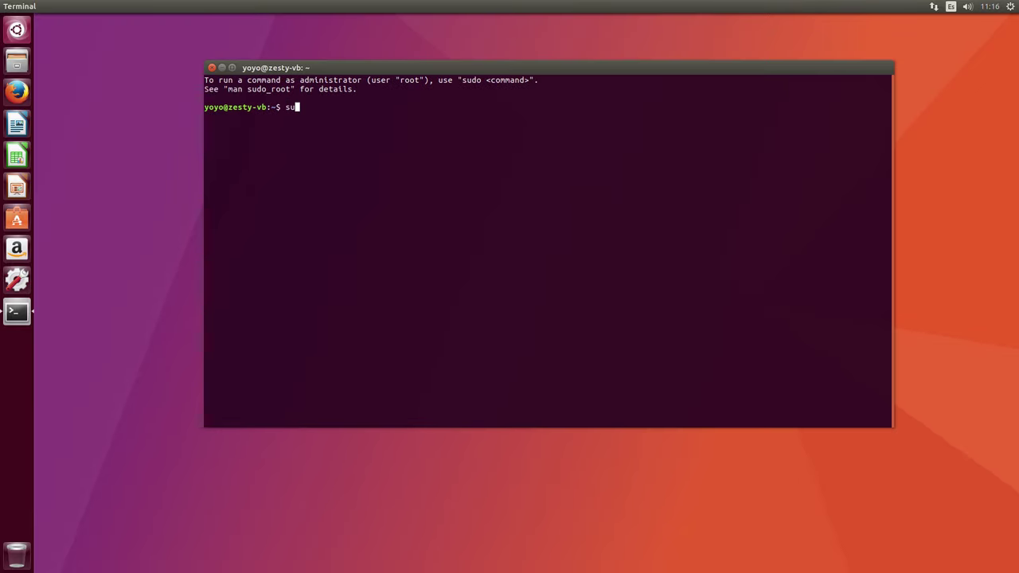
text(update)
key(Return)
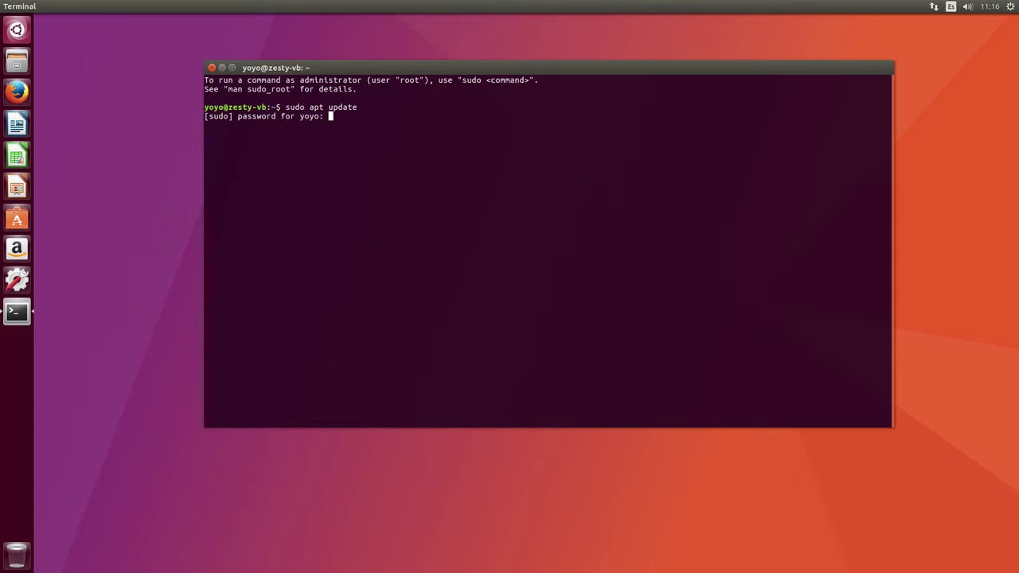
key(Return)
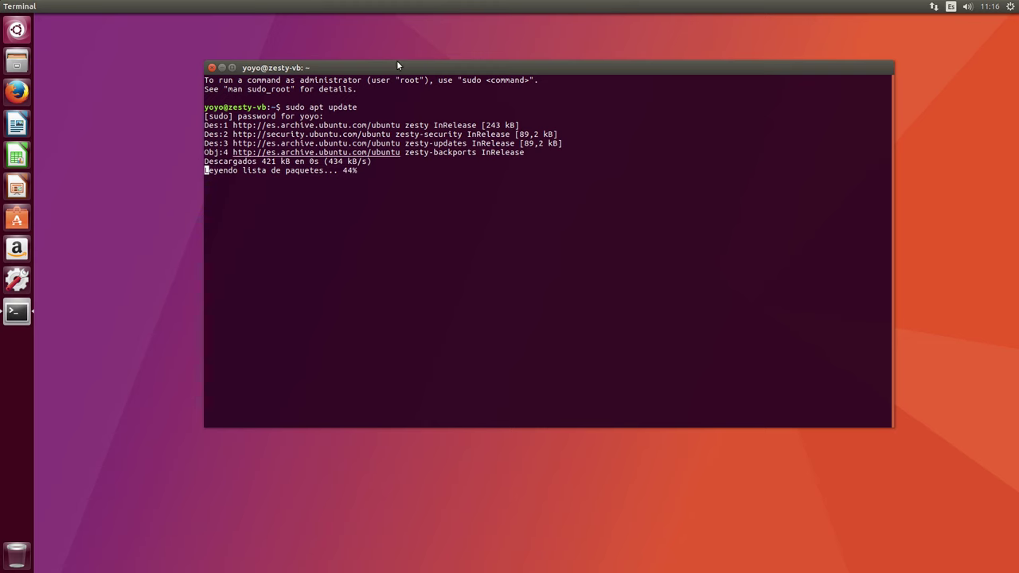
drag(417, 64, 357, 53)
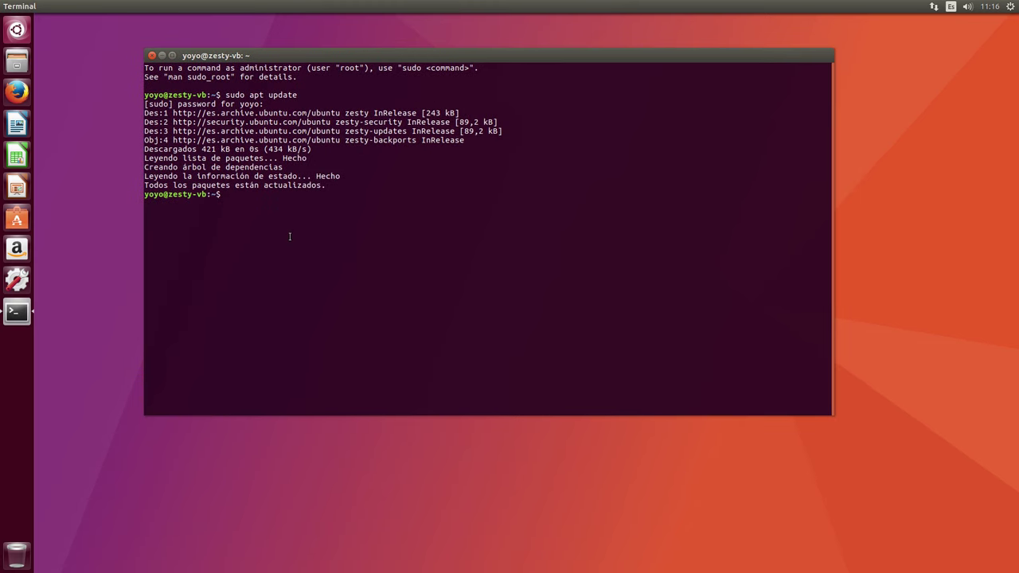
- Install Unity Tweak Tool with the command "sudo apt install unity-tweak-tool"
text(sudo apt install)
text(unity-tweak)
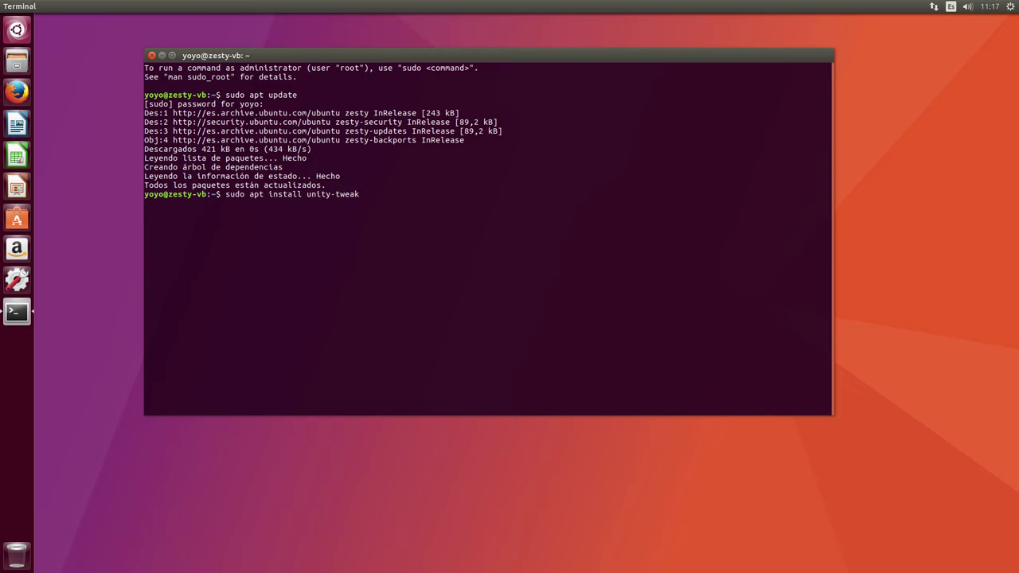
text(-tool)
key(Return)
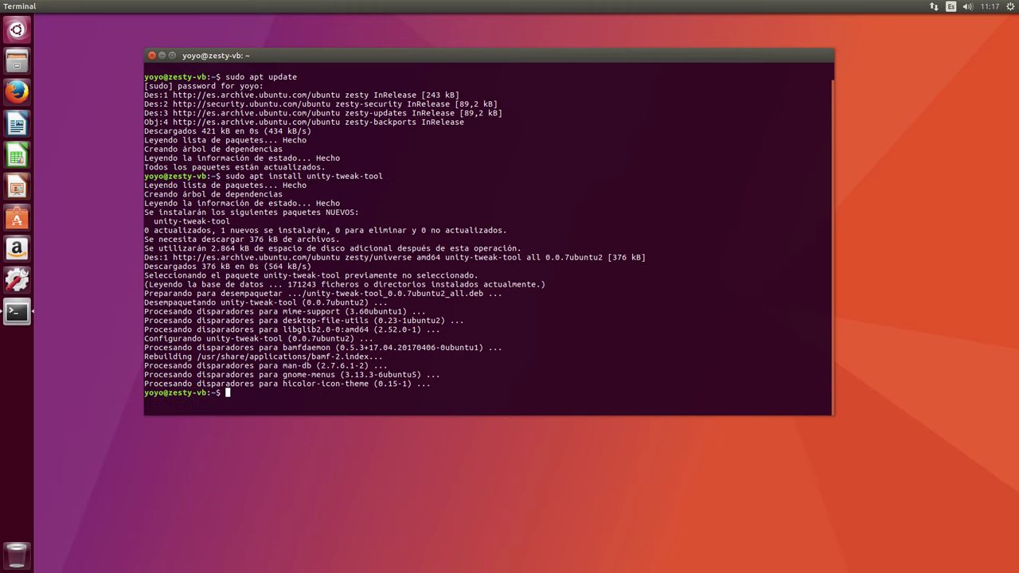
- Close Terminal, search for "un", open Unity Tweak Tool and move its window clear of the launcher
click(151, 55)
click(18, 36)
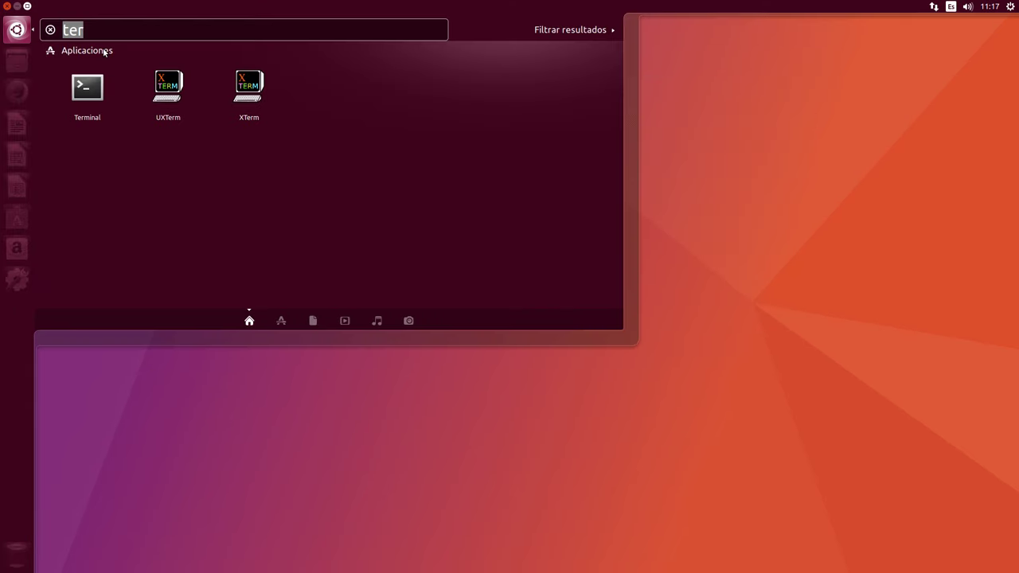
key(BackSpace)
text(un)
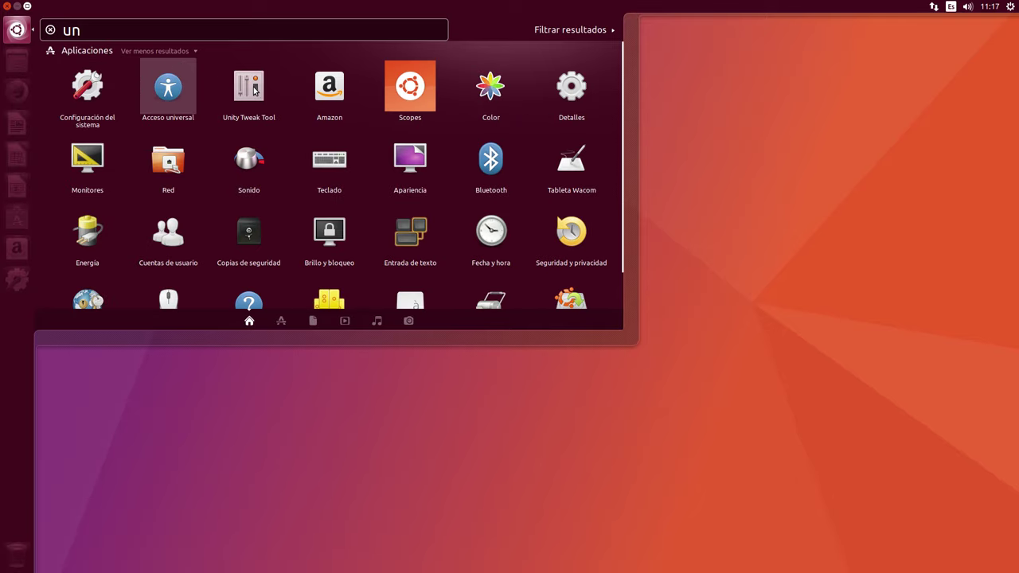
click(253, 89)
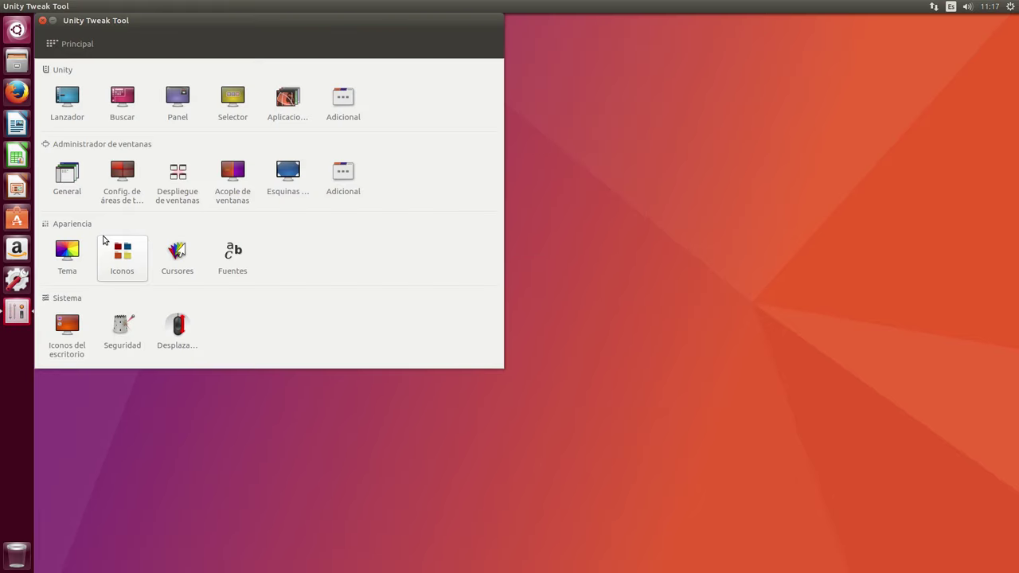
drag(151, 24, 322, 32)
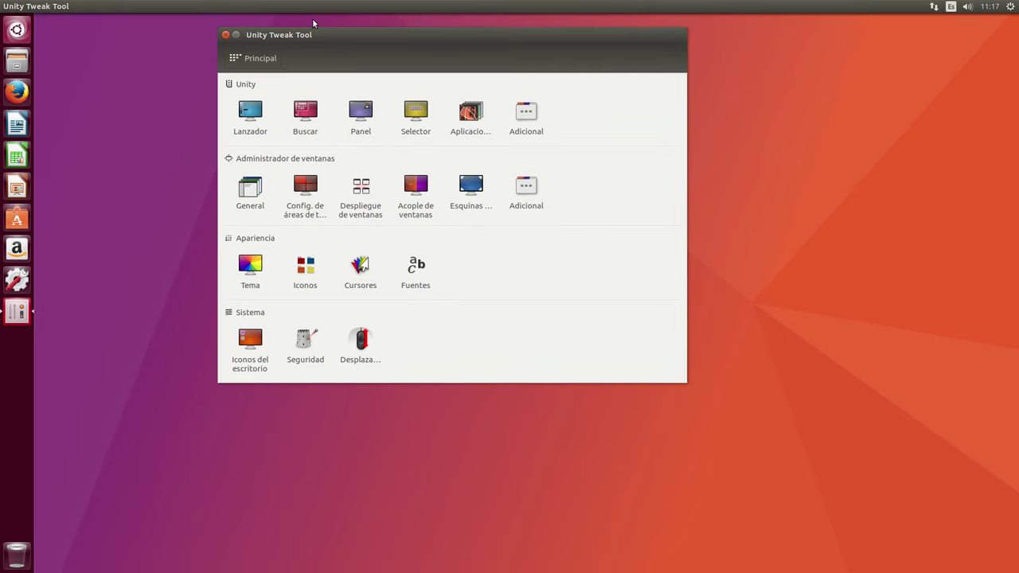
- In the Lanzador settings, try minimizing single-window applications with one click, and open and close Archivos
click(266, 116)
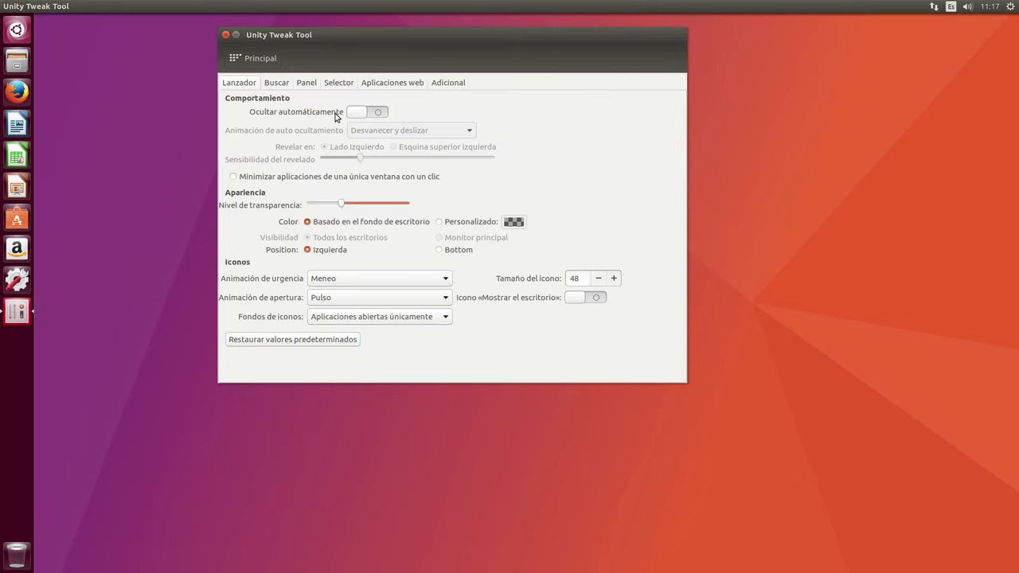
click(294, 182)
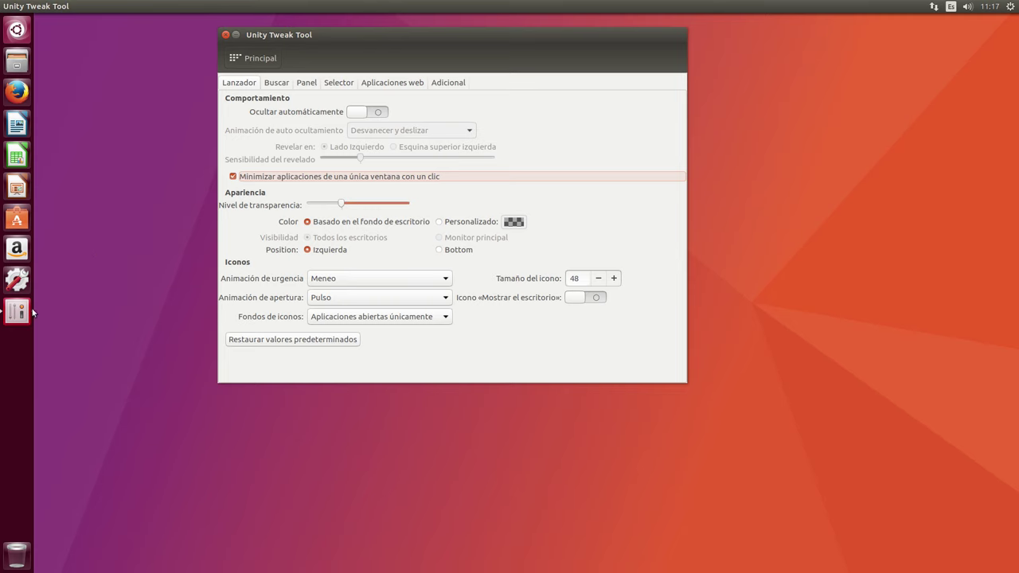
click(22, 51)
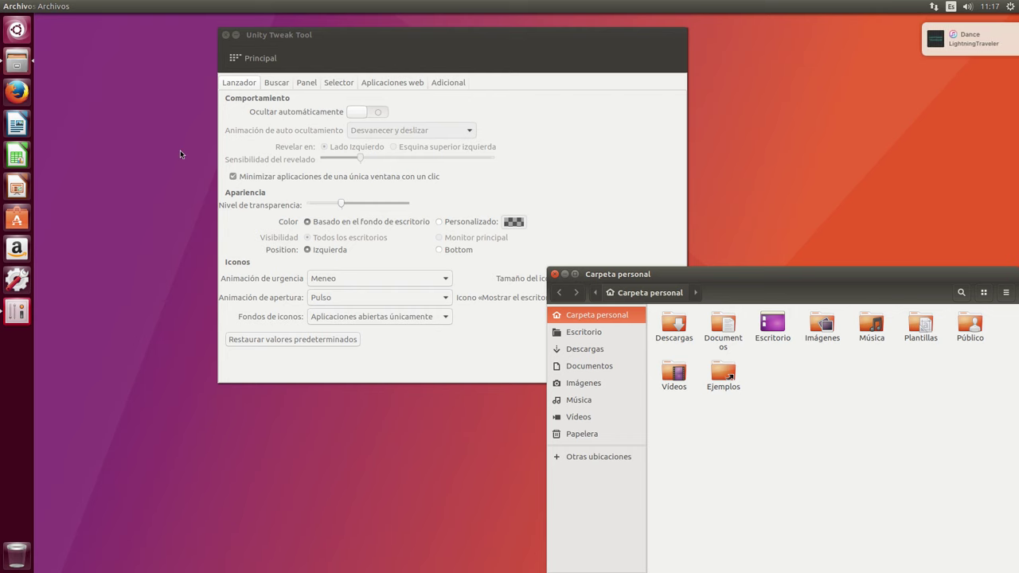
click(553, 274)
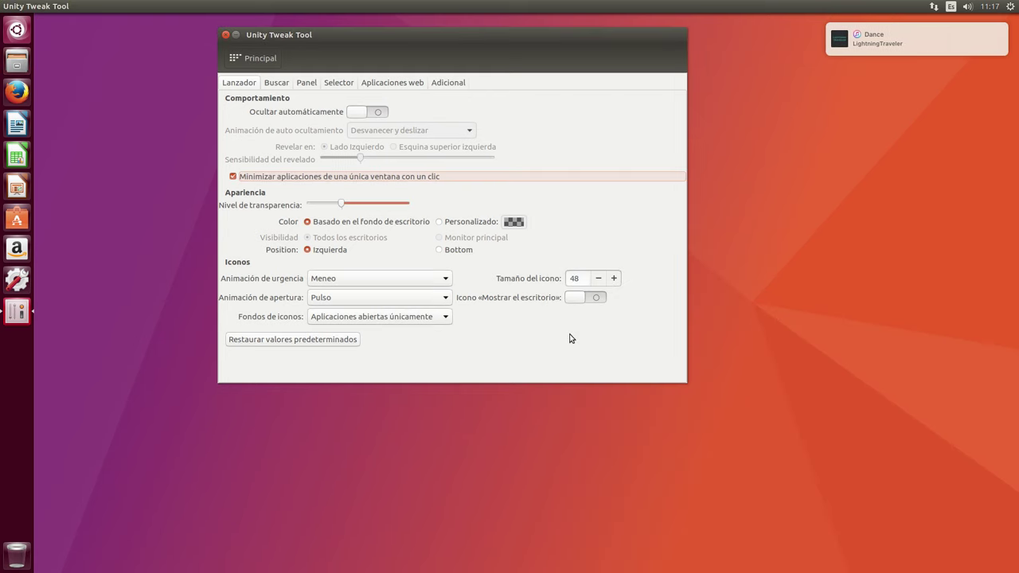
- Try the launcher's transparency level, check the Buscar options and return to the Lanzador settings
drag(394, 33, 330, 34)
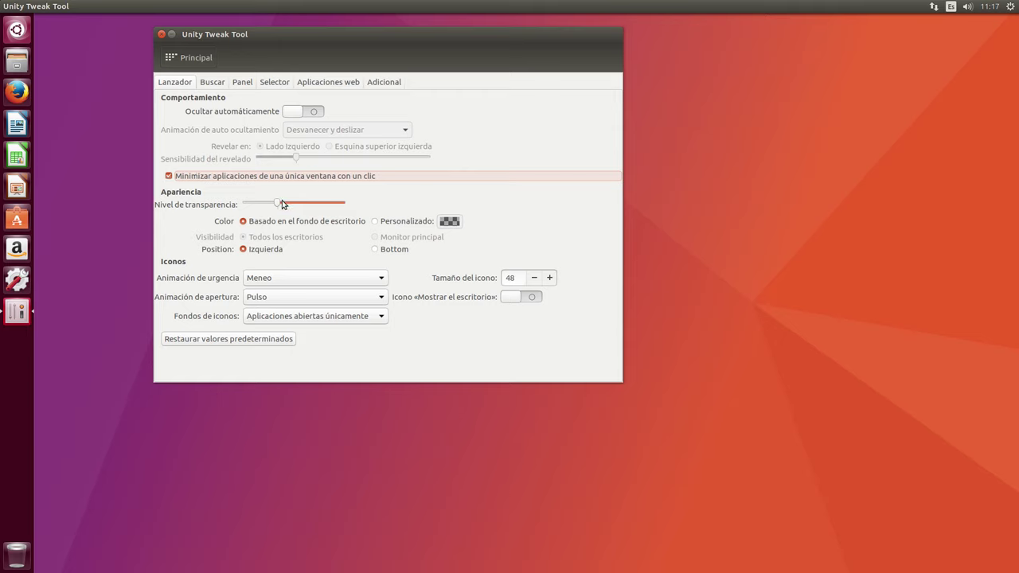
mouse_move(286, 204)
mouse_down()
mouse_move(316, 204)
mouse_move(278, 204)
mouse_up()
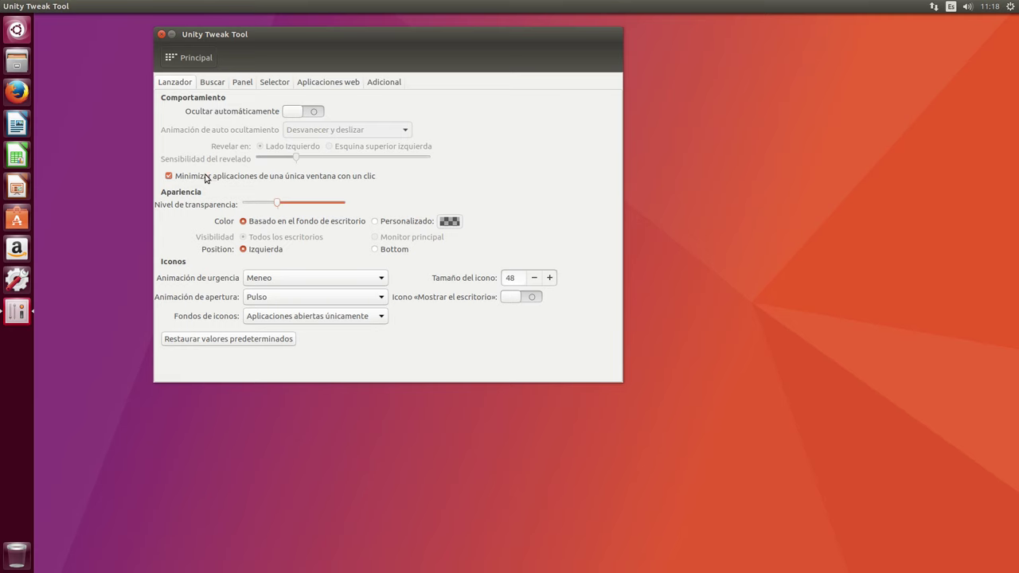
click(221, 85)
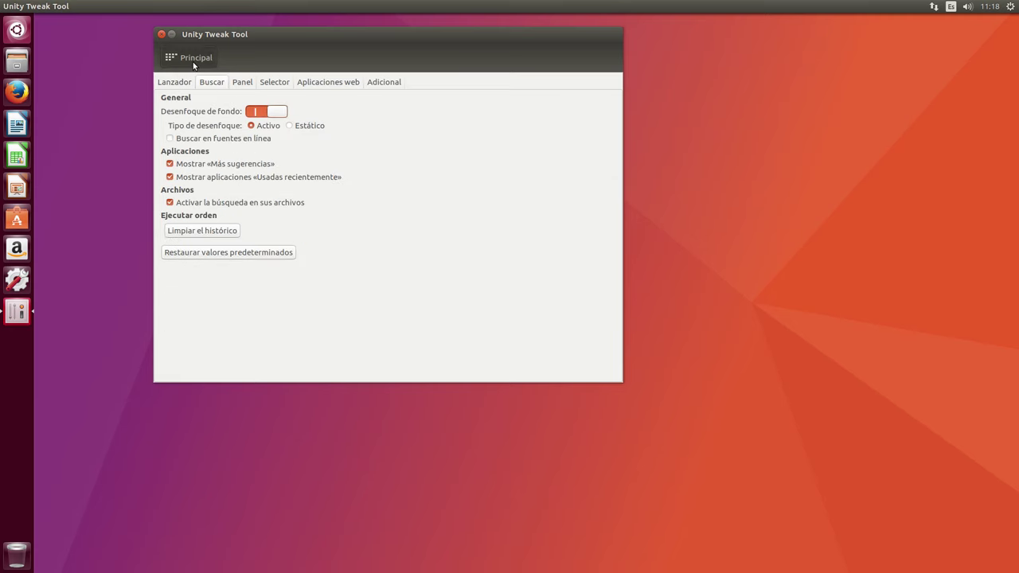
click(194, 60)
click(177, 113)
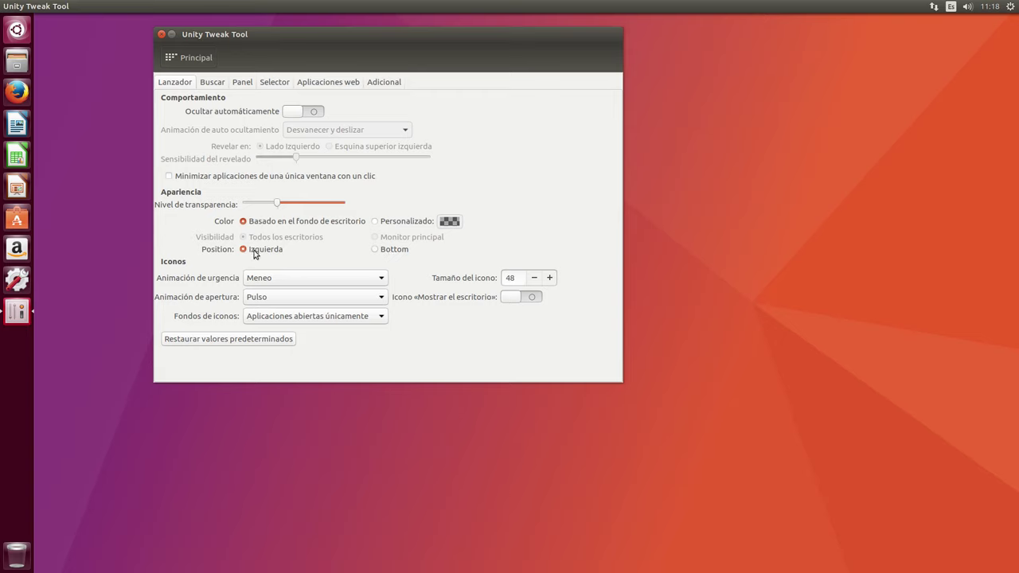
- Try the Bottom launcher position, set it back to Izquierda and close Unity Tweak Tool
click(376, 250)
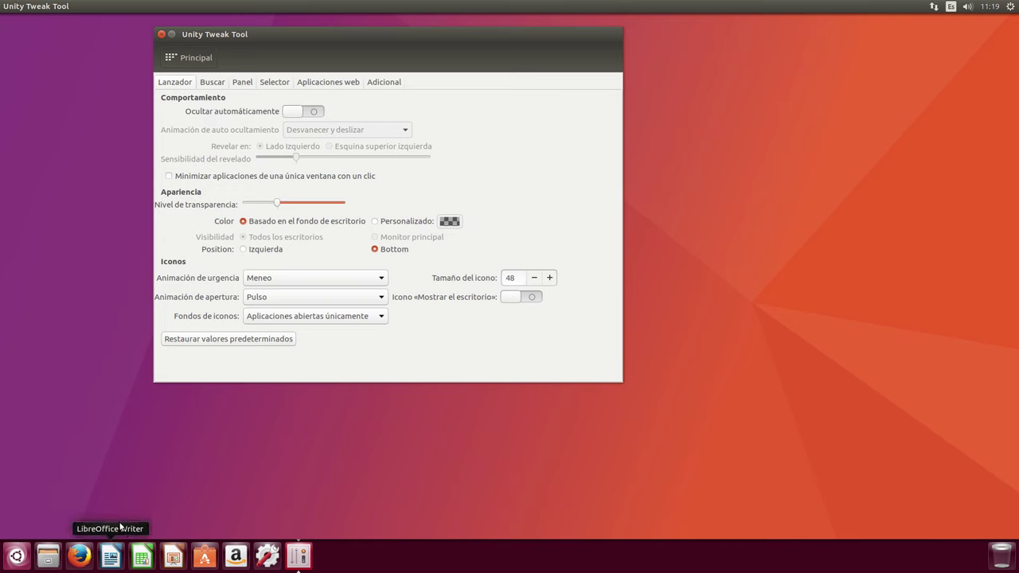
click(270, 249)
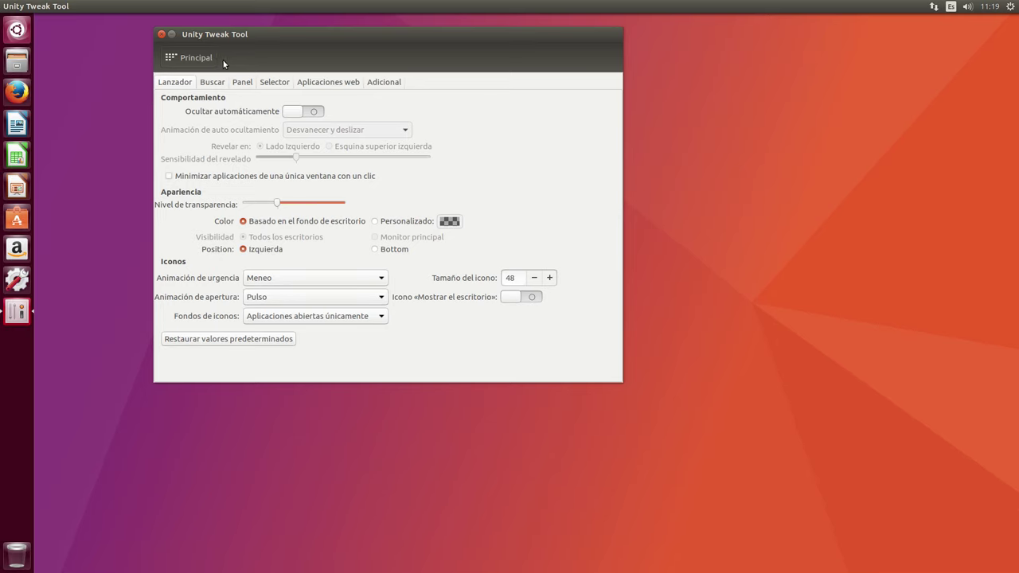
click(161, 34)
- Adjust the launcher's icon size in the system's Apariencia settings and close the settings window
click(18, 281)
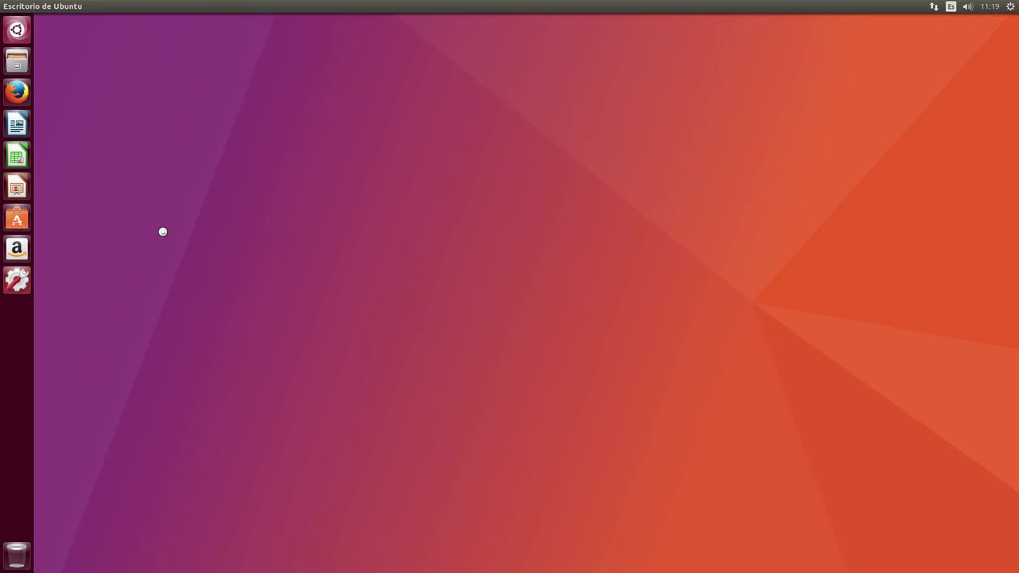
click(350, 213)
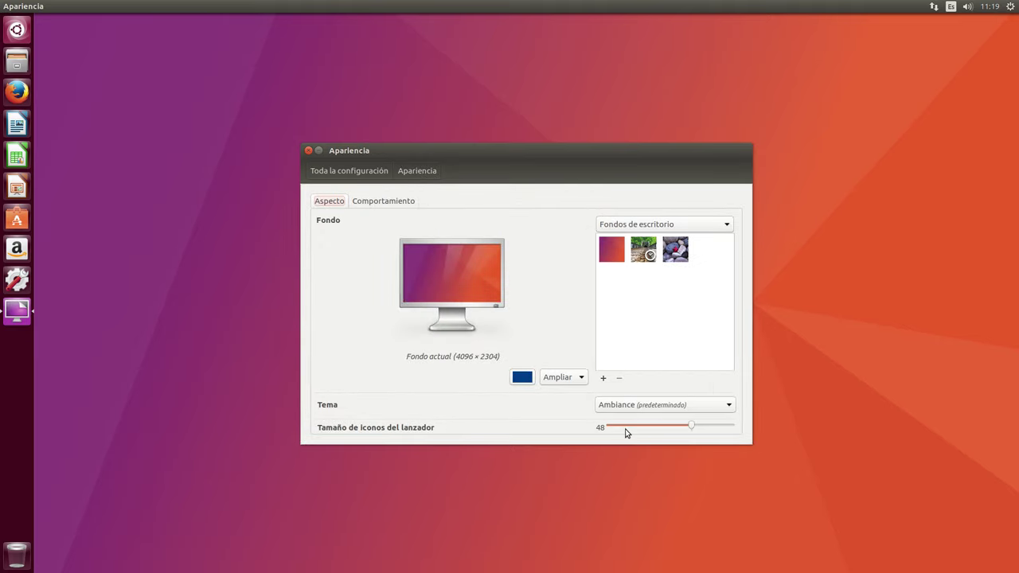
drag(692, 428, 674, 430)
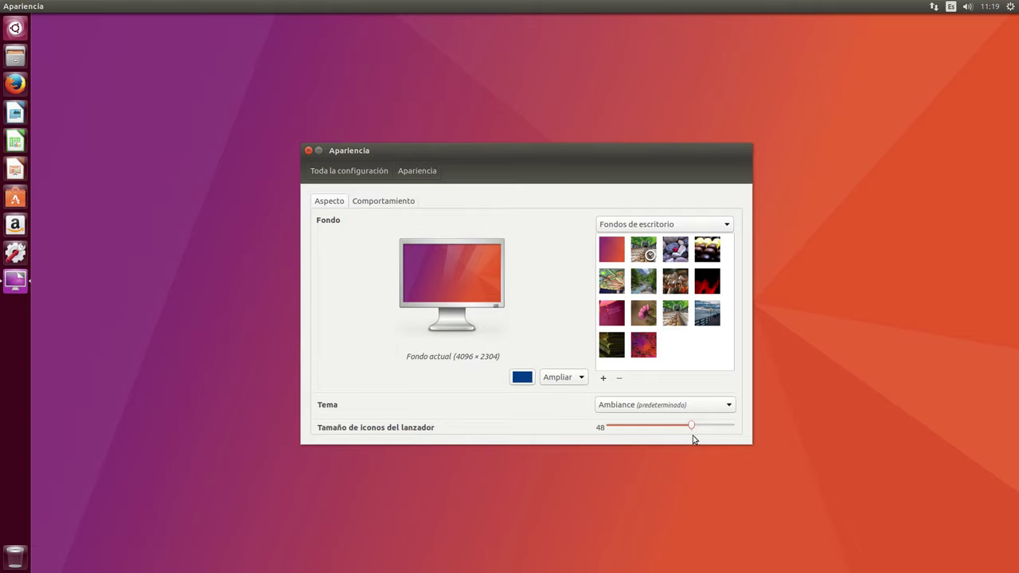
click(339, 171)
click(308, 150)
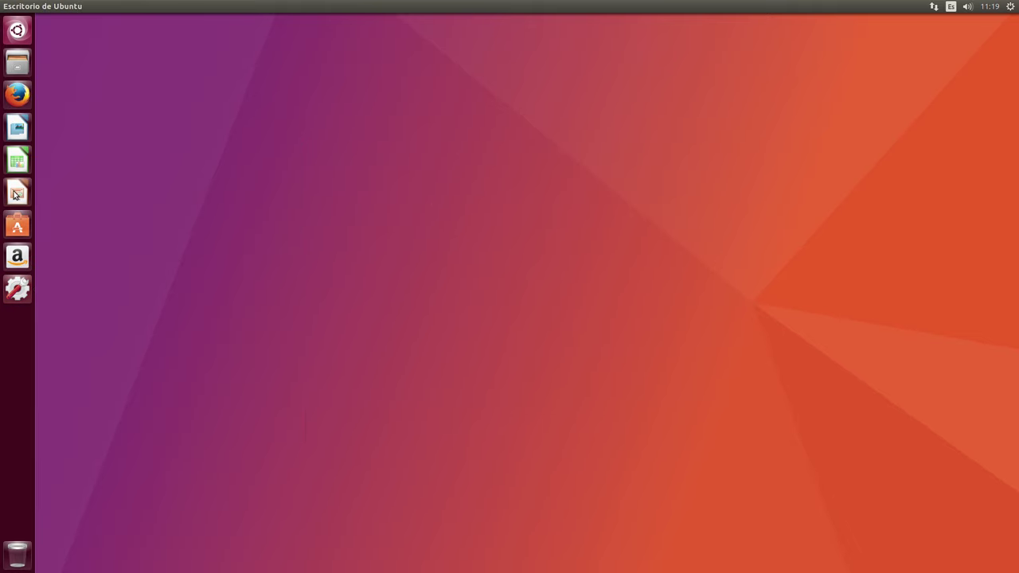
- Search the applications for "ter", open Terminal and enlarge its window
click(18, 34)
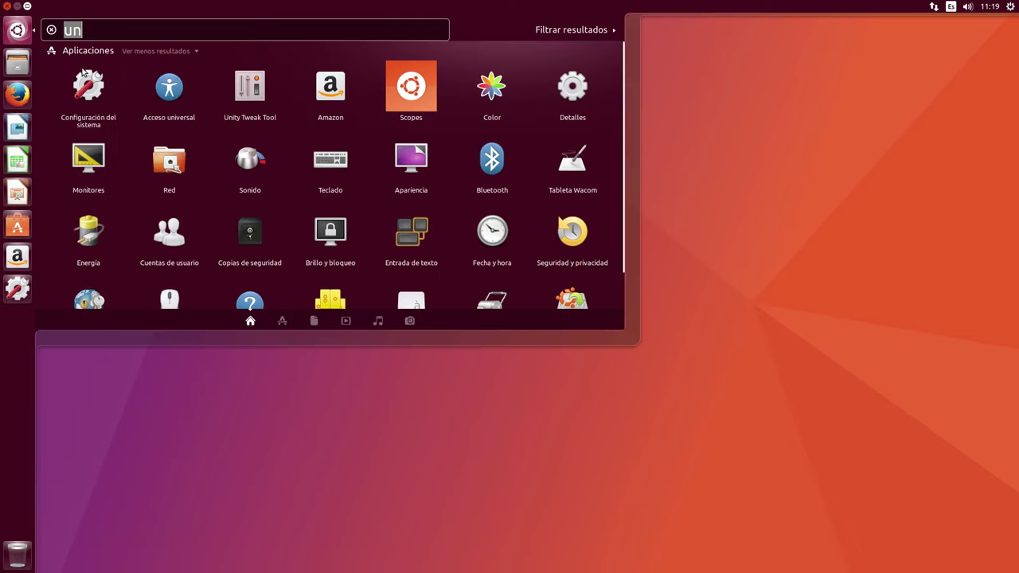
key(BackSpace)
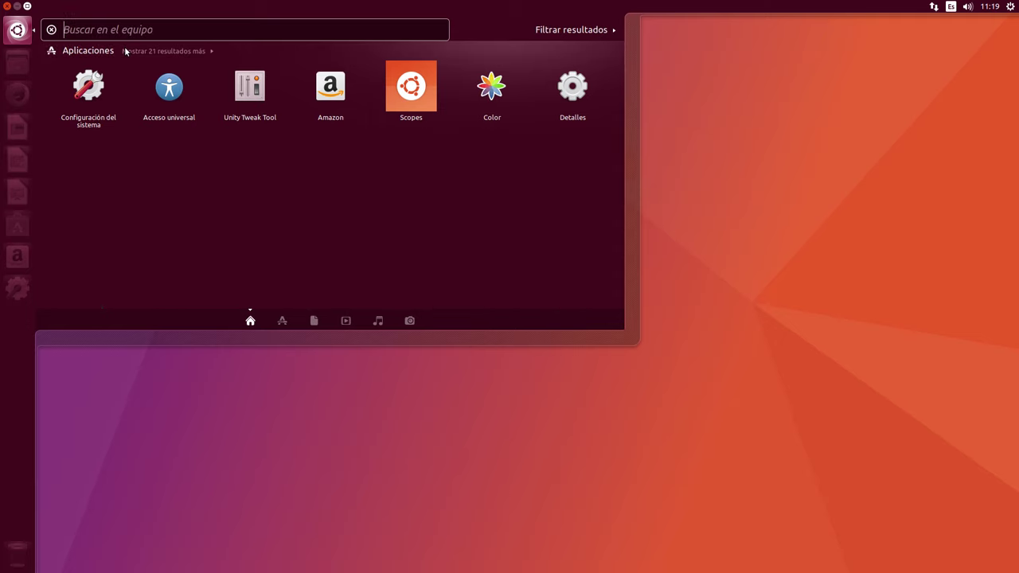
text(ter)
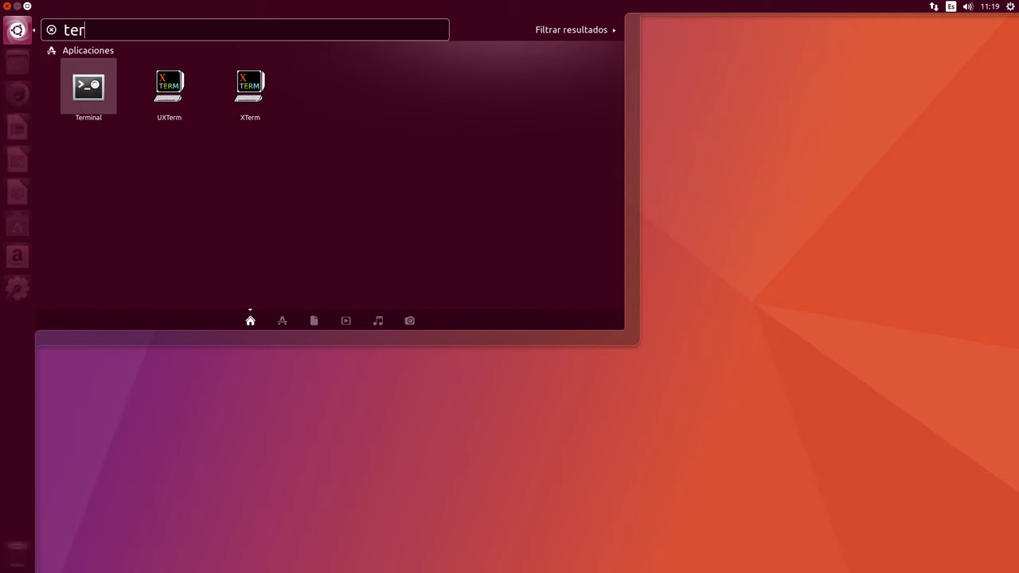
click(91, 88)
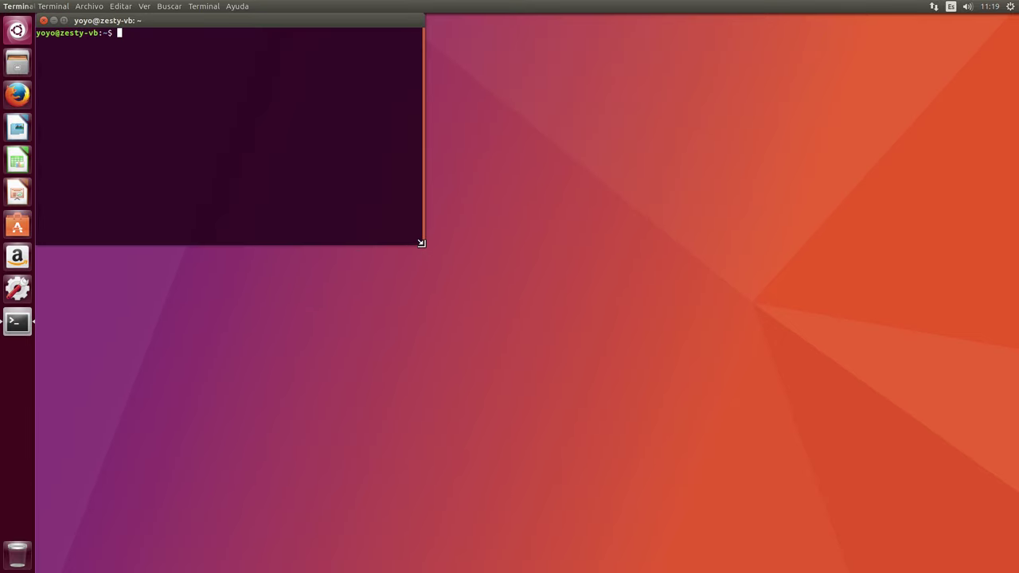
drag(425, 246, 752, 336)
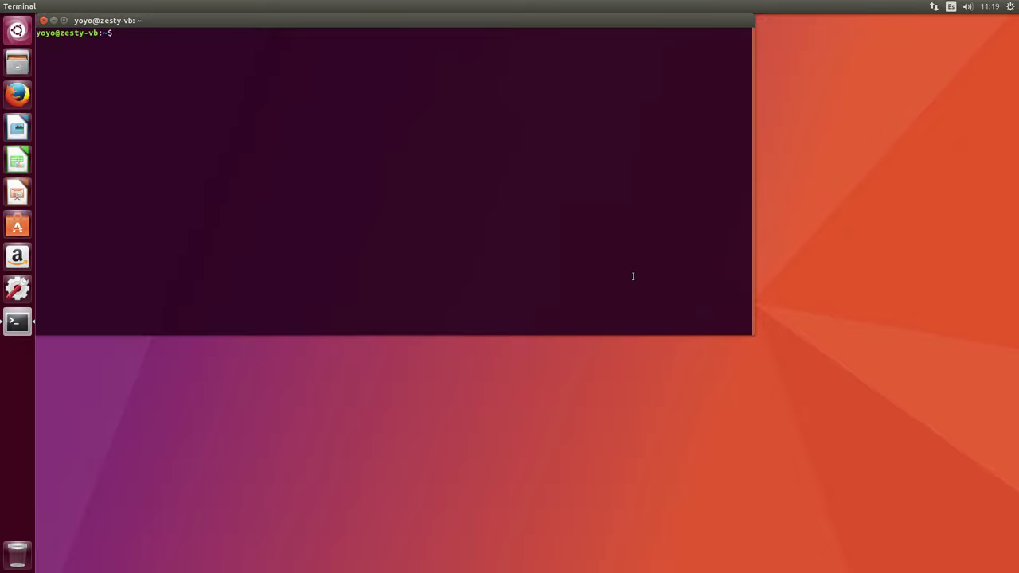
- Run sudo apt upgrade in the terminal to update the installed packages, authenticating with the account password
text(sudo apt install unity-tweak-tool)
key(BackSpace)
key(BackSpace)
key(BackSpace)
key(BackSpace)
key(BackSpace)
key(BackSpace)
key(BackSpace)
key(BackSpace)
key(BackSpace)
key(BackSpace)
key(BackSpace)
key(BackSpace)
key(BackSpace)
key(BackSpace)
key(BackSpace)
key(BackSpace)
key(BackSpace)
key(BackSpace)
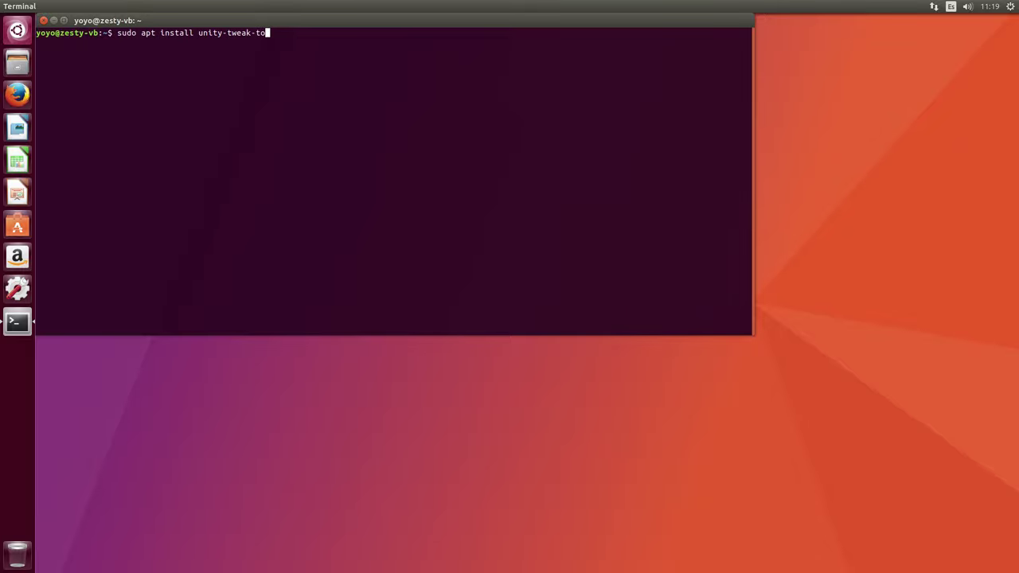
key(BackSpace)
key(BackSpace)
key(BackSpace)
key(BackSpace)
key(BackSpace)
key(BackSpace)
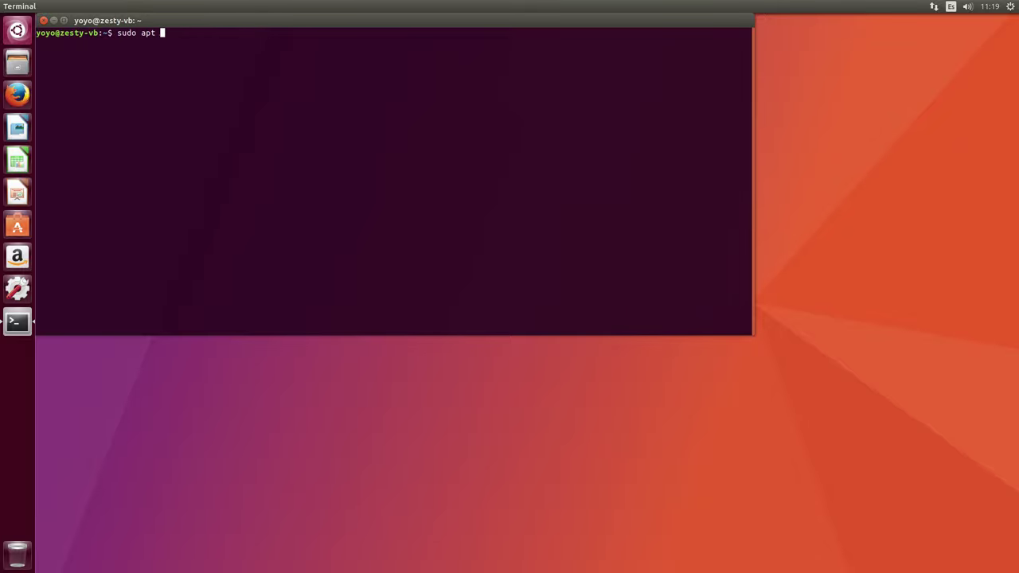
text(upgrade)
key(Return)
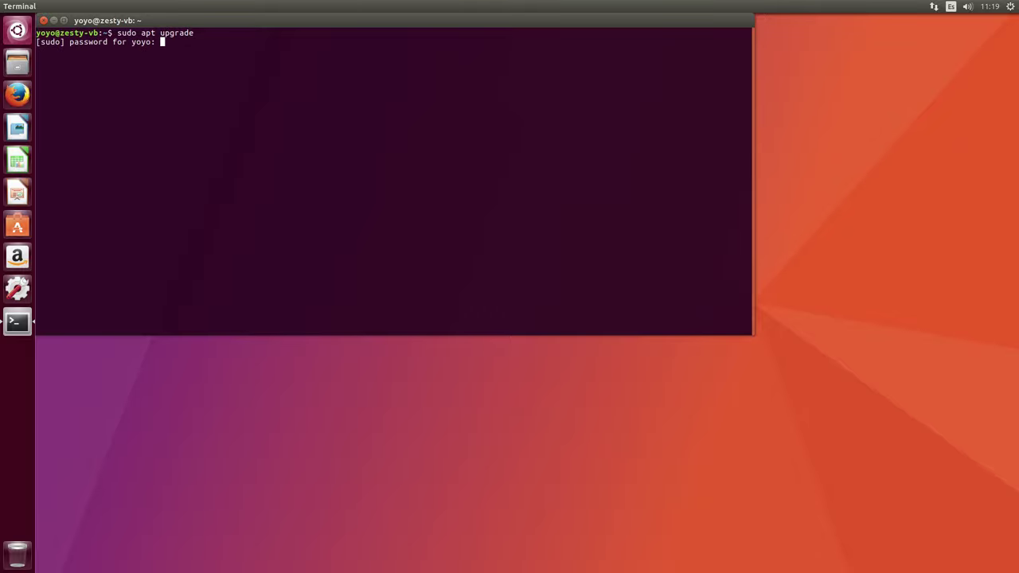
key(Return)
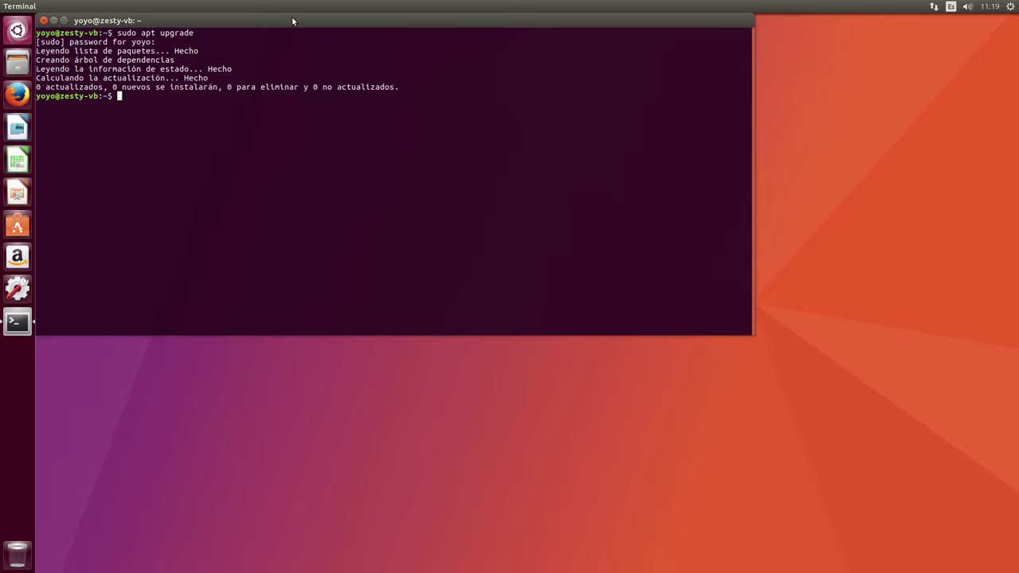
- Centre the terminal window on the desktop and shift it closer to the launcher
key(ctrl+alt+KP_5)
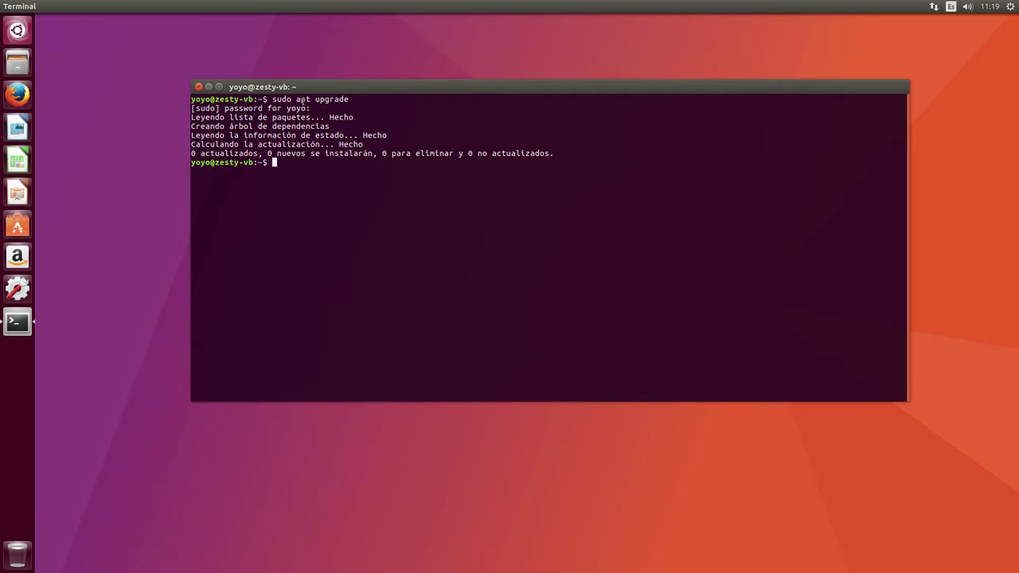
text(ap)
key(BackSpace)
key(BackSpace)
drag(391, 86, 287, 76)
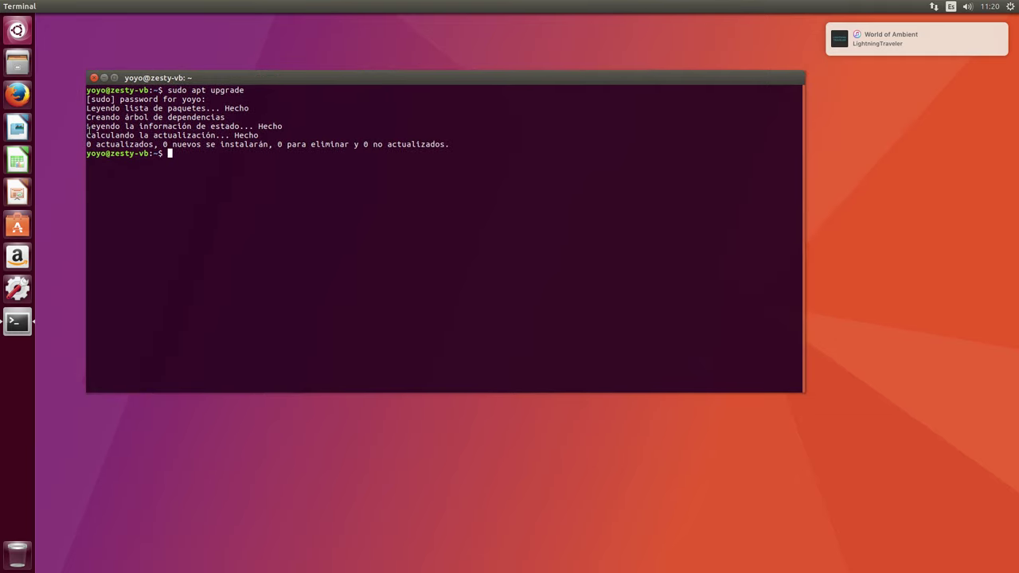
- Run the apt moo command in the terminal and close the terminal window
text(apt moo)
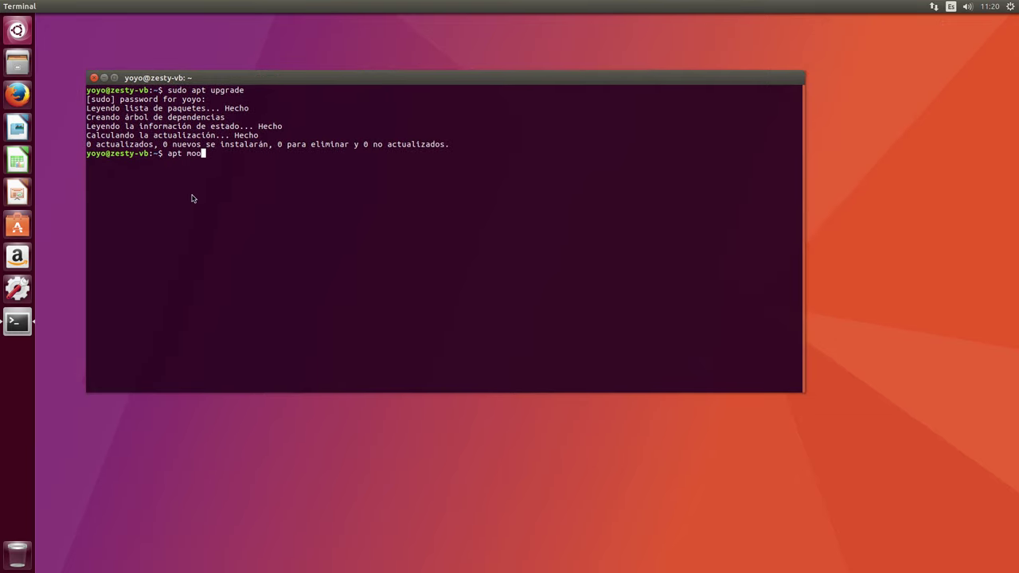
key(Return)
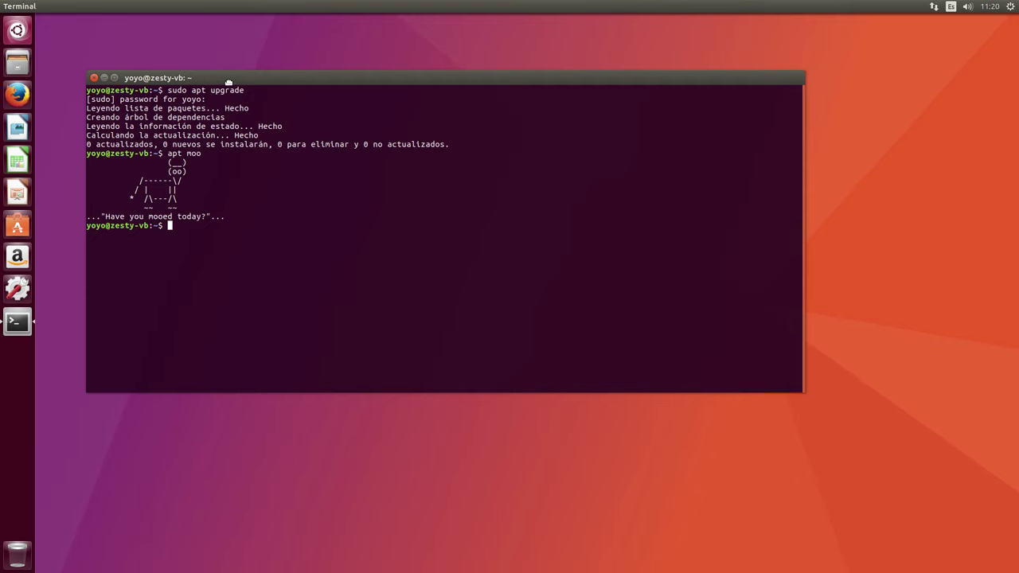
drag(225, 80, 247, 83)
click(115, 81)
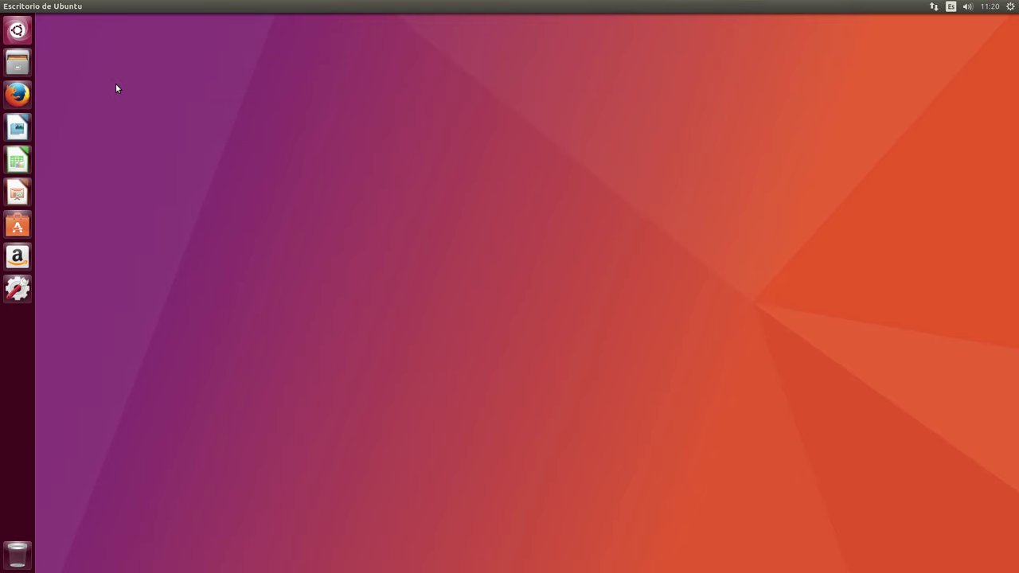